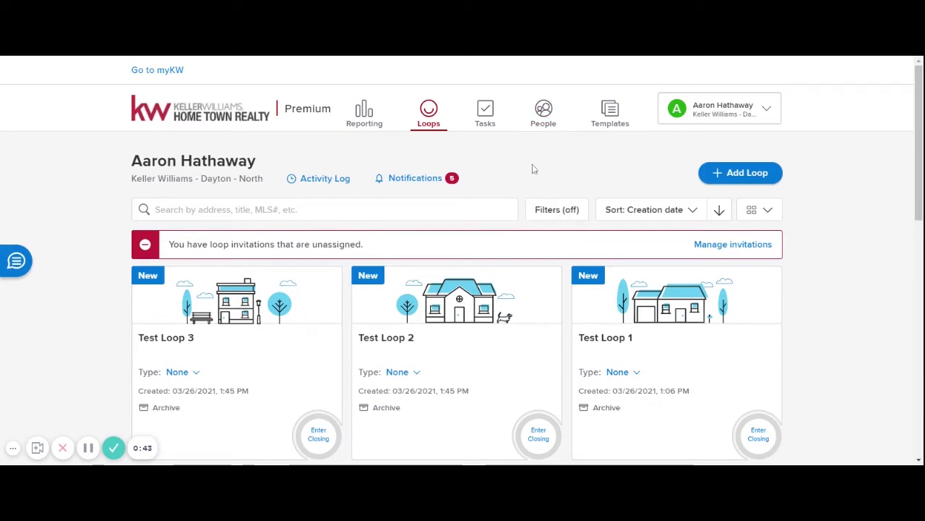
- Look inside Test Loop 3, return to the loops list, and check the account menu
{"action": "left_click", "coordinate": [192, 338]}
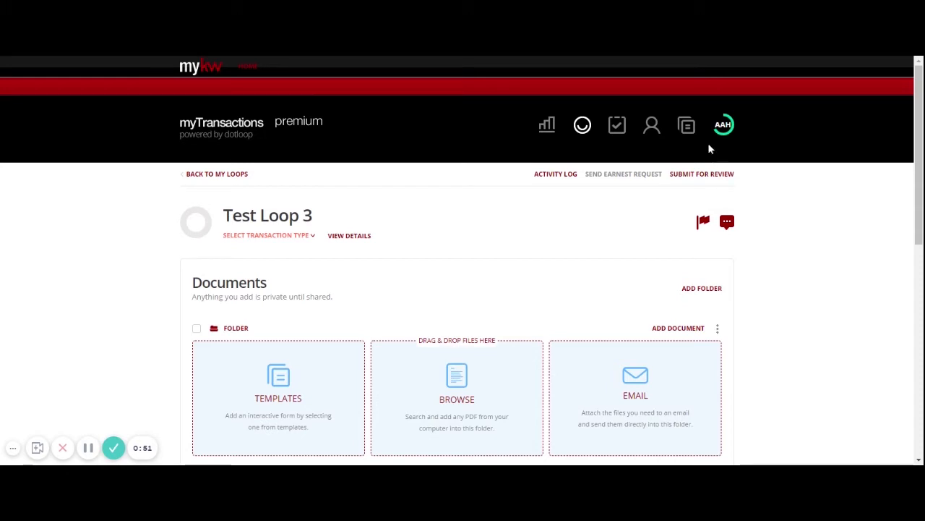
{"action": "left_click", "coordinate": [723, 126]}
{"action": "left_click", "coordinate": [820, 184]}
{"action": "left_click", "coordinate": [582, 126]}
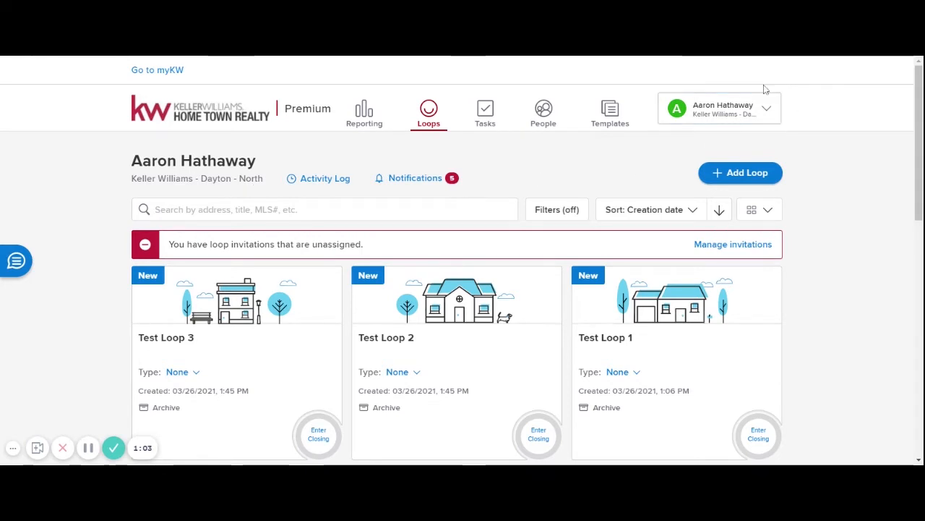
{"action": "left_click", "coordinate": [733, 115]}
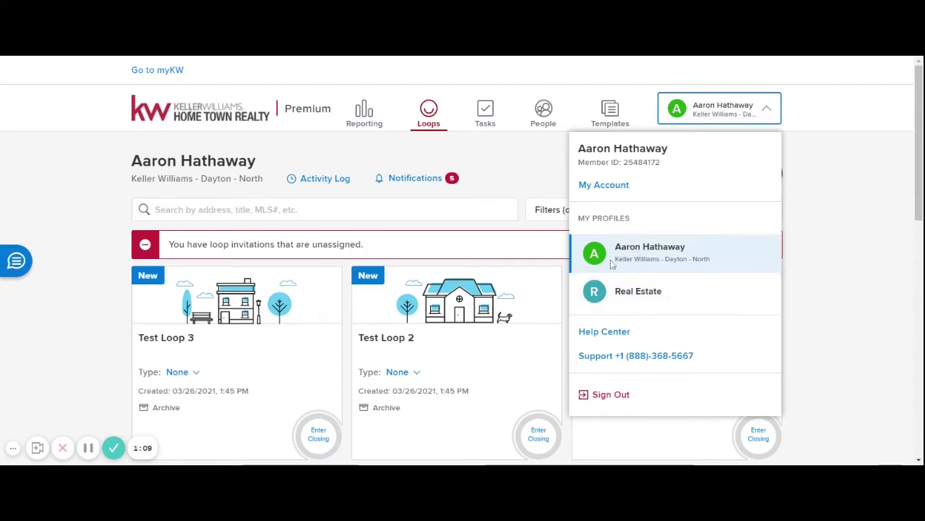
{"action": "left_click", "coordinate": [864, 187]}
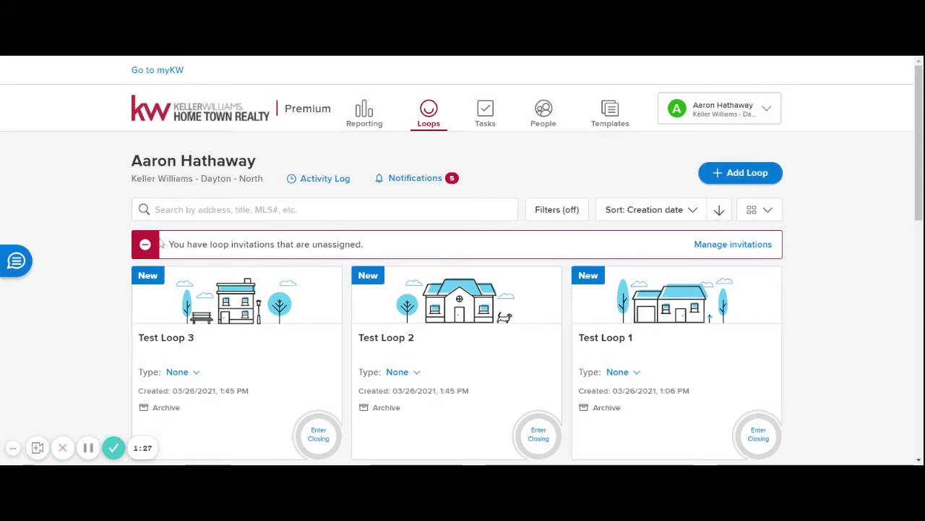
- Search the loops for 'test', then clear the search so all loops show
{"action": "left_click", "coordinate": [289, 209]}
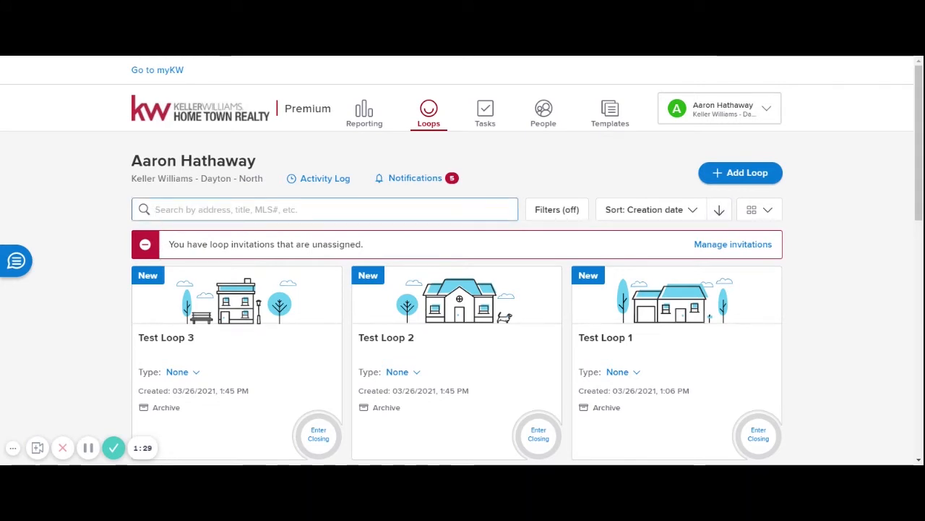
{"action": "type", "text": "test"}
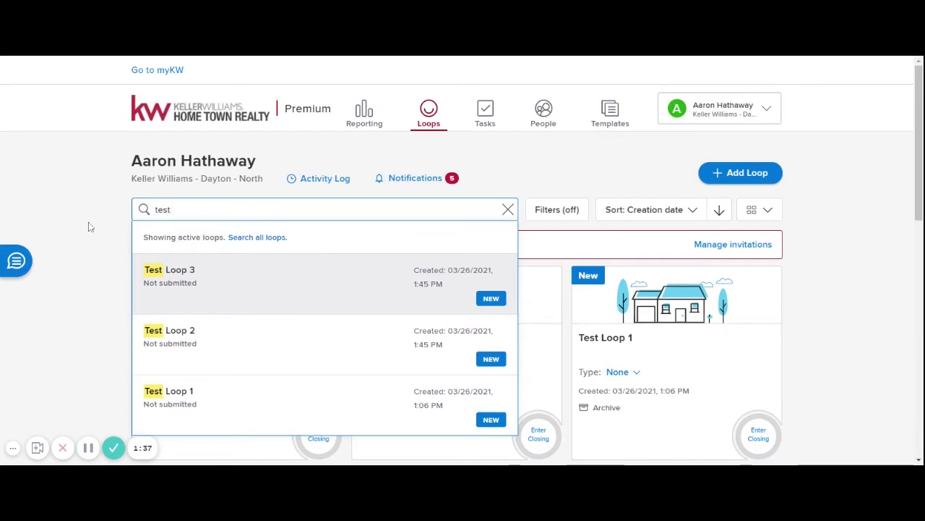
{"action": "key", "text": "BackSpace"}
{"action": "key", "text": "BackSpace"}
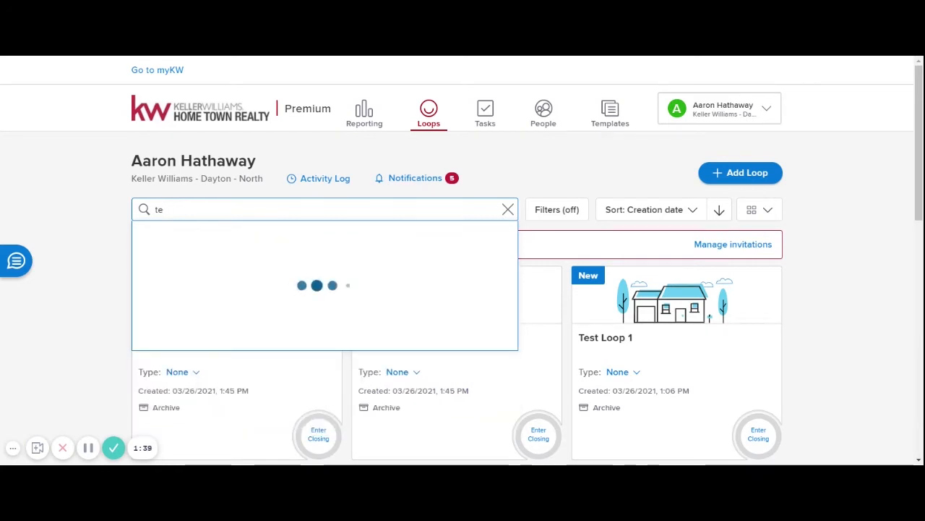
{"action": "left_click", "coordinate": [510, 211]}
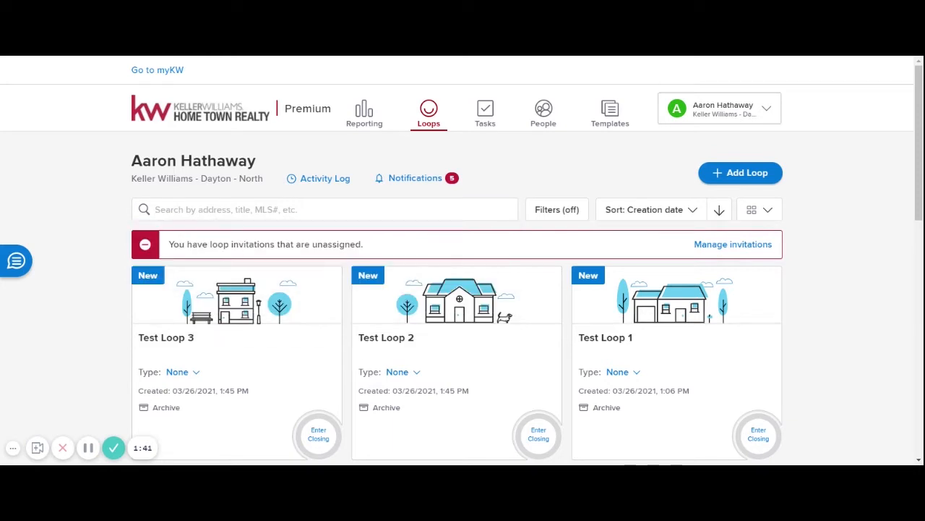
- Browse the loop filter options and close them without applying any
{"action": "left_click", "coordinate": [564, 214]}
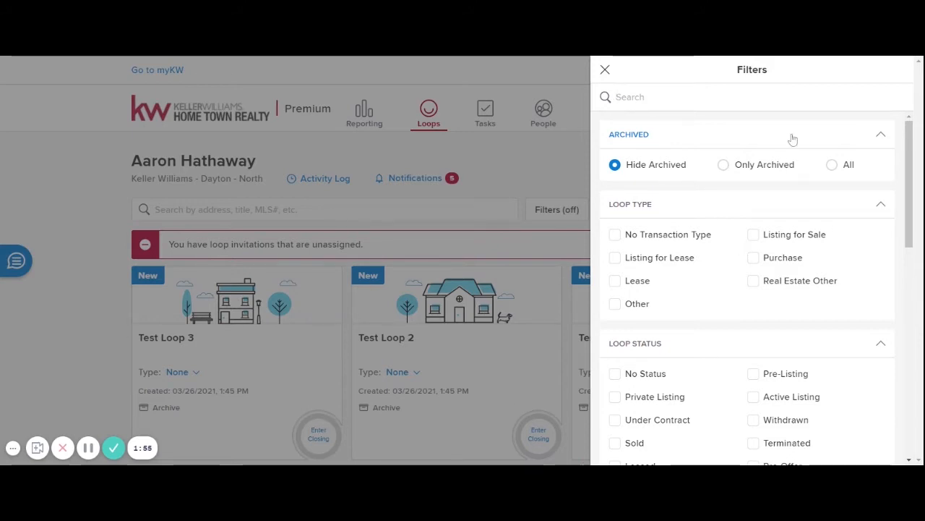
{"action": "left_click", "coordinate": [516, 158]}
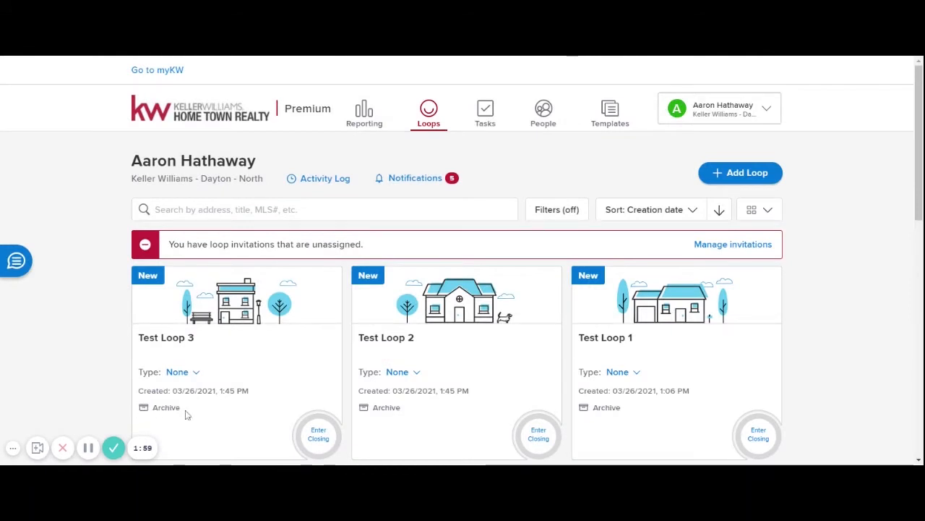
{"action": "left_click", "coordinate": [574, 210]}
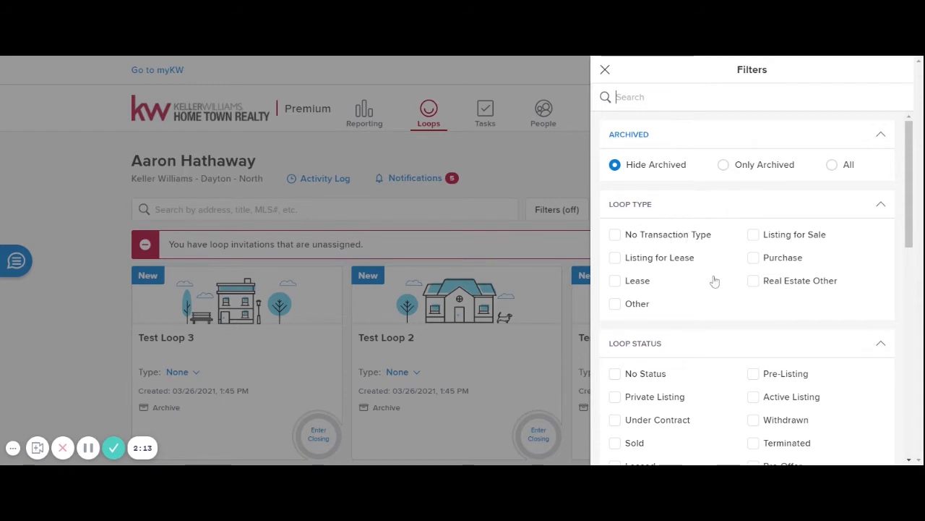
{"action": "scroll", "coordinate": [713, 280], "scroll_direction": "down", "scroll_amount": 3}
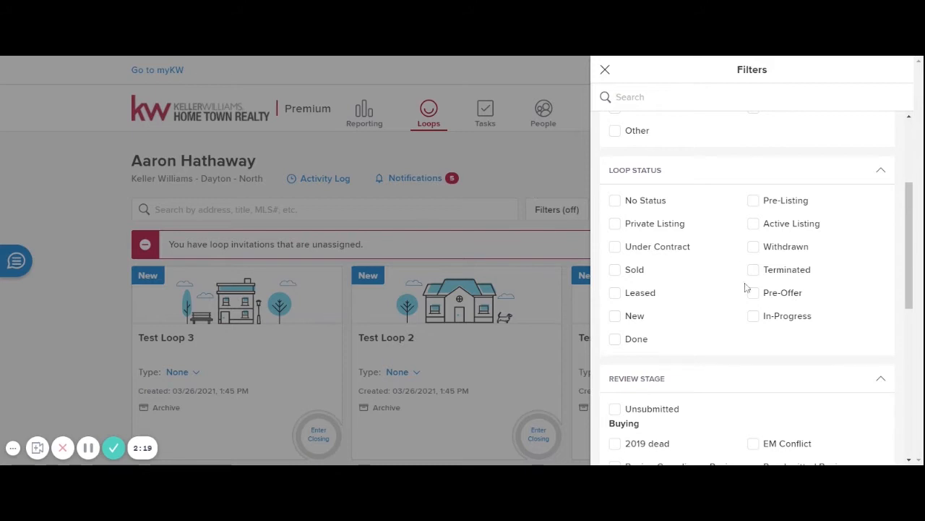
{"action": "scroll", "coordinate": [669, 284], "scroll_direction": "down", "scroll_amount": 4}
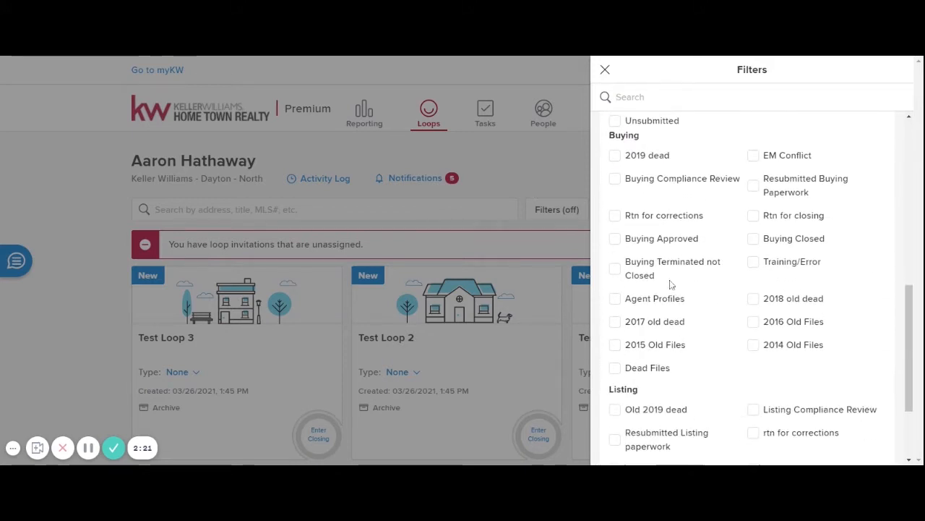
{"action": "scroll", "coordinate": [669, 284], "scroll_direction": "down", "scroll_amount": 3}
{"action": "scroll", "coordinate": [670, 284], "scroll_direction": "up", "scroll_amount": 3}
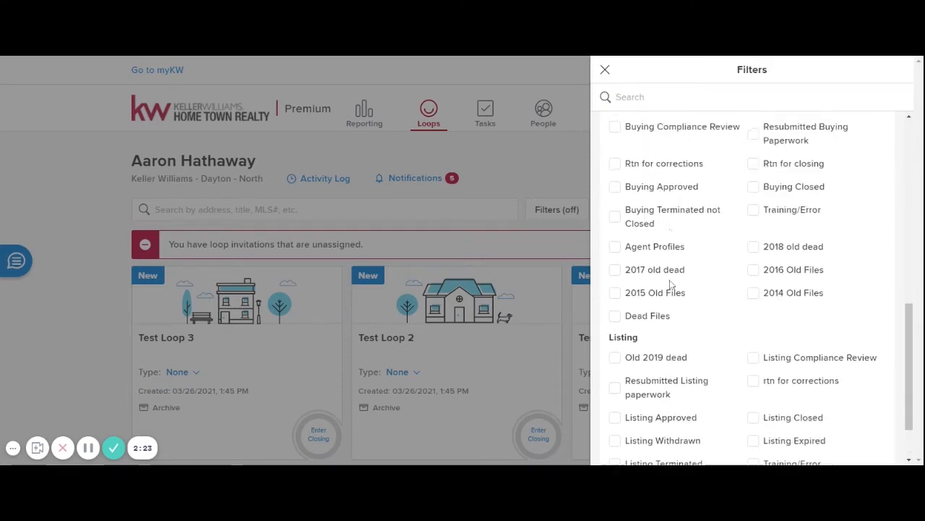
{"action": "scroll", "coordinate": [670, 284], "scroll_direction": "down", "scroll_amount": 3}
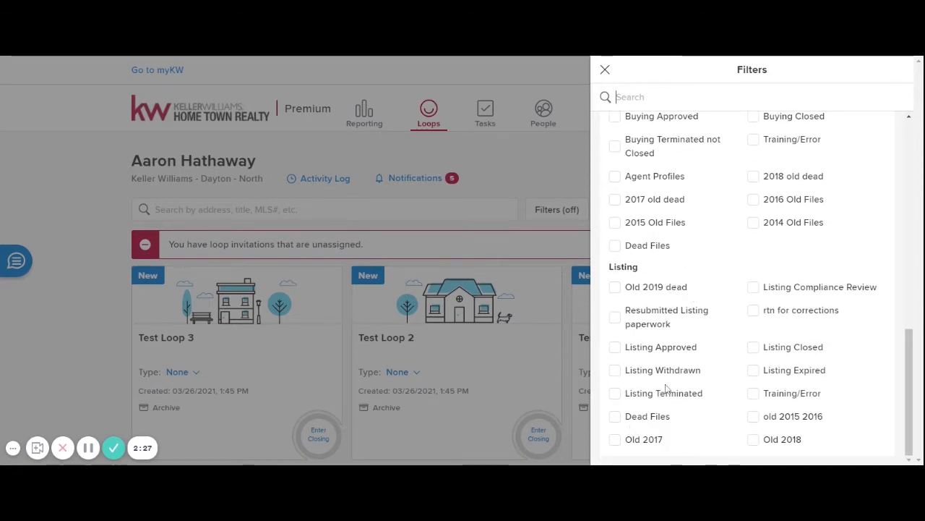
{"action": "scroll", "coordinate": [734, 351], "scroll_direction": "up", "scroll_amount": 2}
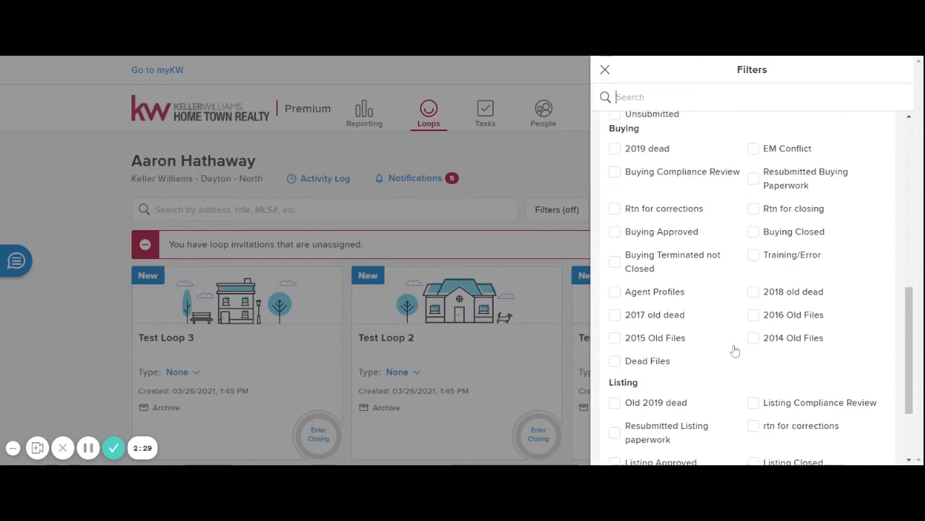
{"action": "scroll", "coordinate": [735, 351], "scroll_direction": "up", "scroll_amount": 4}
{"action": "scroll", "coordinate": [734, 350], "scroll_direction": "up", "scroll_amount": 4}
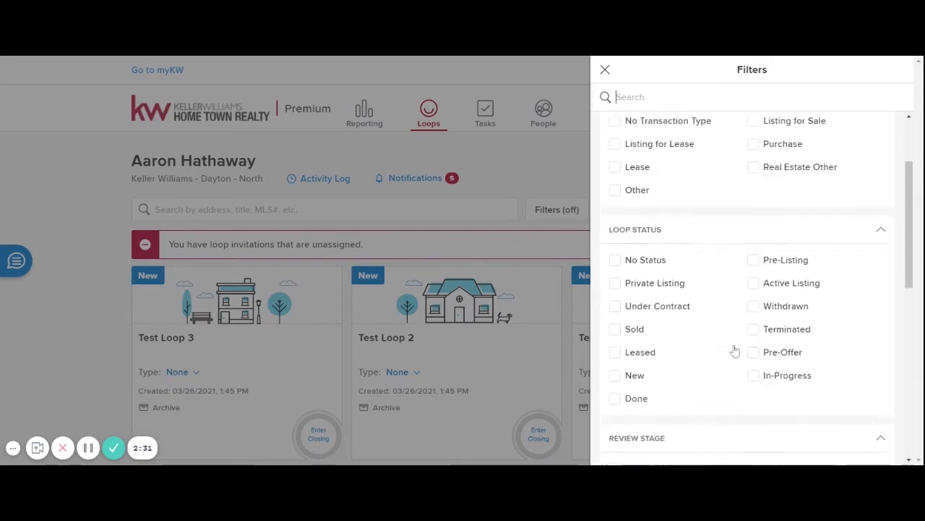
{"action": "left_click", "coordinate": [605, 70]}
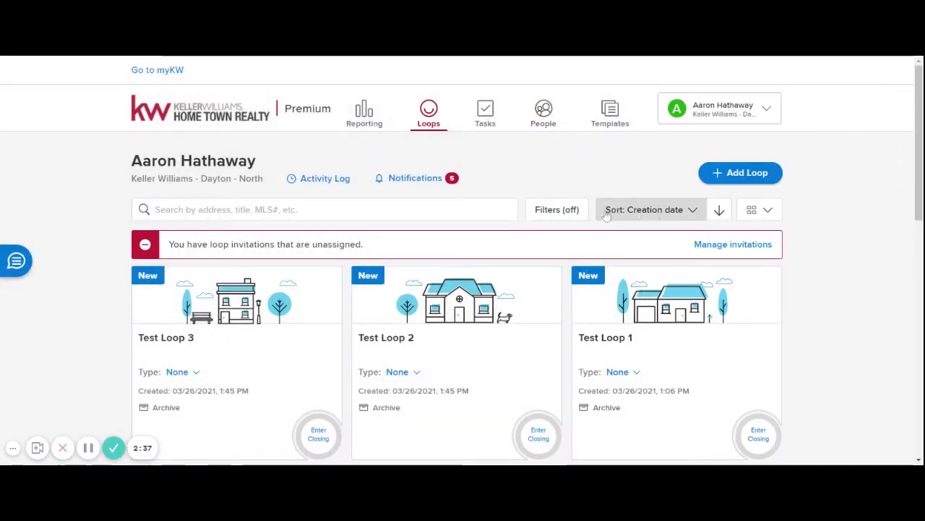
- Keep sorting by creation date; try list and table layouts, then return to grid cards
{"action": "left_click", "coordinate": [692, 211]}
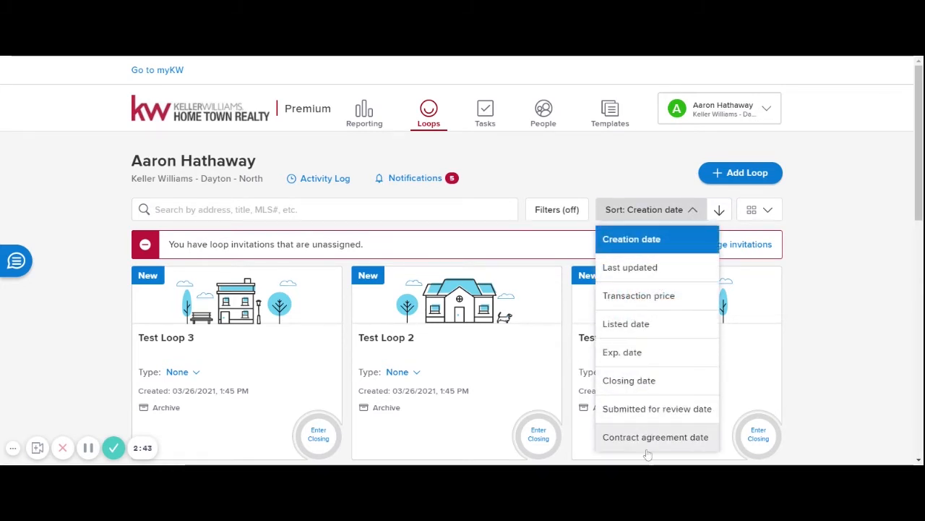
{"action": "left_click", "coordinate": [644, 240]}
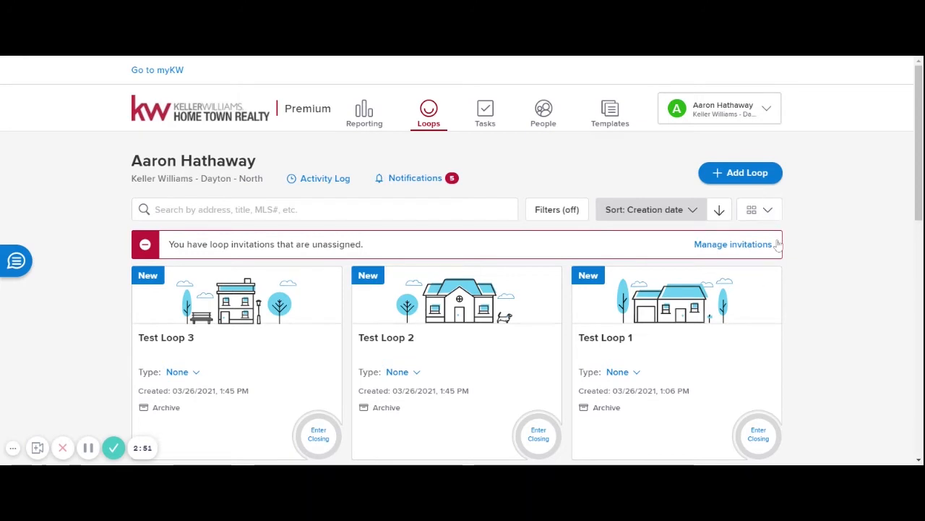
{"action": "left_click", "coordinate": [759, 210]}
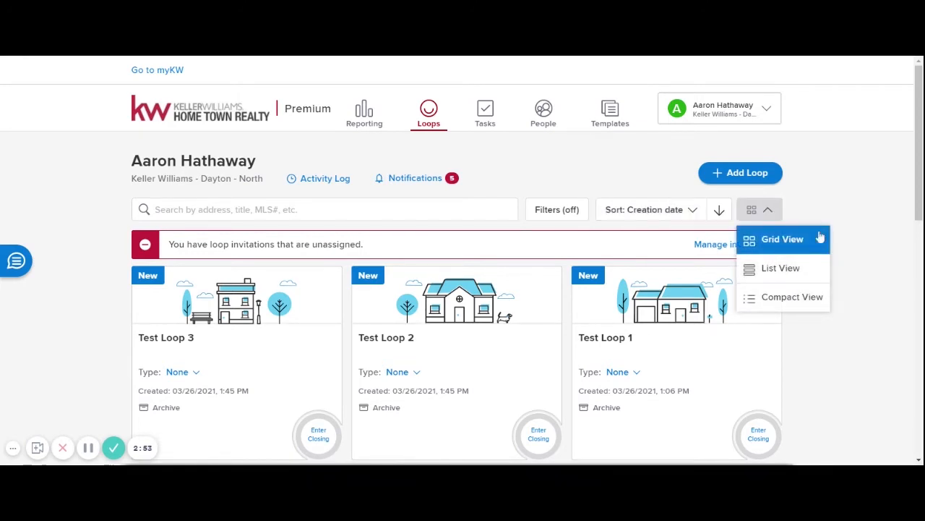
{"action": "left_click", "coordinate": [820, 237]}
{"action": "left_click", "coordinate": [753, 212]}
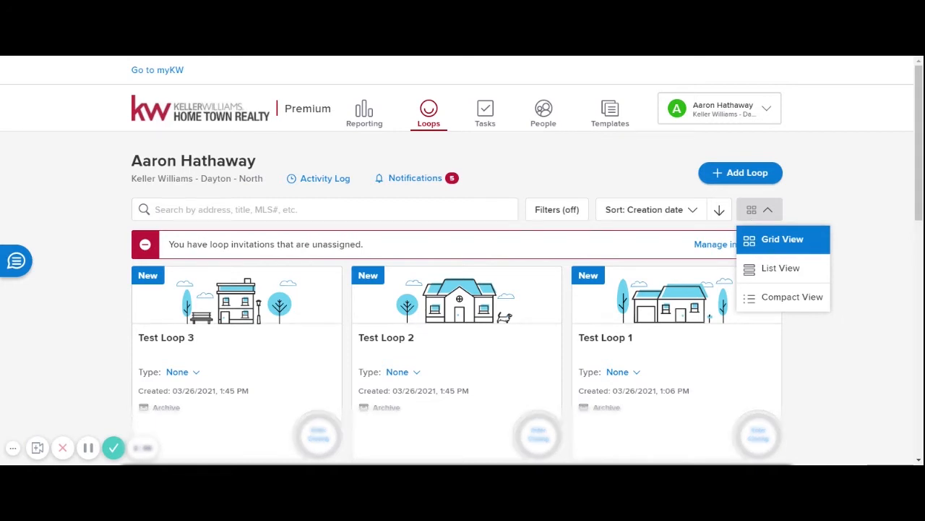
{"action": "left_click", "coordinate": [777, 268]}
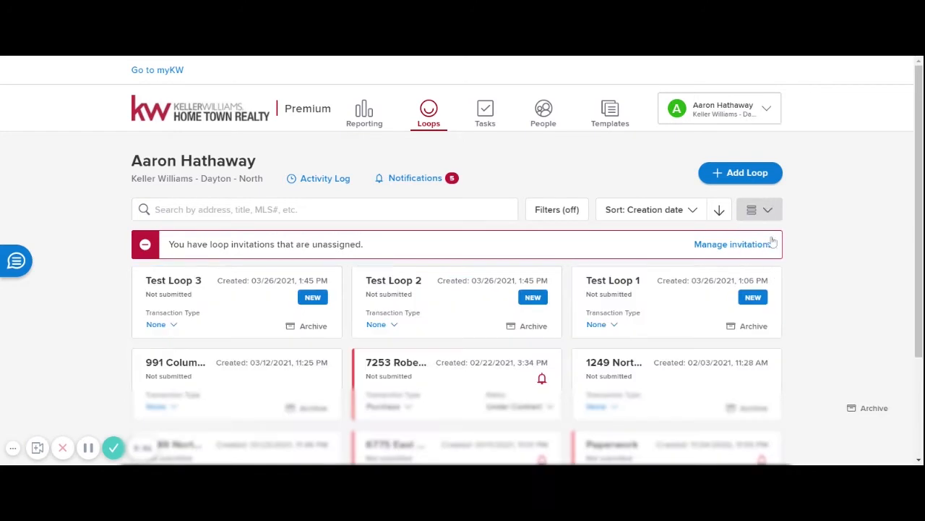
{"action": "left_click", "coordinate": [767, 210]}
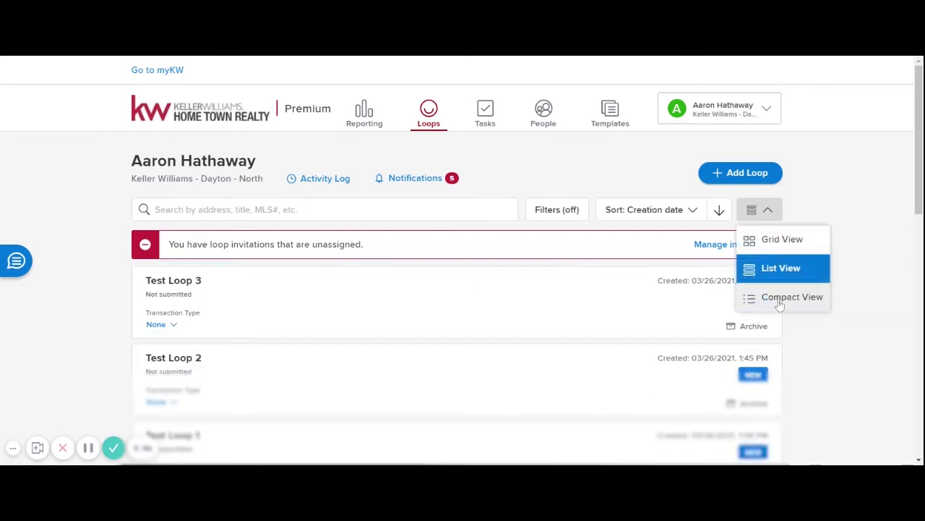
{"action": "left_click", "coordinate": [776, 299]}
{"action": "left_click", "coordinate": [771, 213]}
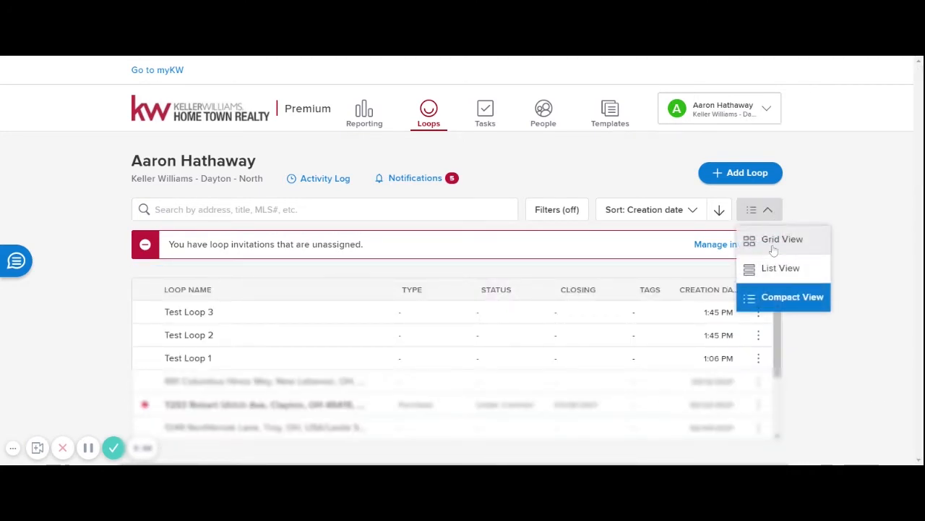
{"action": "left_click", "coordinate": [776, 239]}
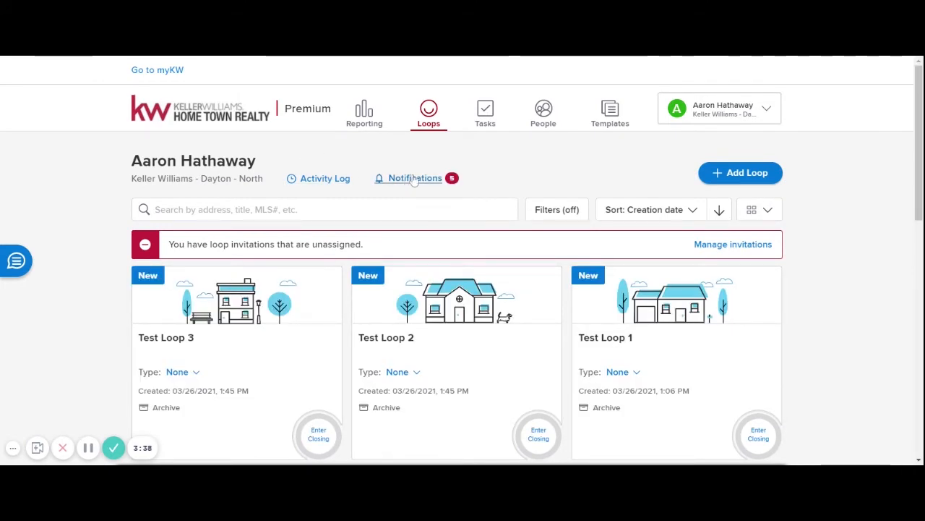
- View the empty notifications page, then go back to the loops list
{"action": "left_click", "coordinate": [415, 178]}
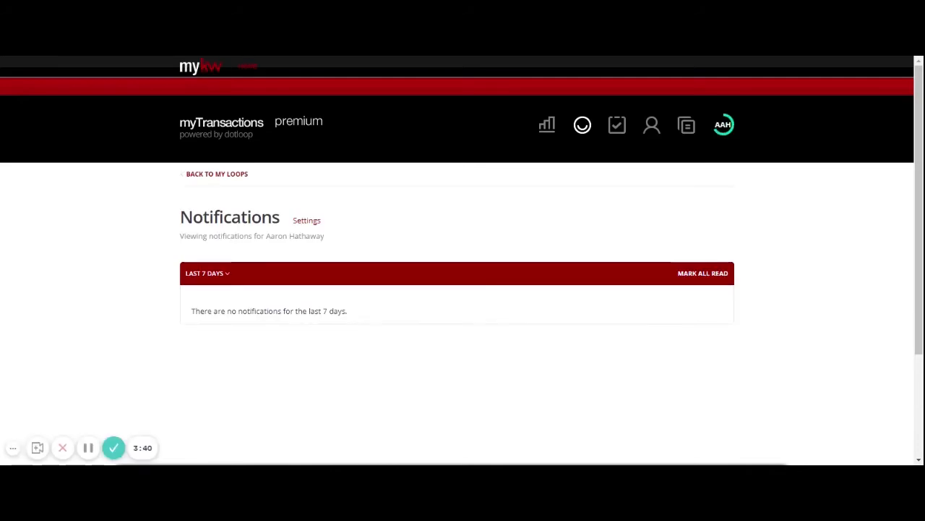
{"action": "left_click_drag", "start_coordinate": [193, 320], "coordinate": [349, 313]}
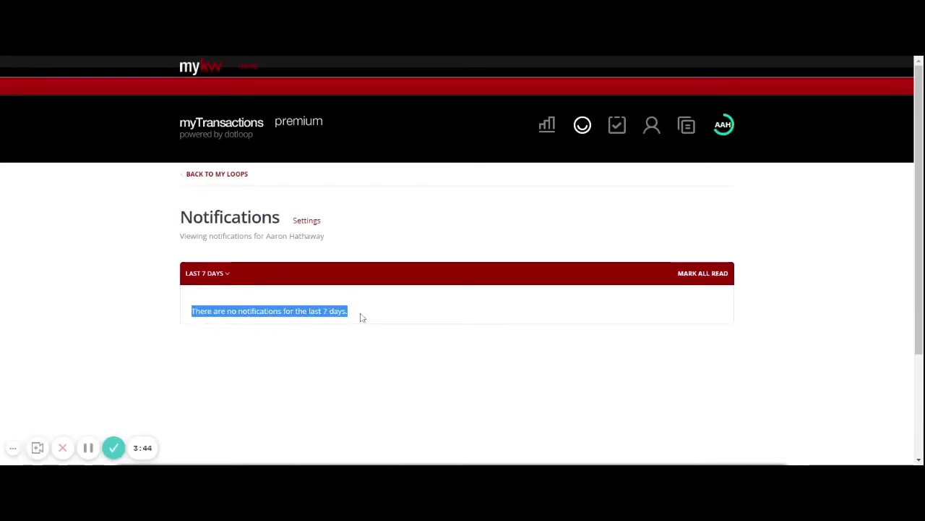
{"action": "left_click", "coordinate": [228, 174]}
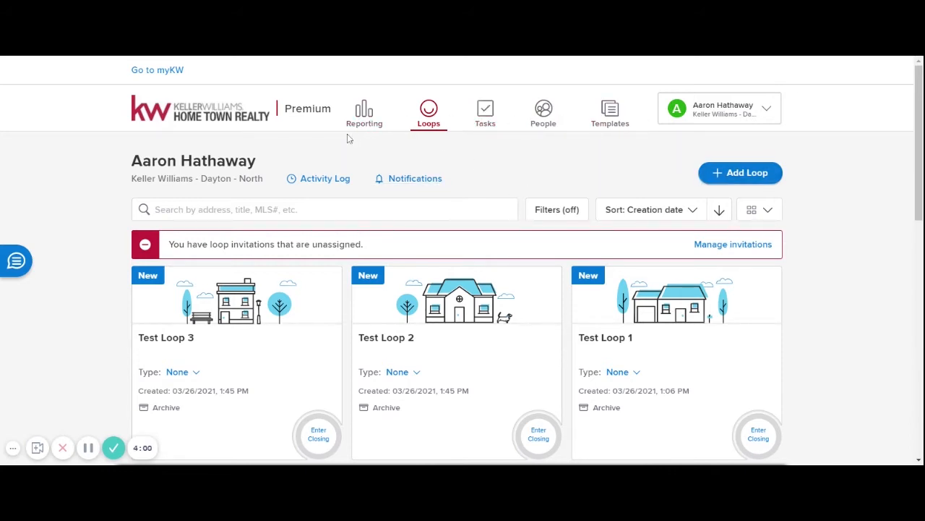
- Set the Reporting time frame to Last 30 Days, then return to the Loops list
{"action": "left_click", "coordinate": [365, 115]}
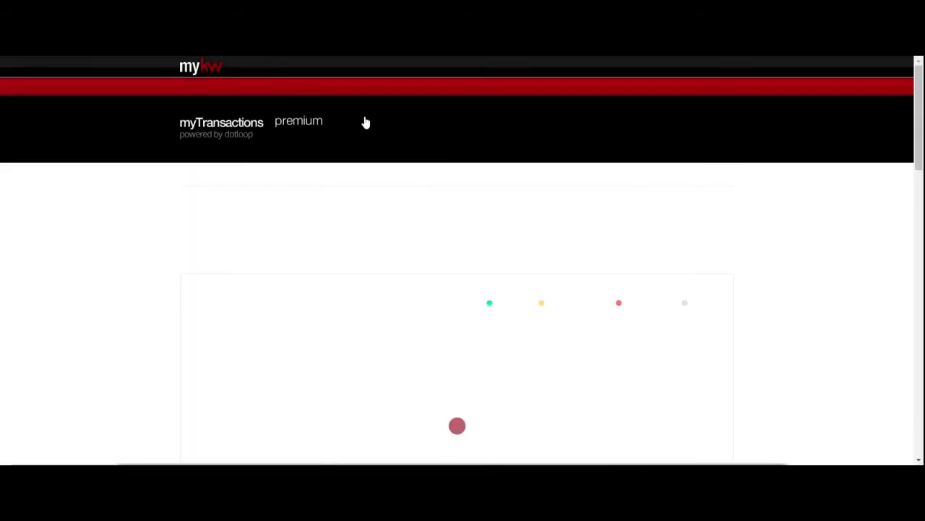
{"action": "scroll", "coordinate": [368, 282], "scroll_direction": "down", "scroll_amount": 2}
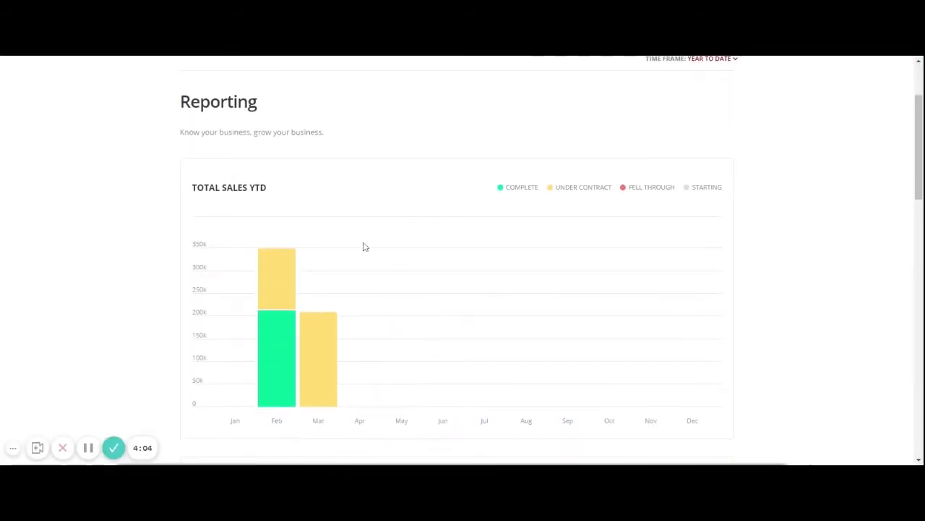
{"action": "scroll", "coordinate": [339, 240], "scroll_direction": "down", "scroll_amount": 1}
{"action": "scroll", "coordinate": [339, 240], "scroll_direction": "down", "scroll_amount": 7}
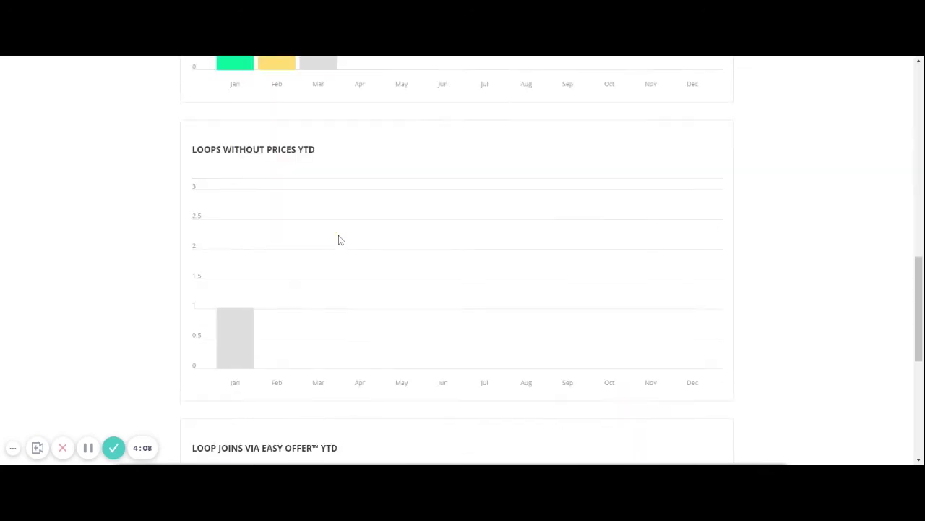
{"action": "scroll", "coordinate": [403, 267], "scroll_direction": "up", "scroll_amount": 10}
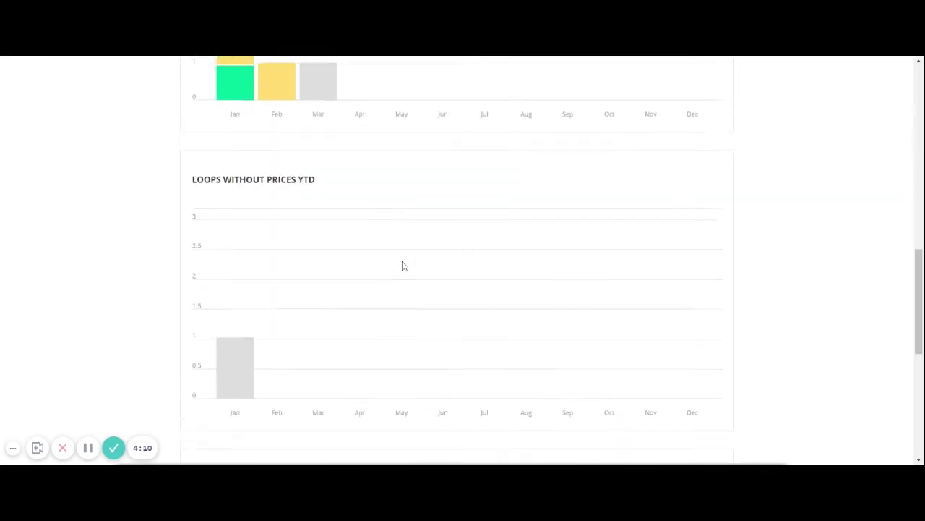
{"action": "scroll", "coordinate": [404, 266], "scroll_direction": "up", "scroll_amount": 1}
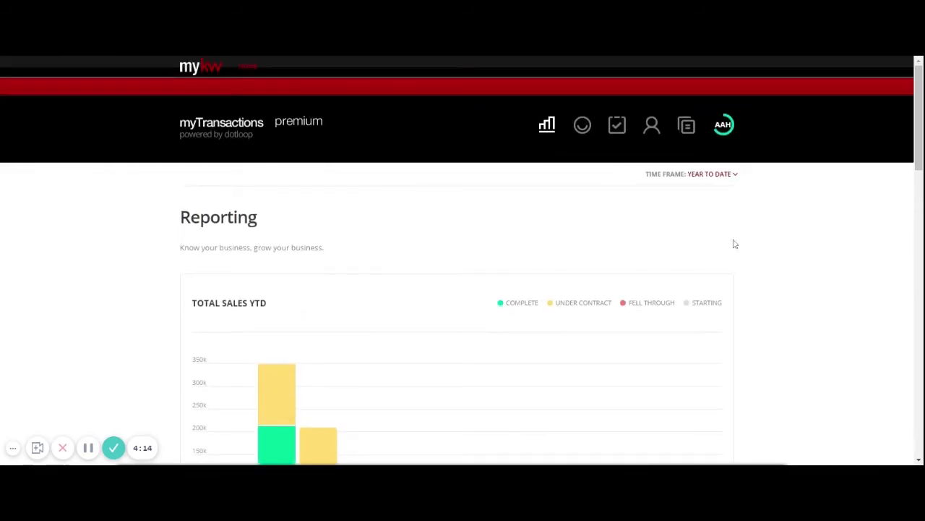
{"action": "left_click", "coordinate": [732, 180]}
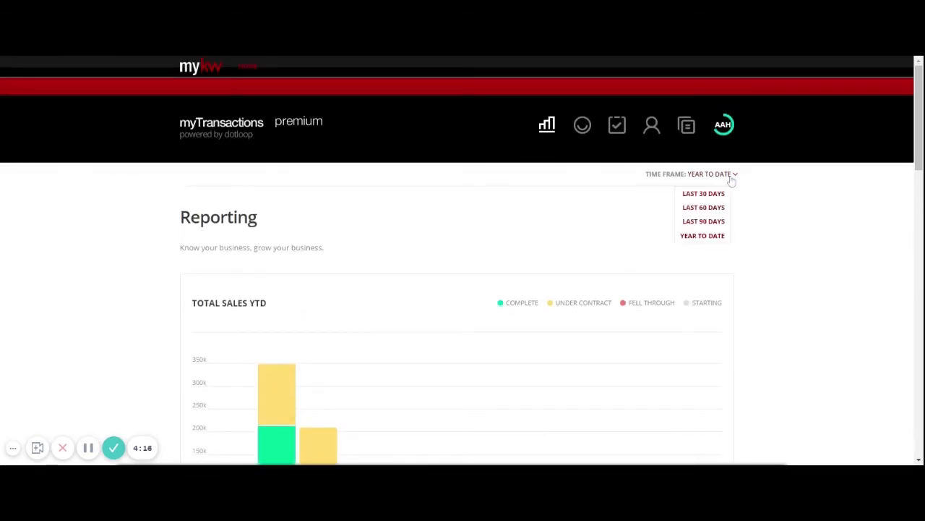
{"action": "left_click", "coordinate": [716, 193]}
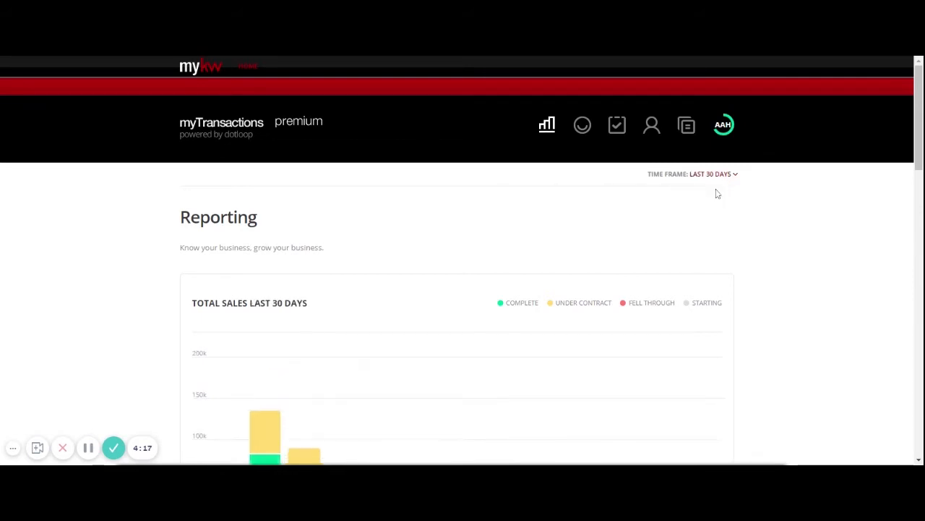
{"action": "scroll", "coordinate": [349, 296], "scroll_direction": "down", "scroll_amount": 3}
{"action": "scroll", "coordinate": [350, 295], "scroll_direction": "up", "scroll_amount": 3}
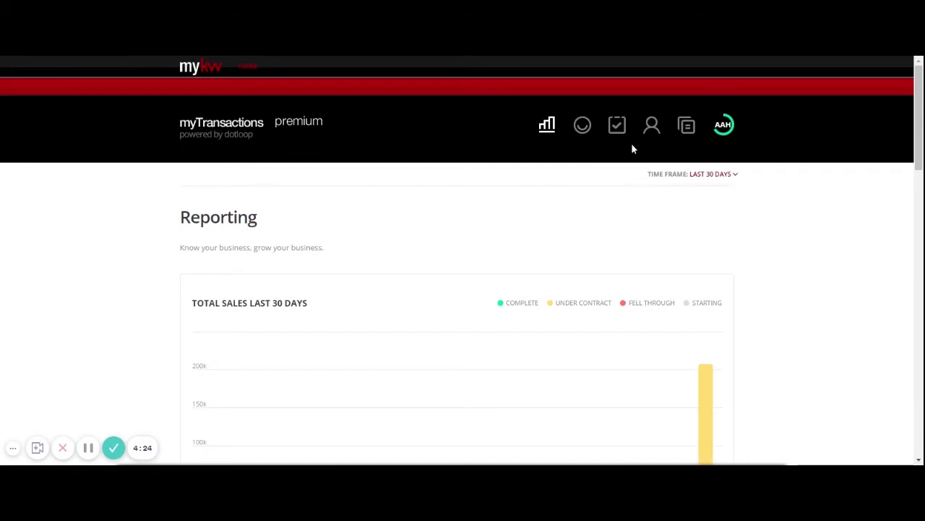
{"action": "left_click", "coordinate": [585, 127]}
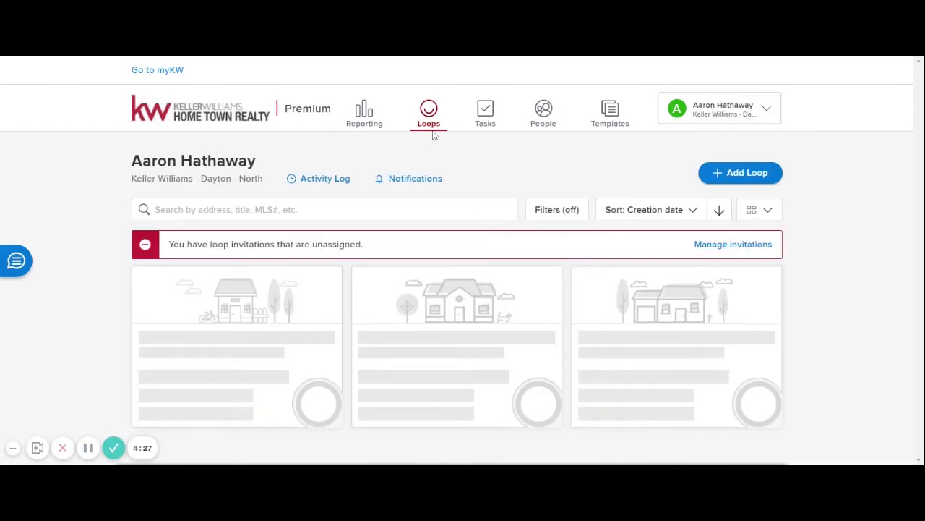
{"action": "left_click", "coordinate": [486, 118]}
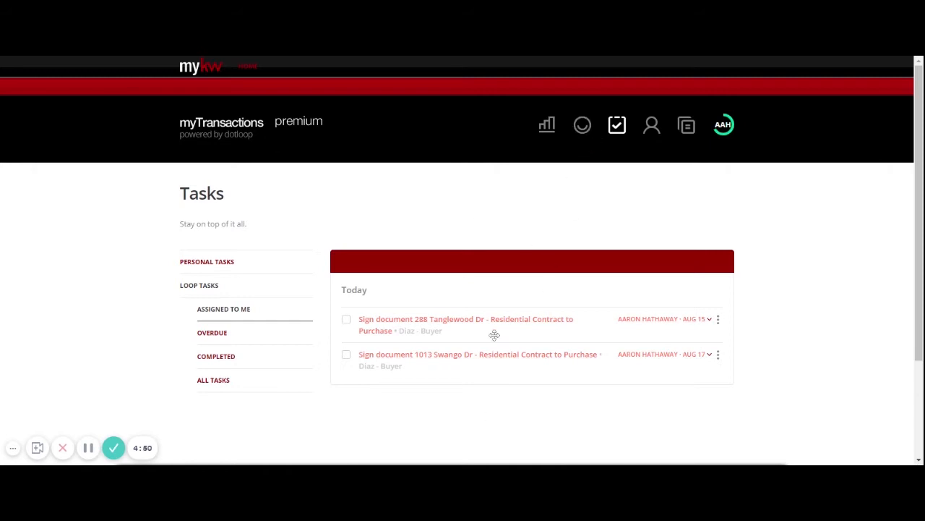
{"action": "left_click", "coordinate": [582, 128]}
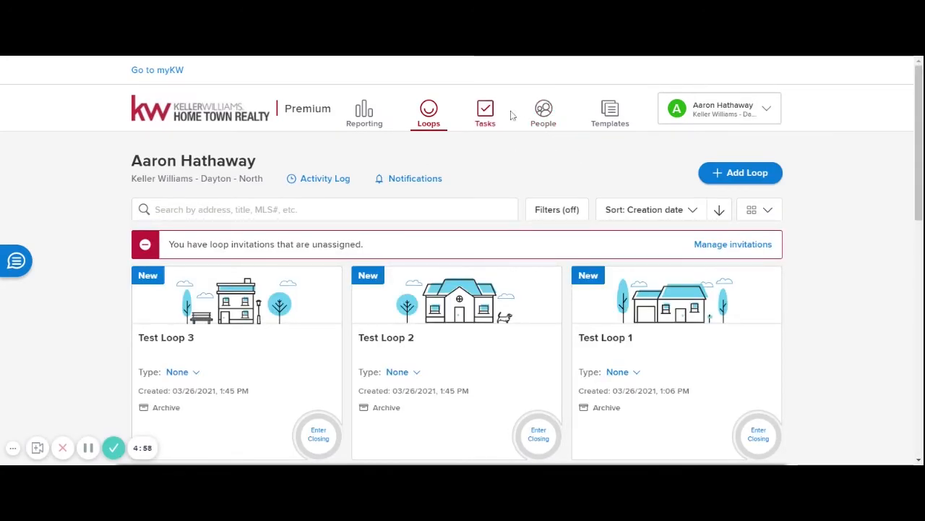
- Open Templates and show the two documents in Aaron's Training Folder
{"action": "left_click", "coordinate": [612, 123]}
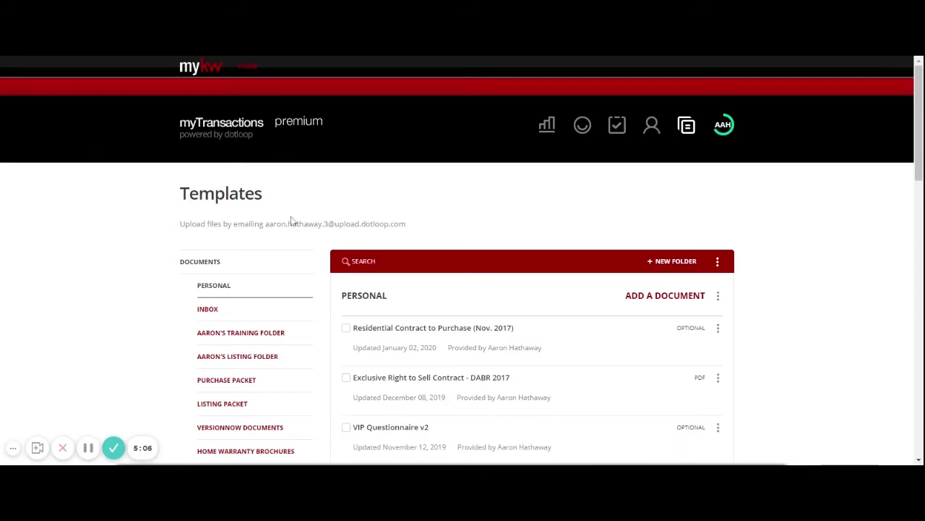
{"action": "scroll", "coordinate": [432, 233], "scroll_direction": "down", "scroll_amount": 5}
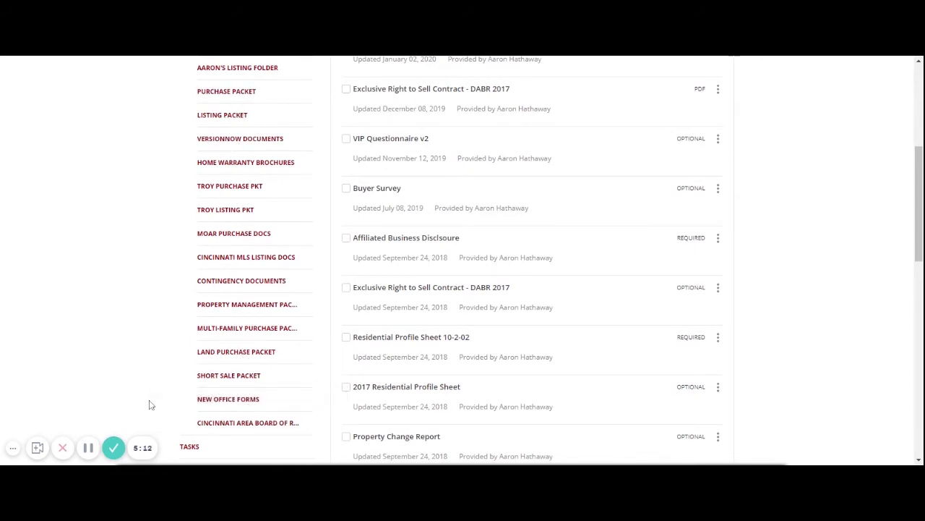
{"action": "scroll", "coordinate": [151, 405], "scroll_direction": "up", "scroll_amount": 5}
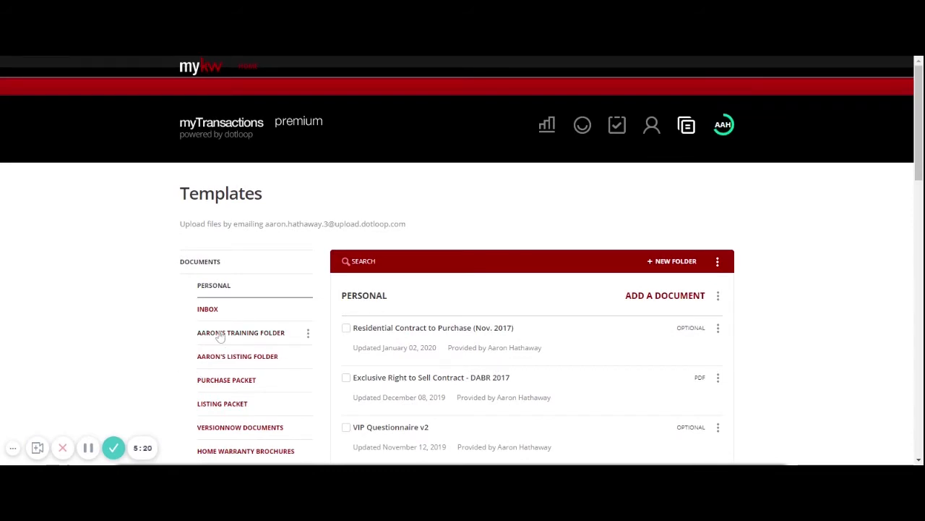
{"action": "left_click", "coordinate": [251, 334]}
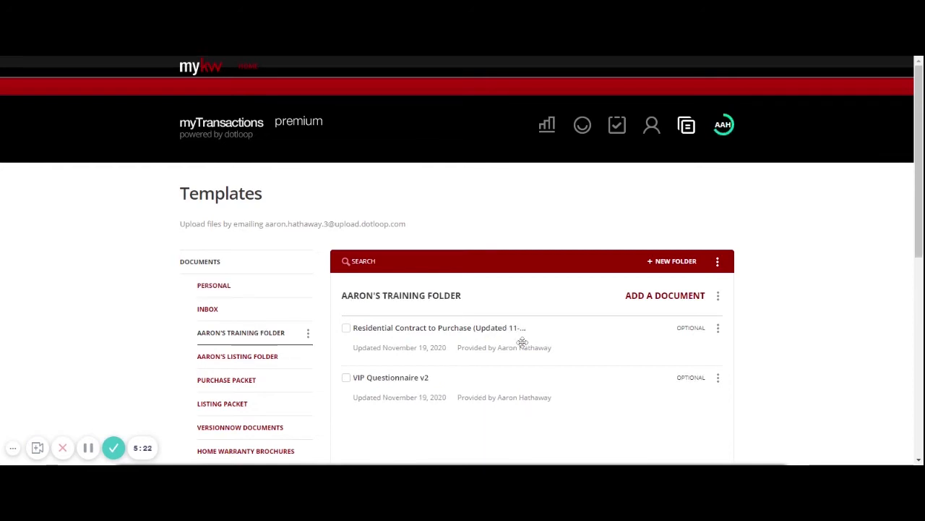
{"action": "scroll", "coordinate": [530, 337], "scroll_direction": "down", "scroll_amount": 3}
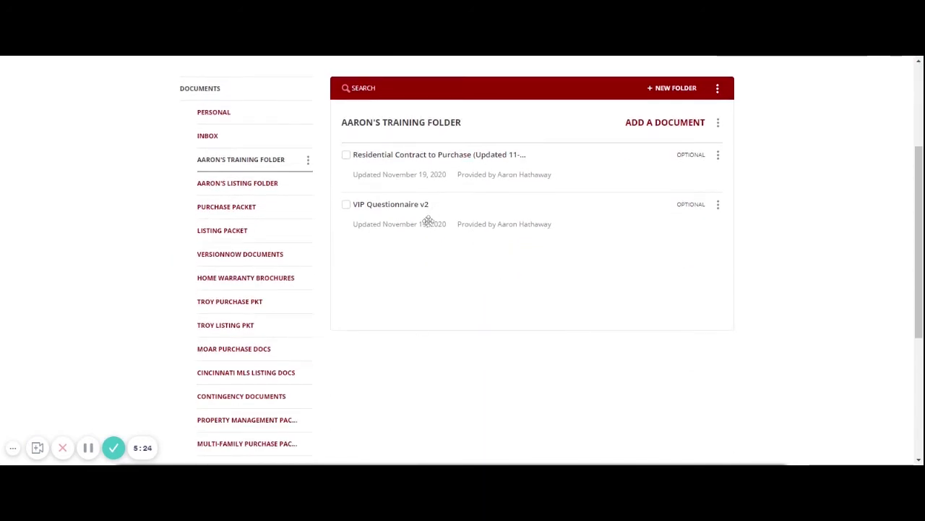
{"action": "scroll", "coordinate": [430, 221], "scroll_direction": "up", "scroll_amount": 3}
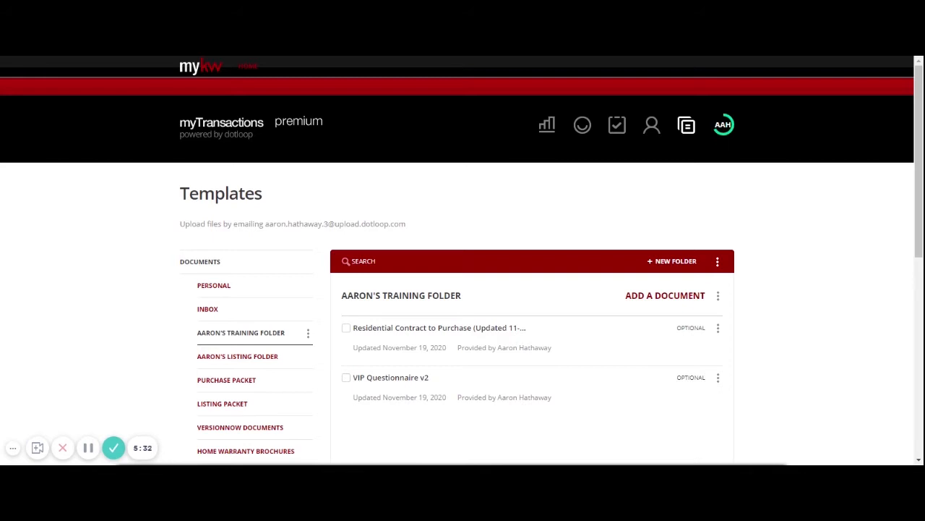
- Review the documents in Aaron's Listing Folder, then return to the Loops dashboard
{"action": "left_click", "coordinate": [259, 361]}
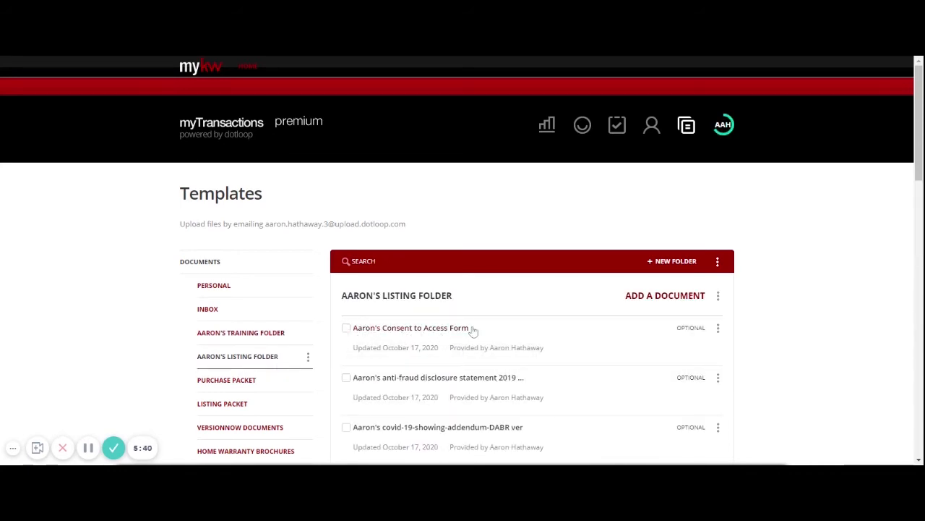
{"action": "scroll", "coordinate": [578, 324], "scroll_direction": "down", "scroll_amount": 2}
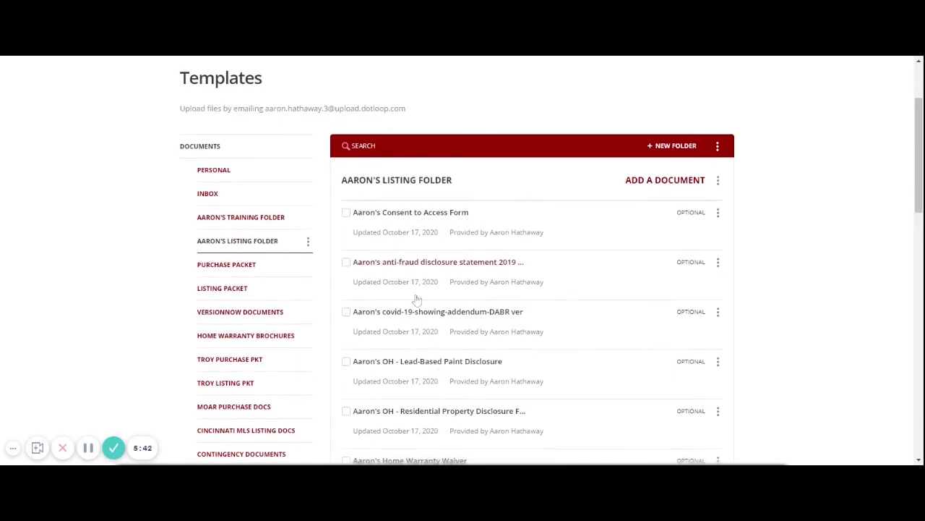
{"action": "scroll", "coordinate": [397, 370], "scroll_direction": "down", "scroll_amount": 3}
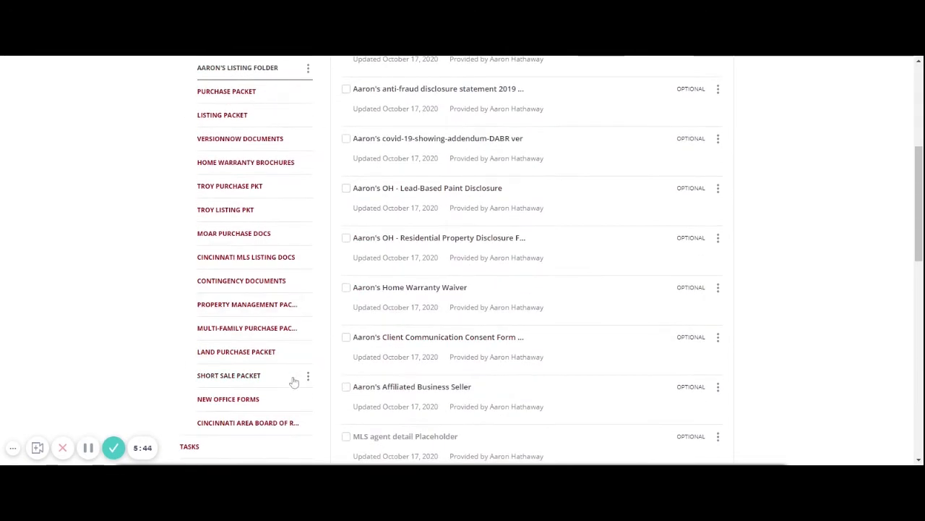
{"action": "scroll", "coordinate": [169, 321], "scroll_direction": "up", "scroll_amount": 2}
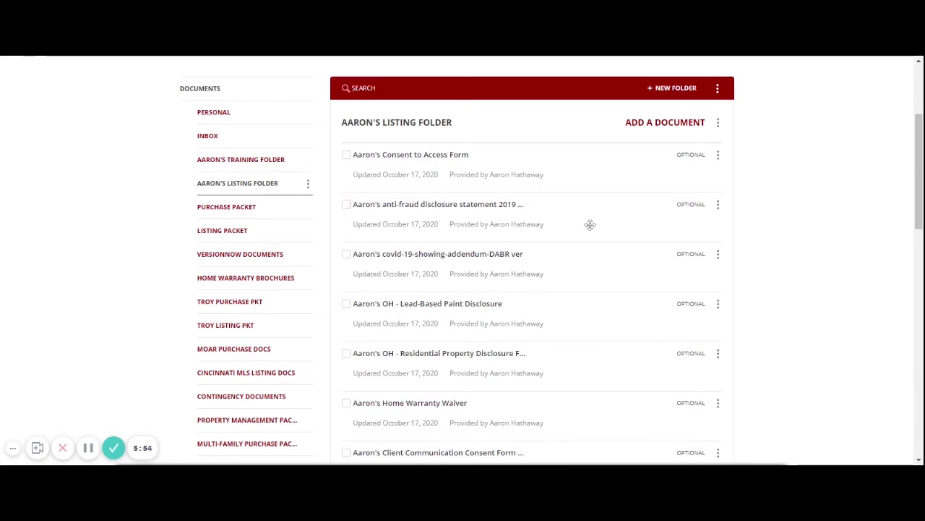
{"action": "scroll", "coordinate": [546, 226], "scroll_direction": "down", "scroll_amount": 2}
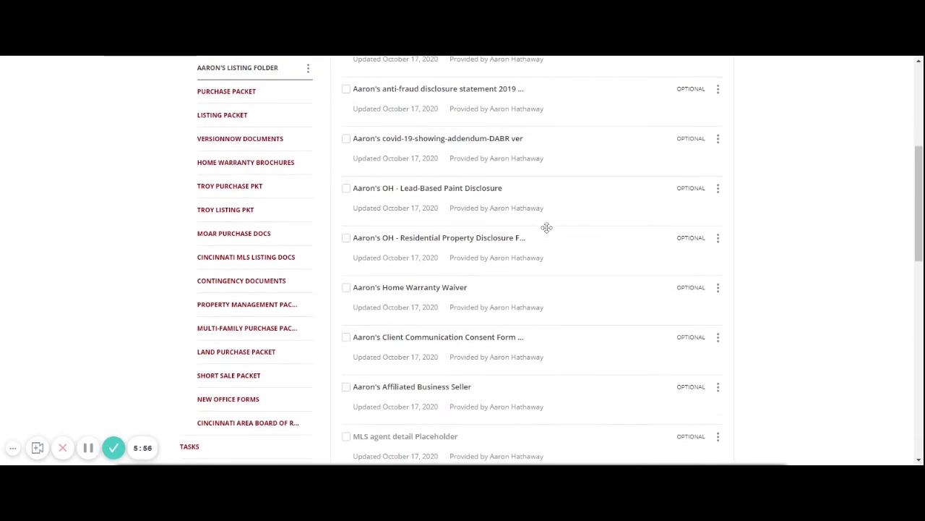
{"action": "scroll", "coordinate": [547, 227], "scroll_direction": "up", "scroll_amount": 3}
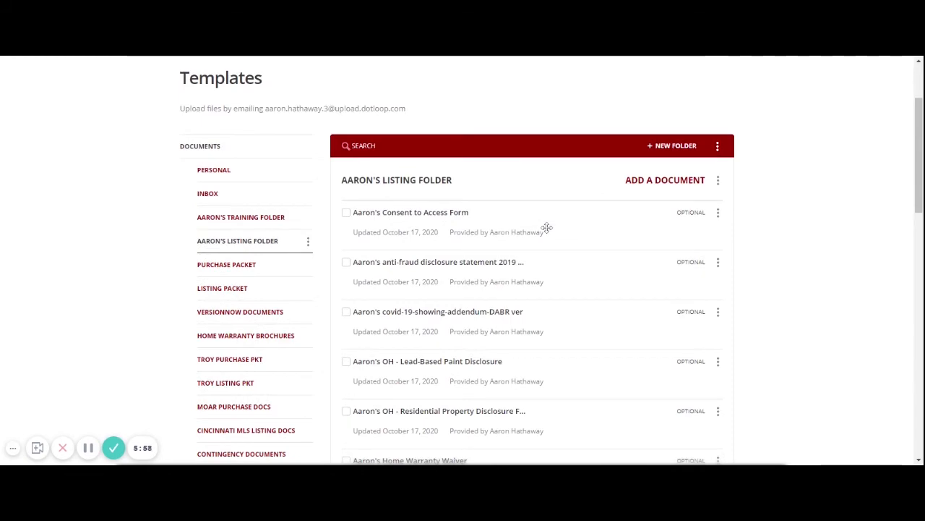
{"action": "scroll", "coordinate": [547, 227], "scroll_direction": "down", "scroll_amount": 6}
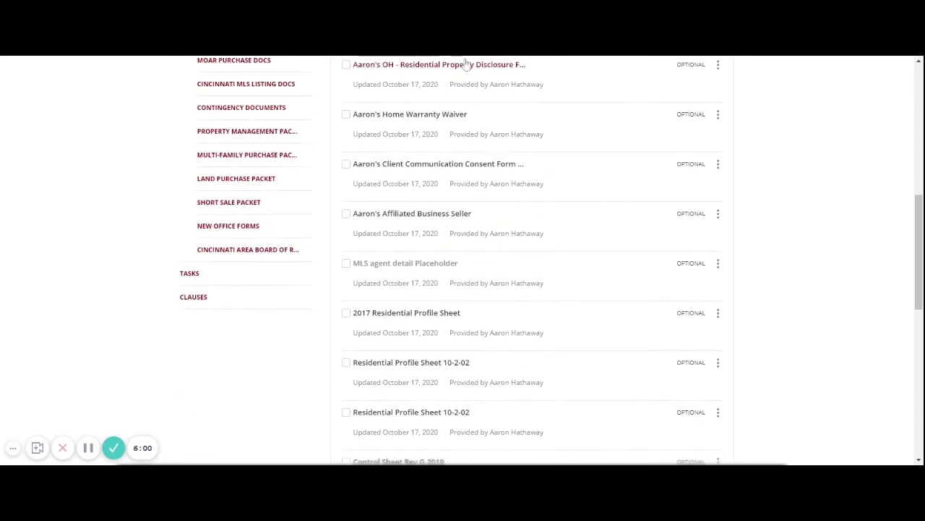
{"action": "scroll", "coordinate": [471, 326], "scroll_direction": "up", "scroll_amount": 6}
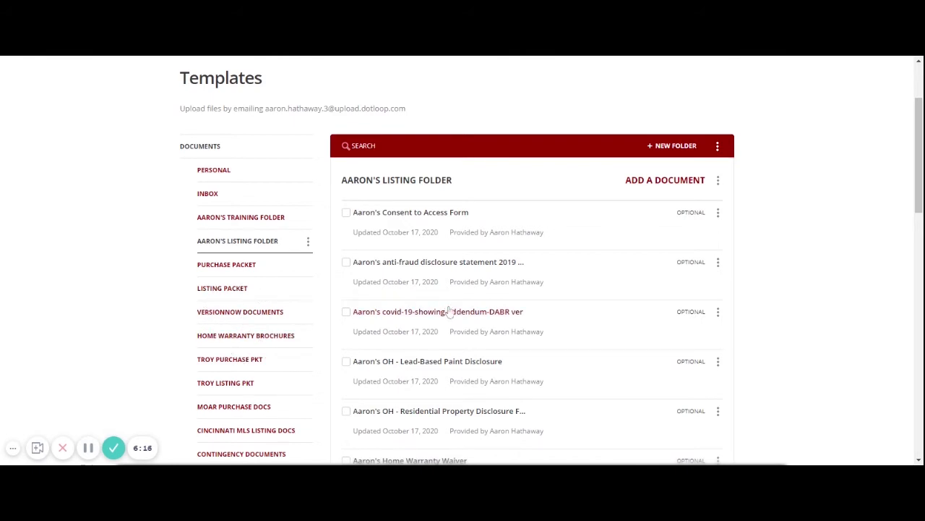
{"action": "scroll", "coordinate": [430, 304], "scroll_direction": "up", "scroll_amount": 2}
{"action": "left_click", "coordinate": [583, 125]}
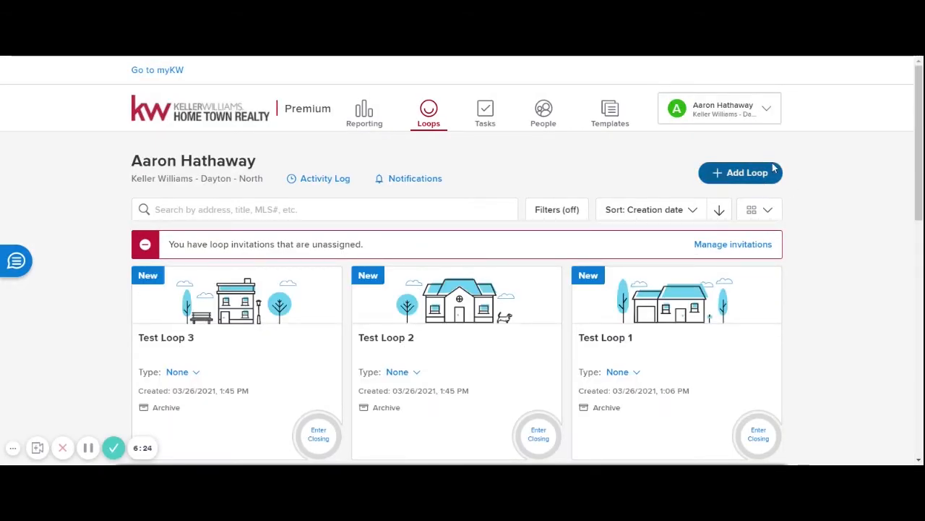
- Add a new loop named 'Training Loop 1' and continue to the template choice
{"action": "left_click", "coordinate": [743, 183]}
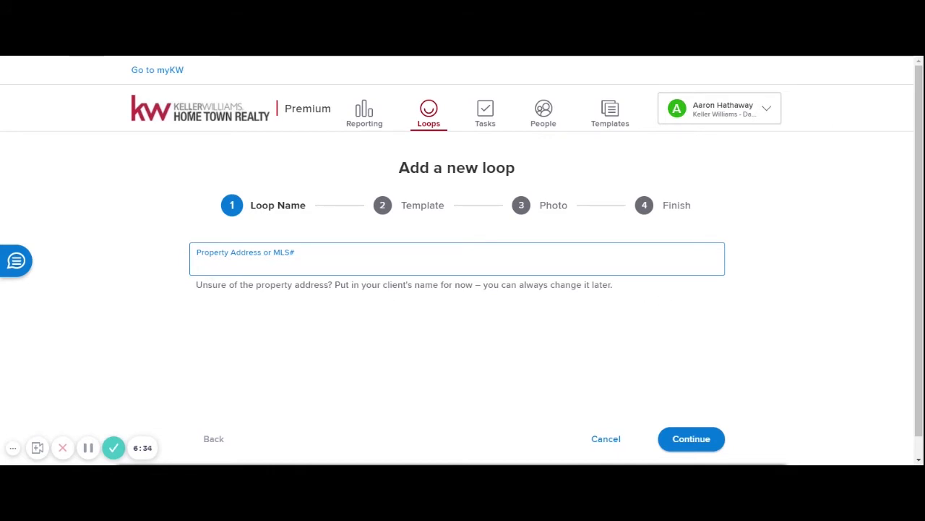
{"action": "left_click_drag", "start_coordinate": [334, 284], "coordinate": [437, 310]}
{"action": "left_click", "coordinate": [374, 313]}
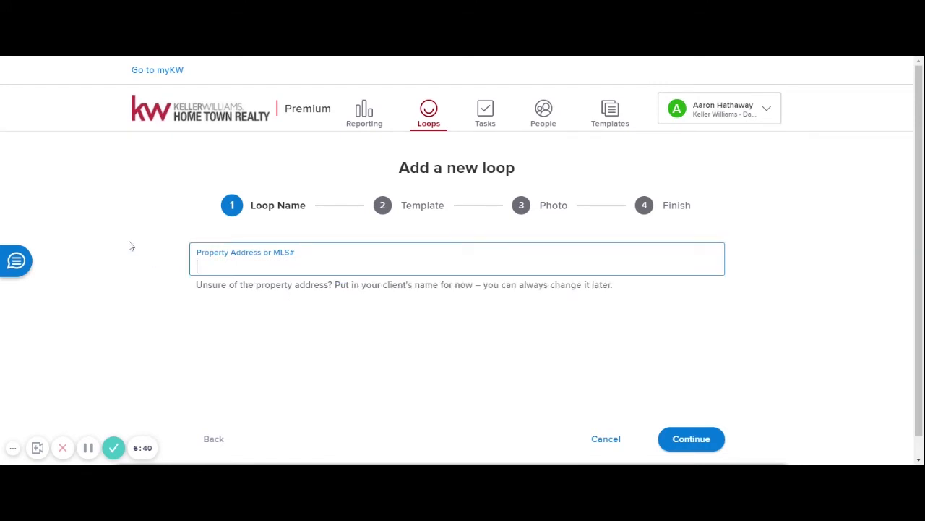
{"action": "key", "text": "BackSpace"}
{"action": "key", "text": "BackSpace"}
{"action": "key", "text": "BackSpace"}
{"action": "key", "text": "BackSpace"}
{"action": "key", "text": "BackSpace"}
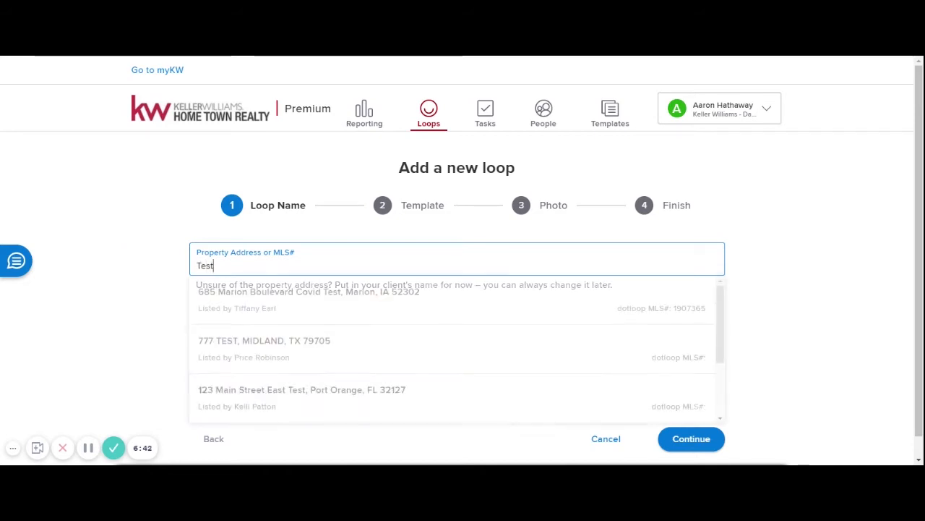
{"action": "type", "text": "Training"}
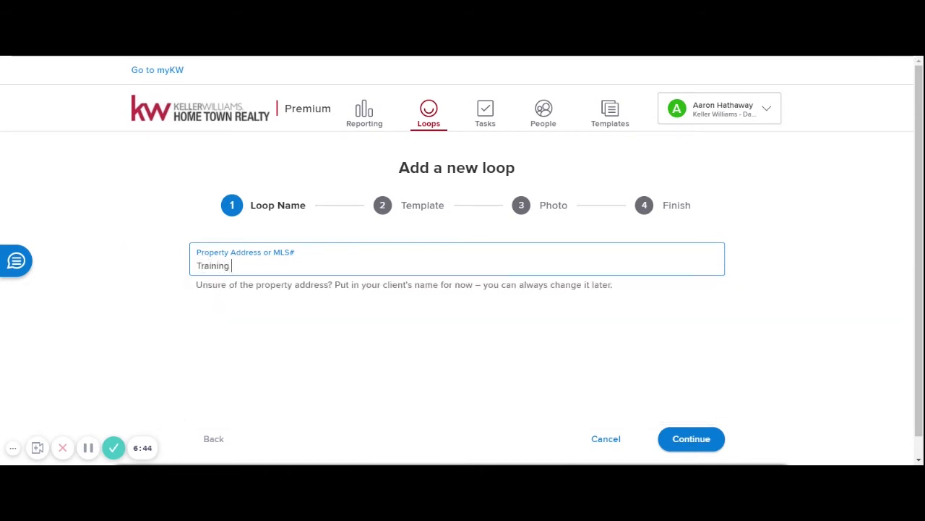
{"action": "type", "text": " Loop 1"}
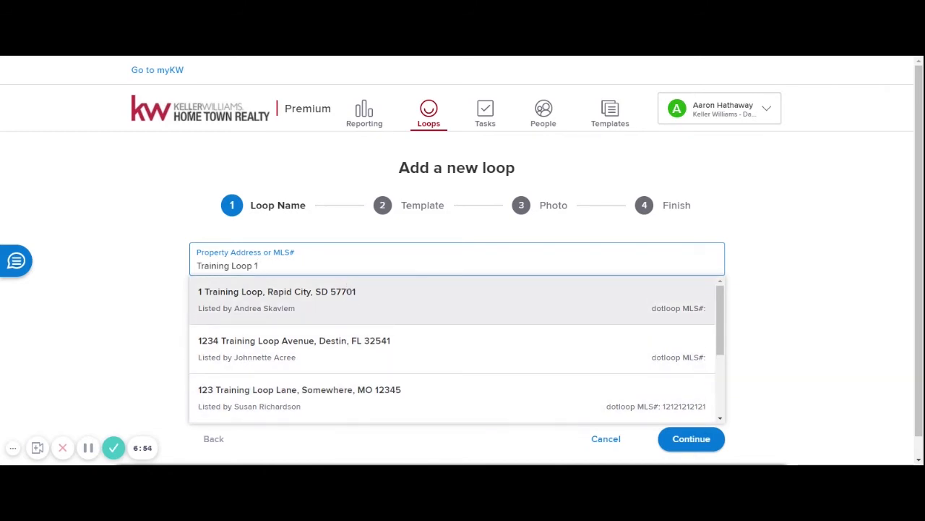
{"action": "key", "text": "Escape"}
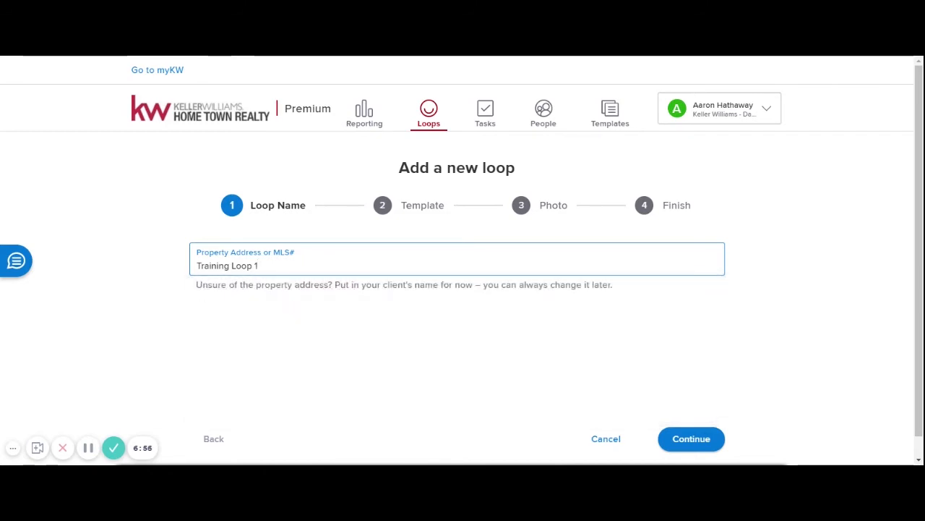
{"action": "left_click", "coordinate": [700, 447]}
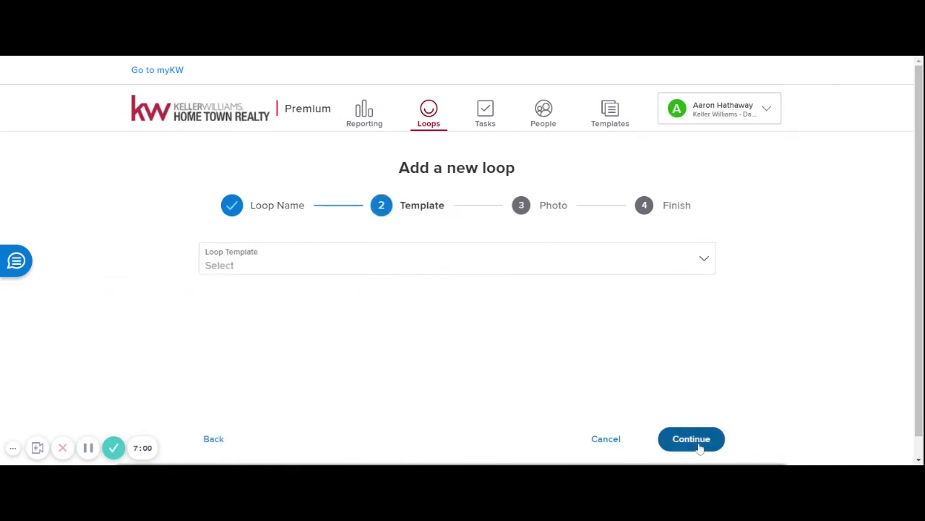
- Create Training Loop 1 with no loop template and no photo
{"action": "left_click", "coordinate": [425, 265]}
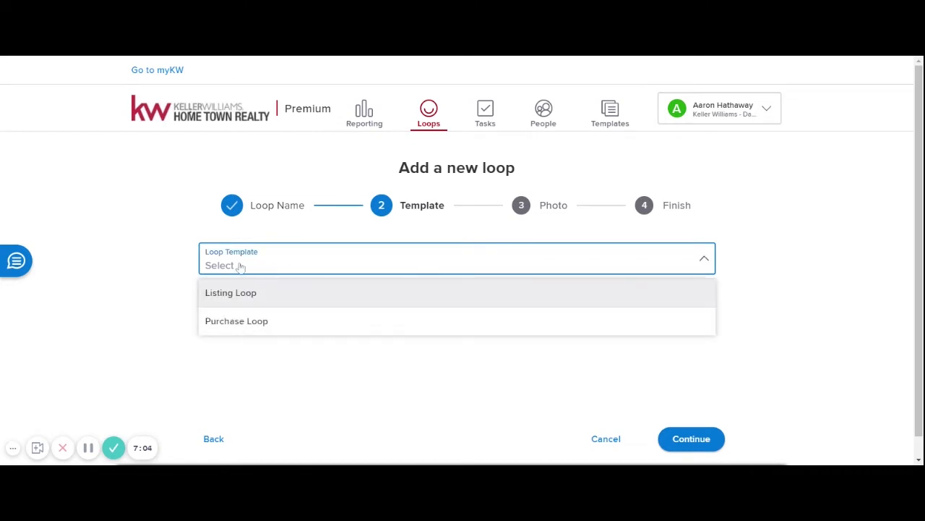
{"action": "left_click", "coordinate": [367, 375]}
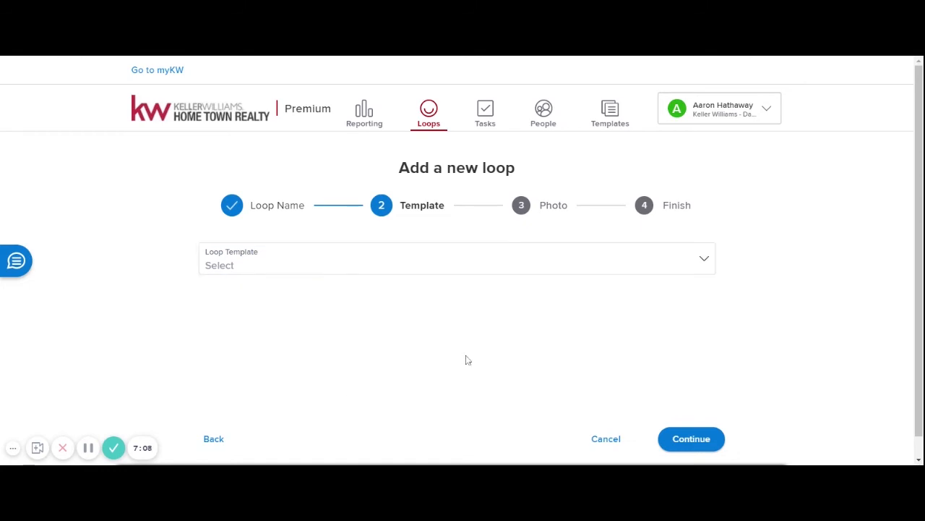
{"action": "left_click", "coordinate": [269, 265]}
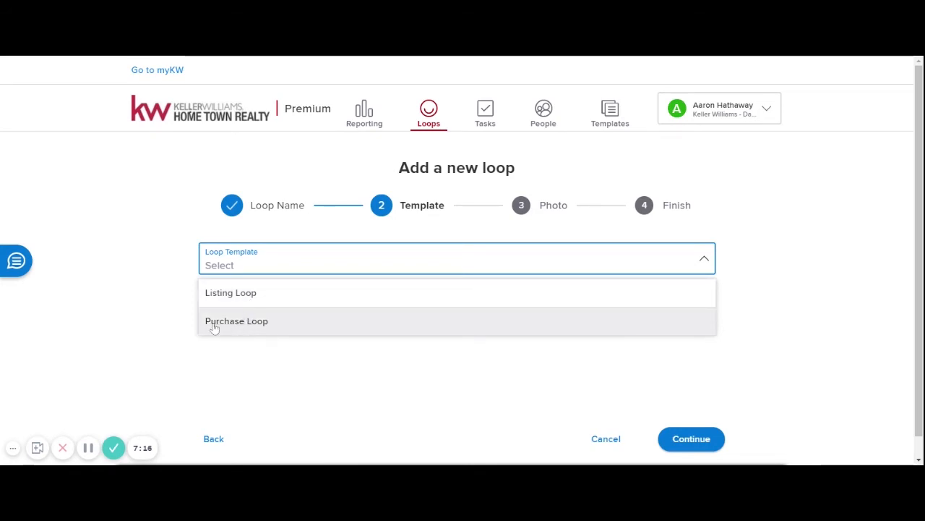
{"action": "left_click", "coordinate": [244, 358]}
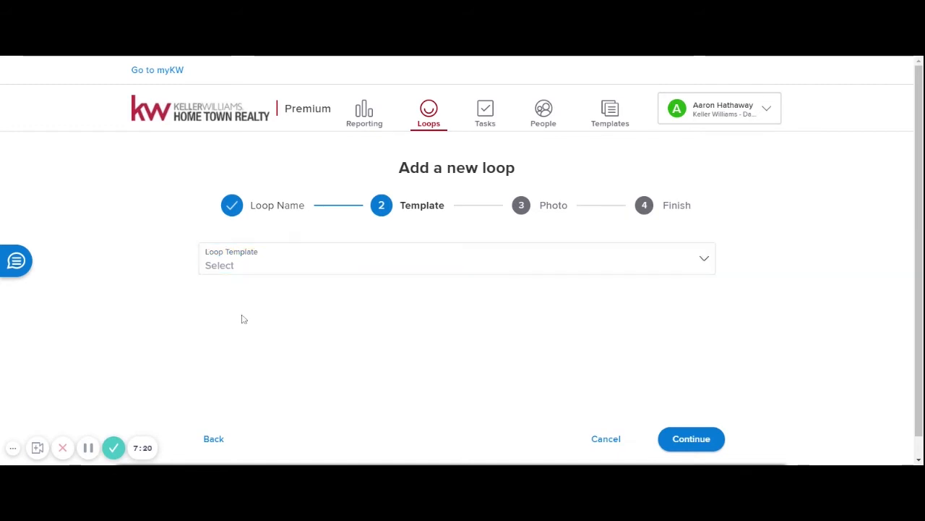
{"action": "left_click", "coordinate": [692, 439]}
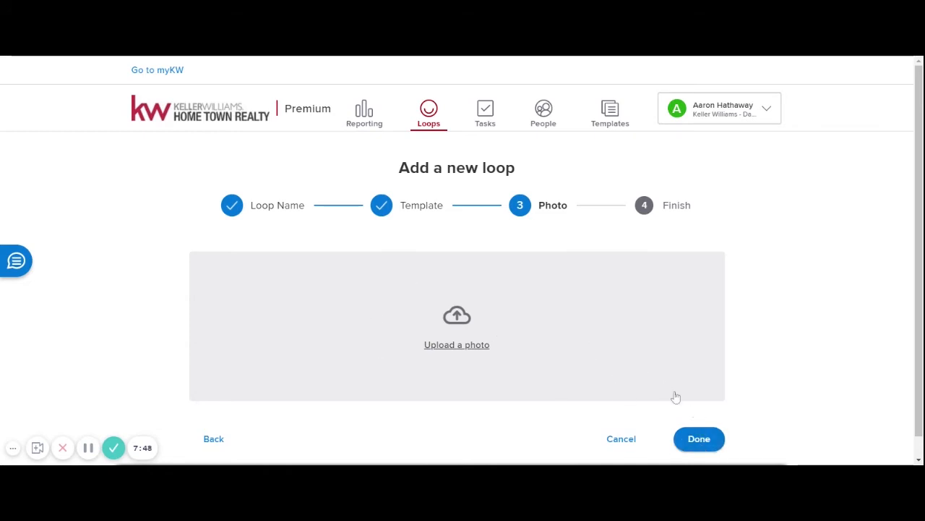
{"action": "left_click", "coordinate": [699, 443]}
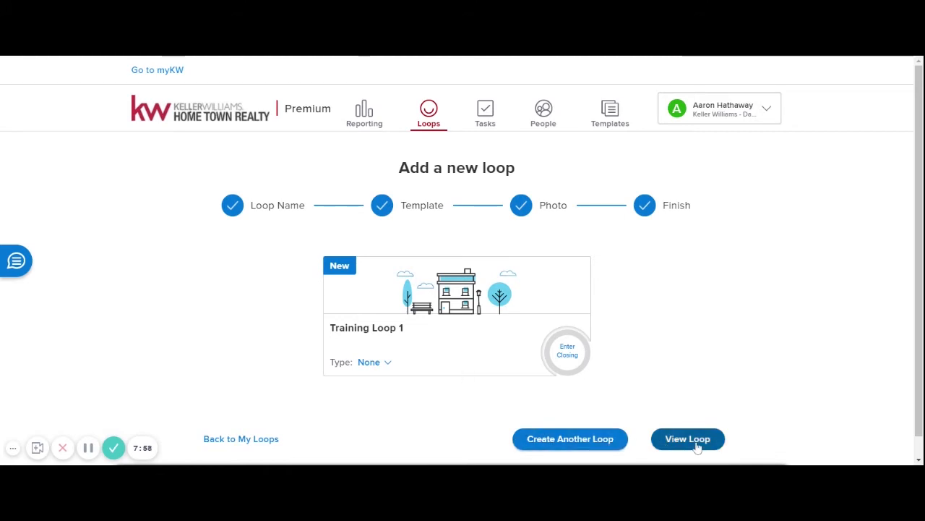
- Set Training Loop 1's type to Listing for Sale and its status to Pre-Listing
{"action": "left_click", "coordinate": [429, 114]}
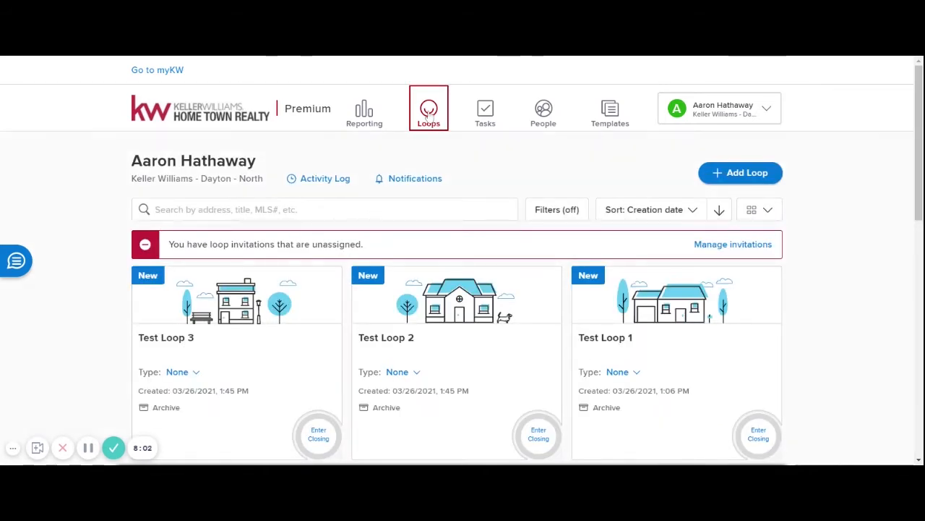
{"action": "scroll", "coordinate": [215, 351], "scroll_direction": "down", "scroll_amount": 1}
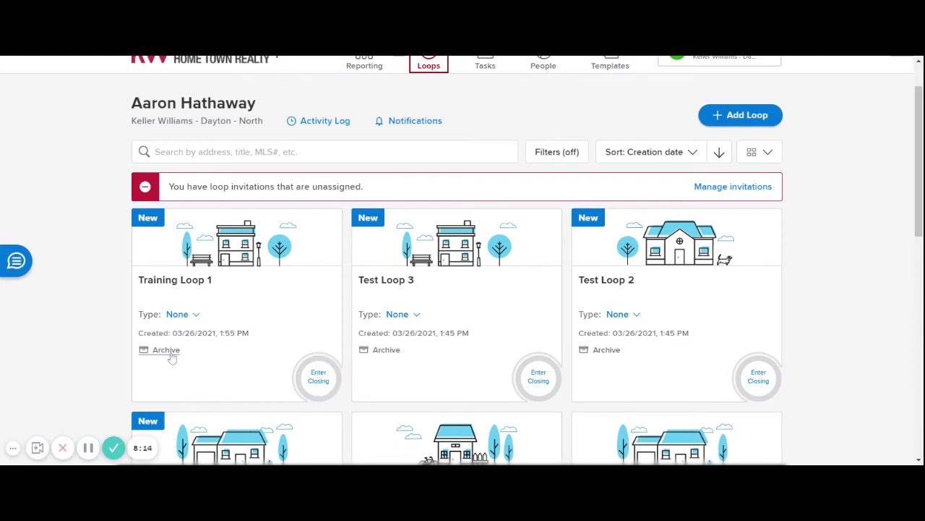
{"action": "left_click", "coordinate": [197, 315]}
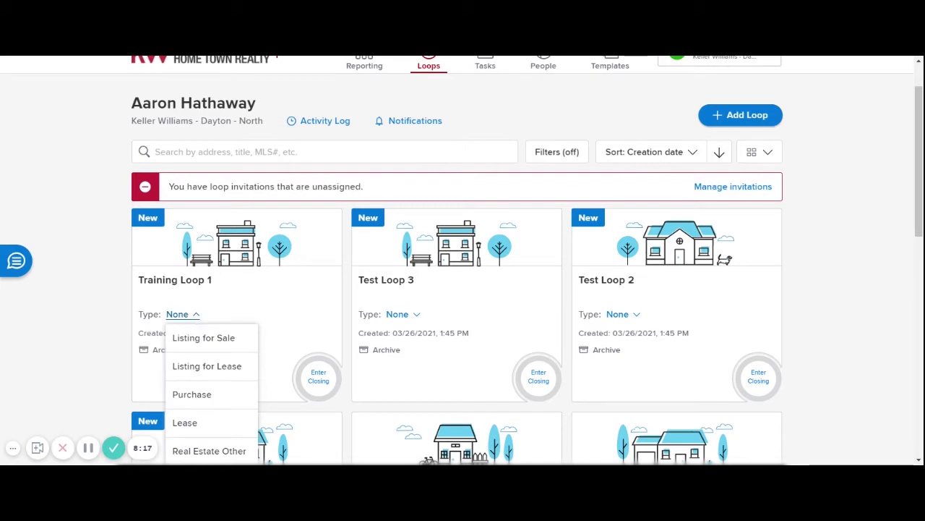
{"action": "left_click", "coordinate": [203, 338]}
{"action": "left_click", "coordinate": [204, 334]}
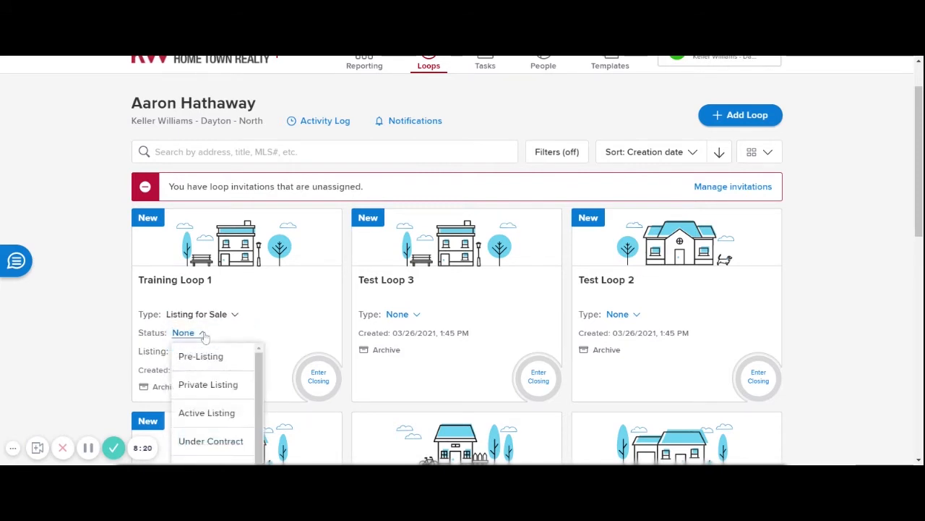
{"action": "left_click", "coordinate": [206, 413]}
{"action": "left_click", "coordinate": [235, 334]}
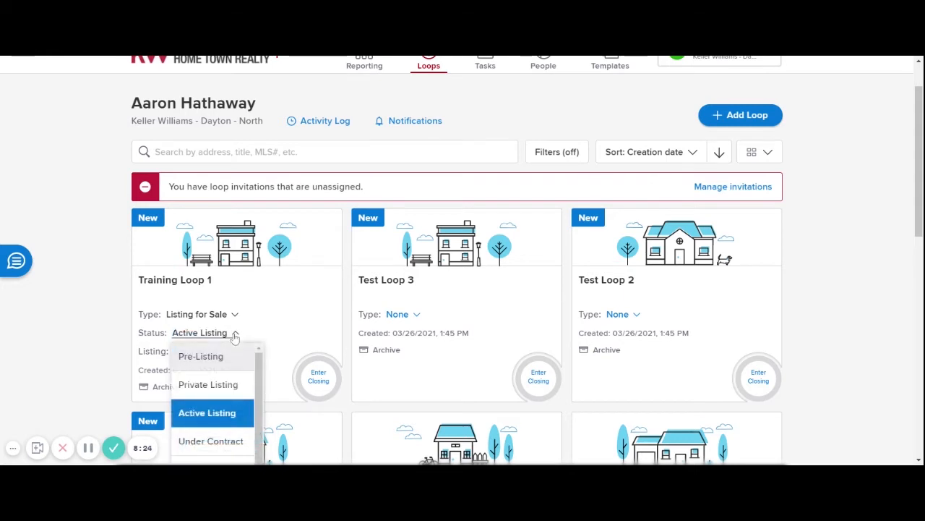
{"action": "left_click", "coordinate": [217, 356]}
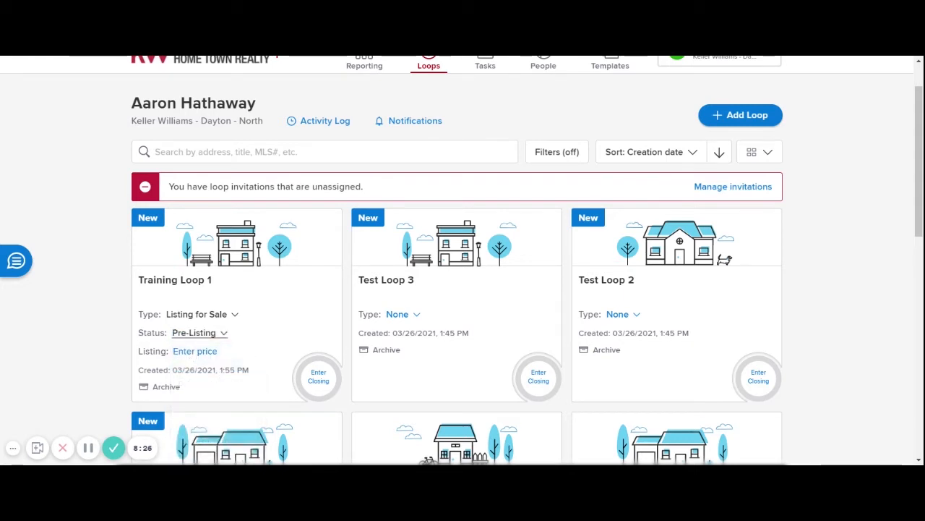
- Enter the $320,000 listing price and open Training Loop 1
{"action": "left_click", "coordinate": [190, 352]}
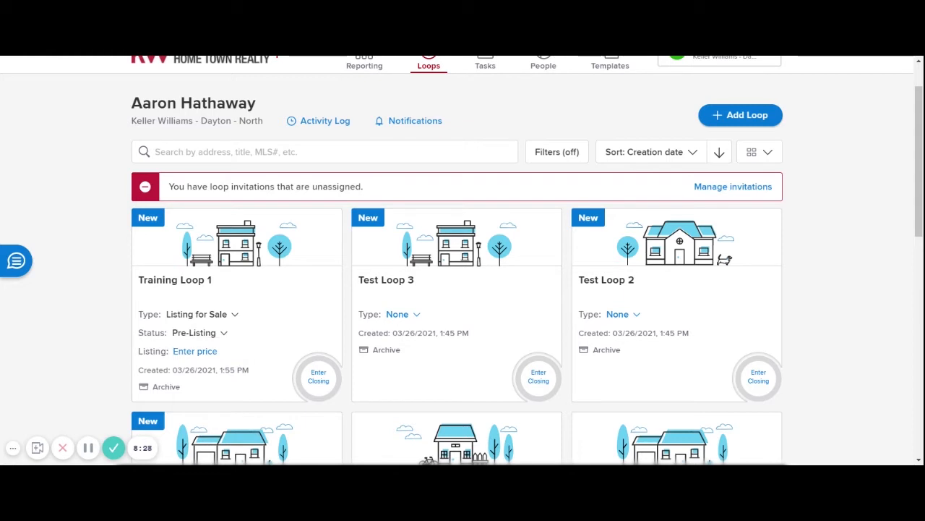
{"action": "type", "text": "320000"}
{"action": "key", "text": "Return"}
{"action": "left_click", "coordinate": [196, 285]}
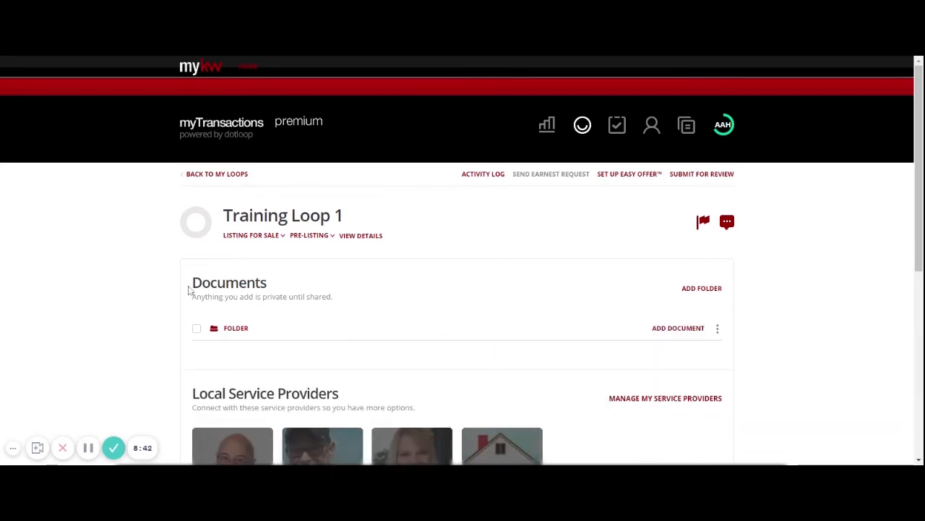
- Change your People role from None to Listing Agent and bring up the Add person form
{"action": "scroll", "coordinate": [189, 290], "scroll_direction": "down", "scroll_amount": 1}
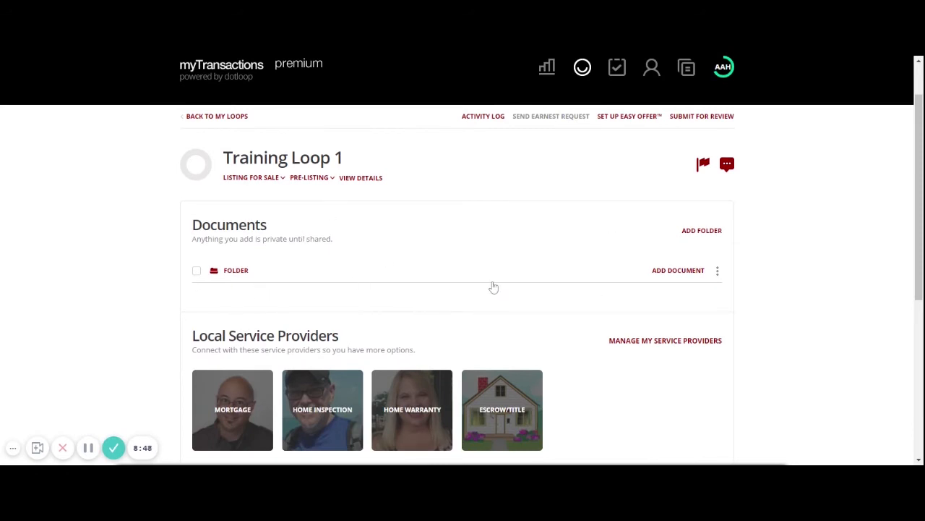
{"action": "scroll", "coordinate": [494, 285], "scroll_direction": "down", "scroll_amount": 2}
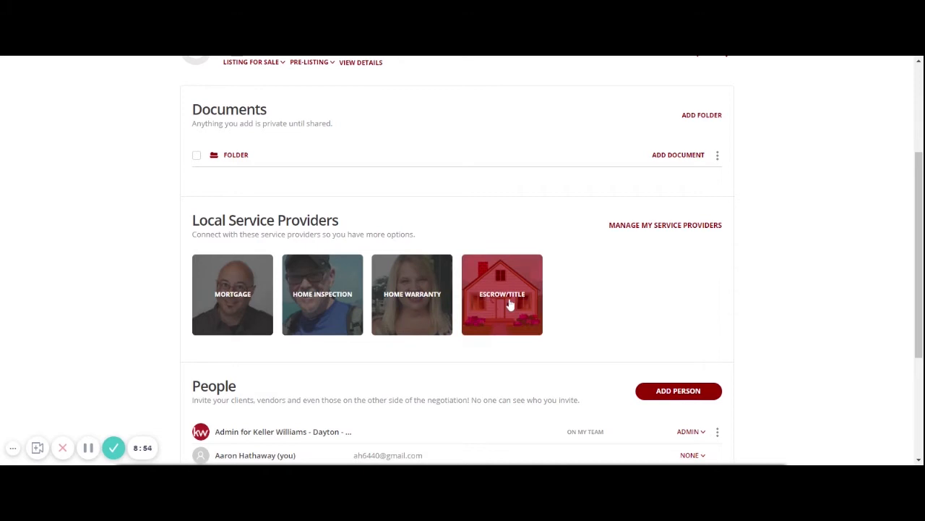
{"action": "scroll", "coordinate": [174, 346], "scroll_direction": "down", "scroll_amount": 2}
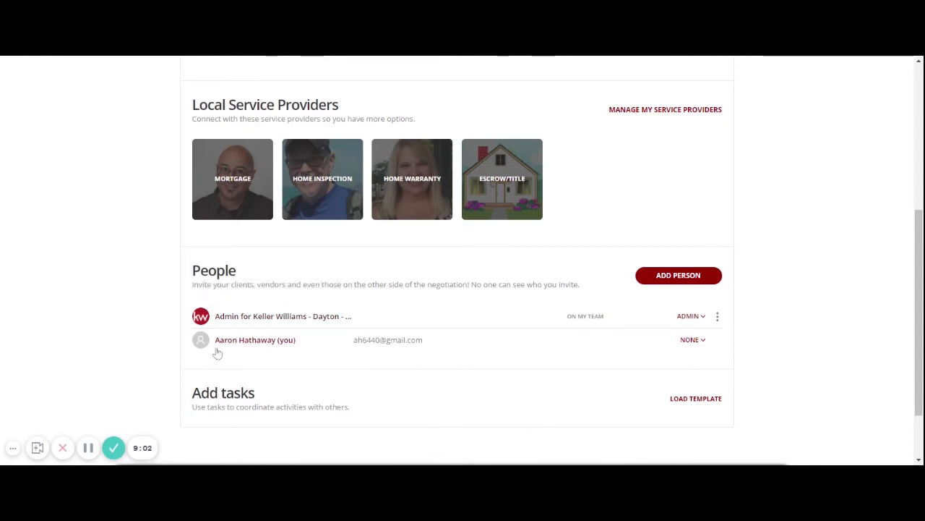
{"action": "left_click", "coordinate": [691, 341]}
{"action": "left_click", "coordinate": [666, 385]}
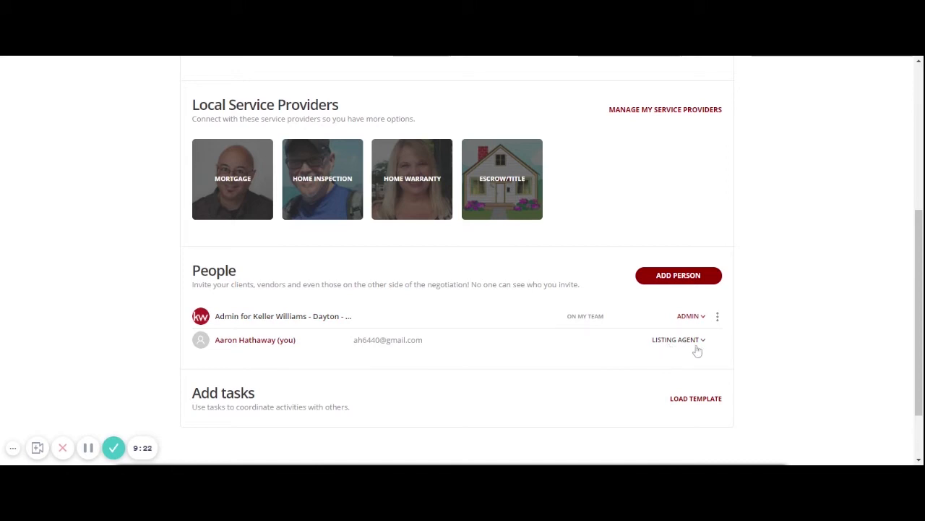
{"action": "scroll", "coordinate": [502, 362], "scroll_direction": "up", "scroll_amount": 1}
{"action": "scroll", "coordinate": [502, 362], "scroll_direction": "down", "scroll_amount": 2}
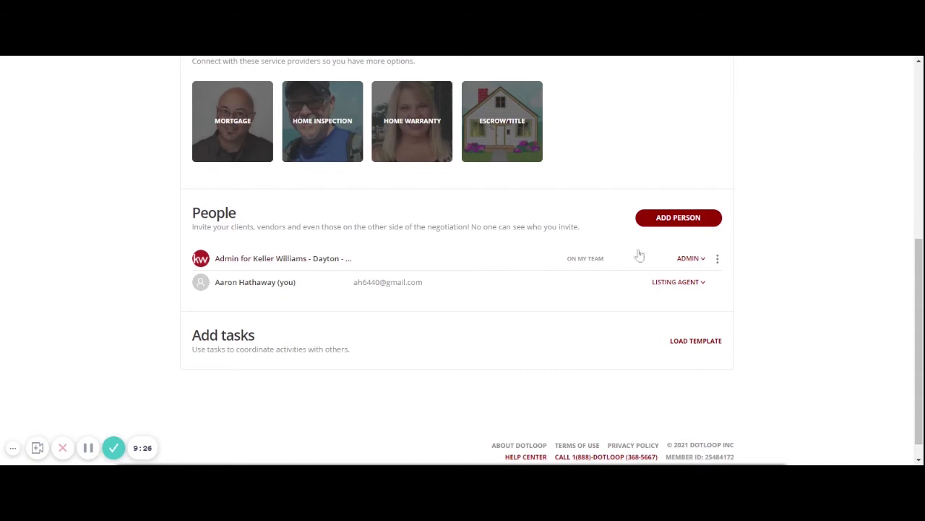
{"action": "left_click", "coordinate": [685, 218]}
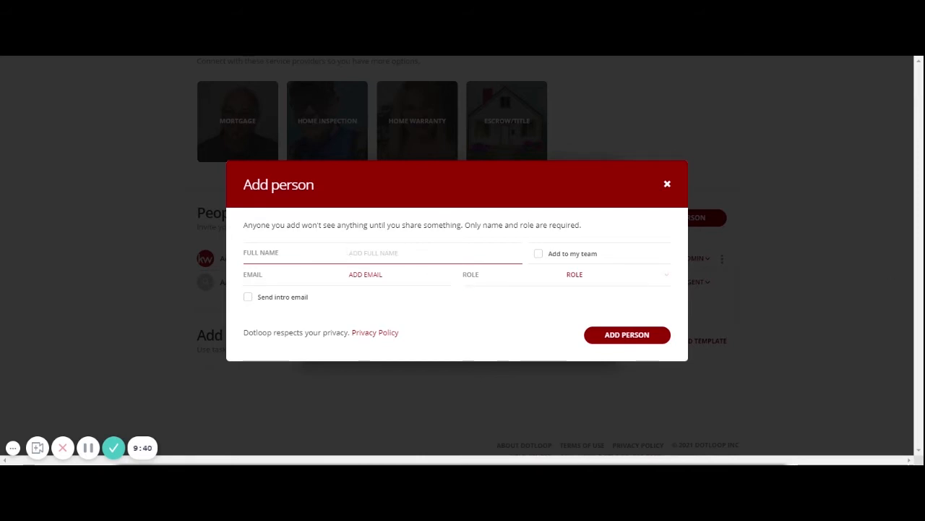
- Enter the seller's full name and e-mail, assign the Seller role, and add them
{"action": "type", "text": "Larry Test Seller"}
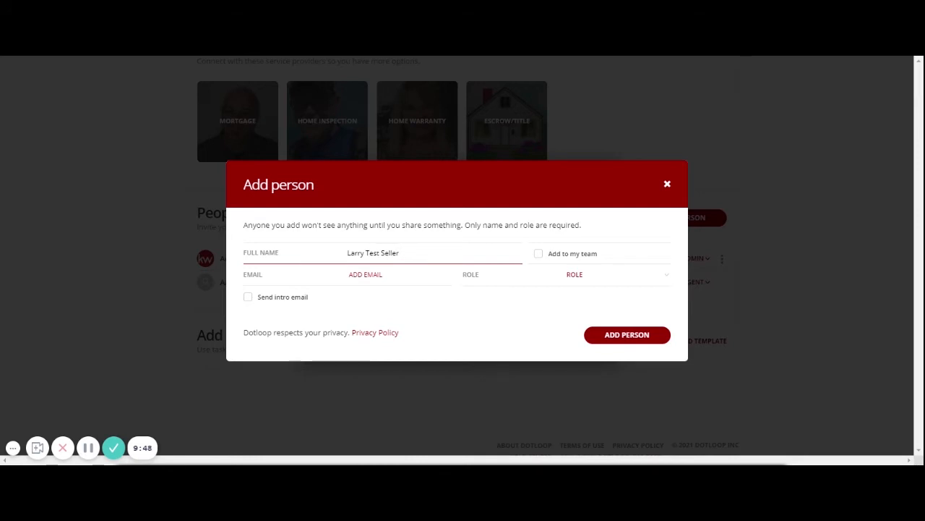
{"action": "key", "text": "Tab"}
{"action": "type", "text": "lar"}
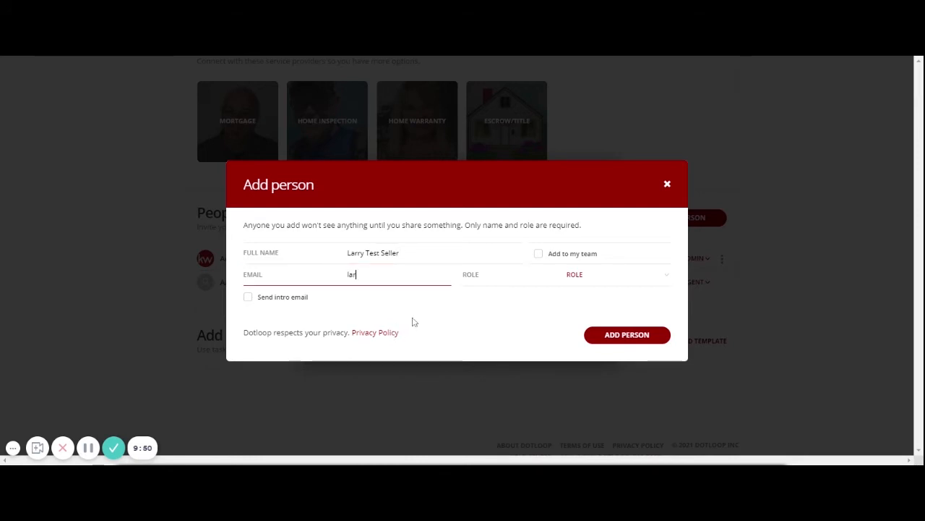
{"action": "type", "text": "ru@"}
{"action": "type", "text": "ry@test"}
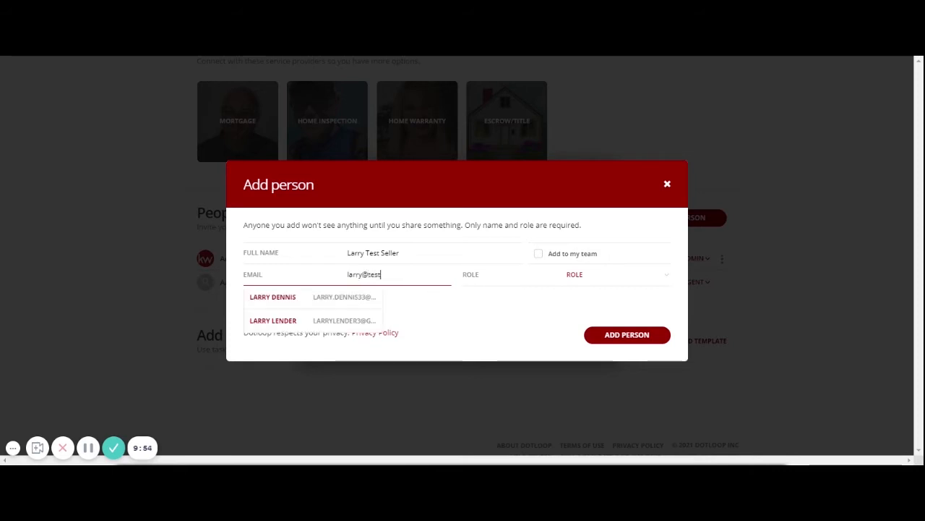
{"action": "type", "text": ".com"}
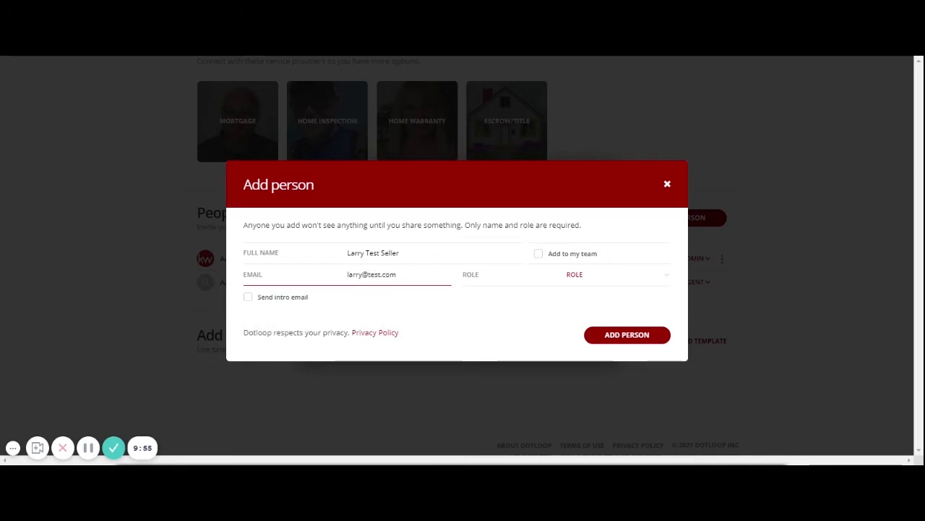
{"action": "left_click", "coordinate": [579, 275]}
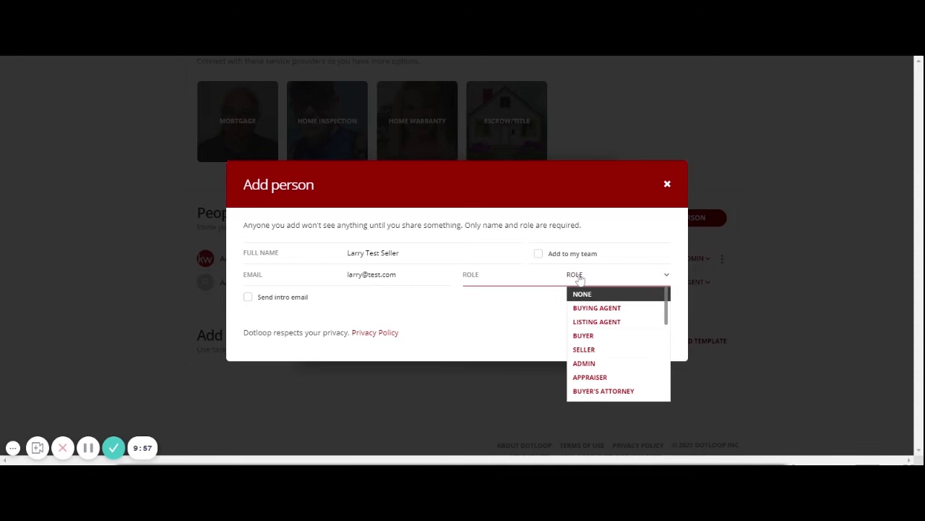
{"action": "left_click", "coordinate": [584, 349]}
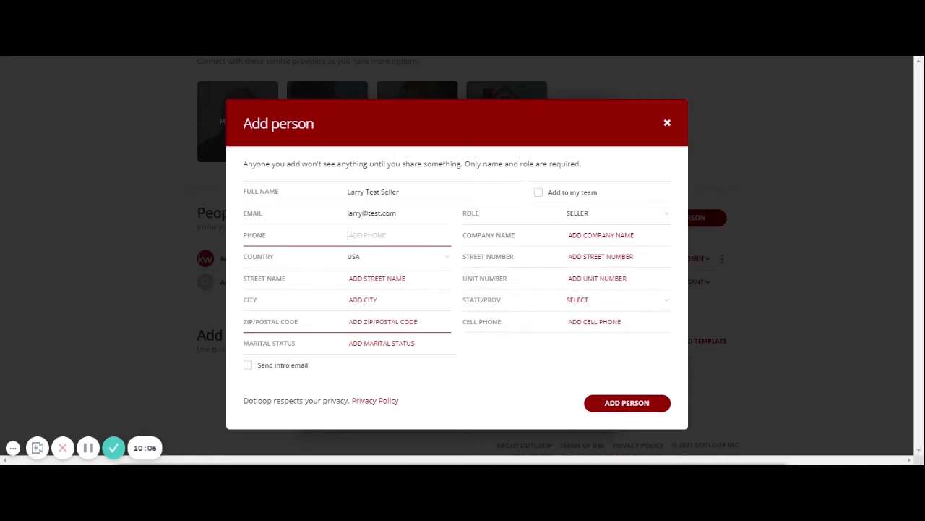
{"action": "left_click", "coordinate": [623, 407]}
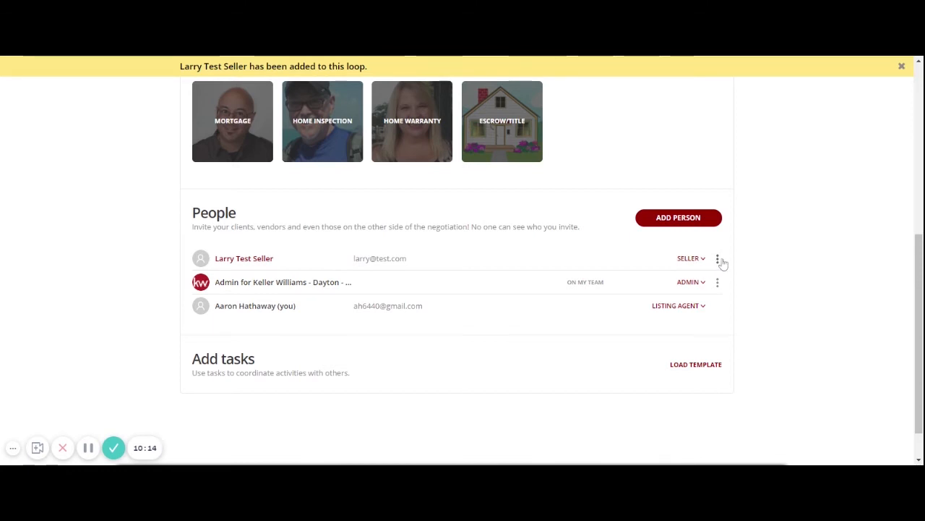
- Add a second person with name, e-mail and Seller role, leaving the intro e-mail unchecked
{"action": "left_click", "coordinate": [678, 224]}
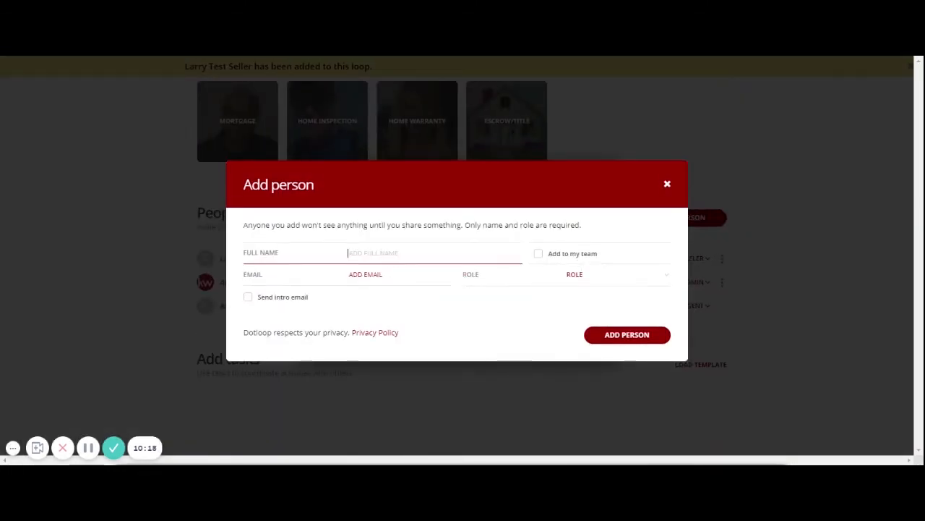
{"action": "type", "text": "Susan "}
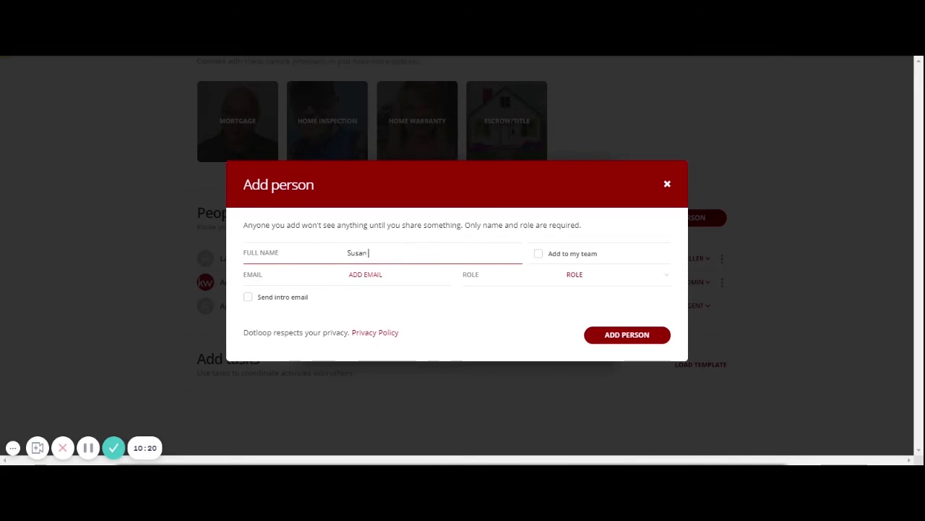
{"action": "type", "text": "Test Seller"}
{"action": "key", "text": "Tab"}
{"action": "type", "text": "susan"}
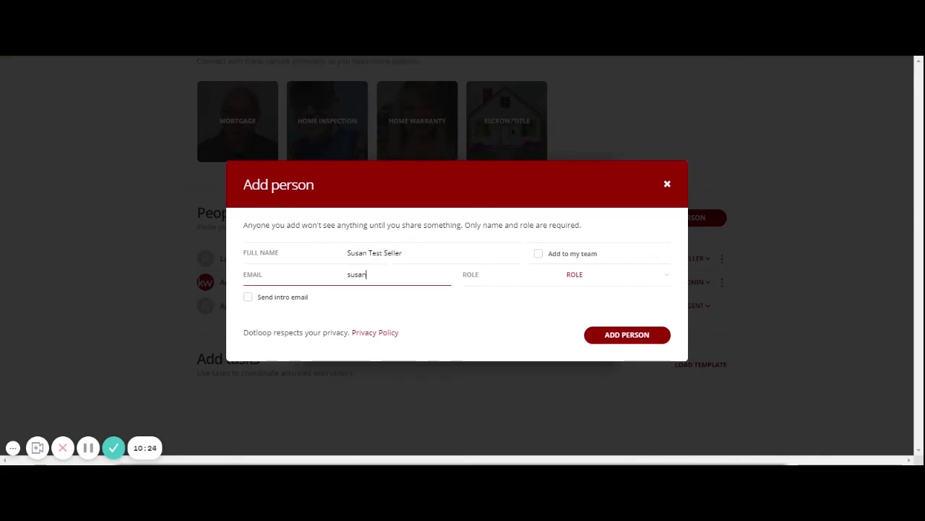
{"action": "type", "text": "@test.com"}
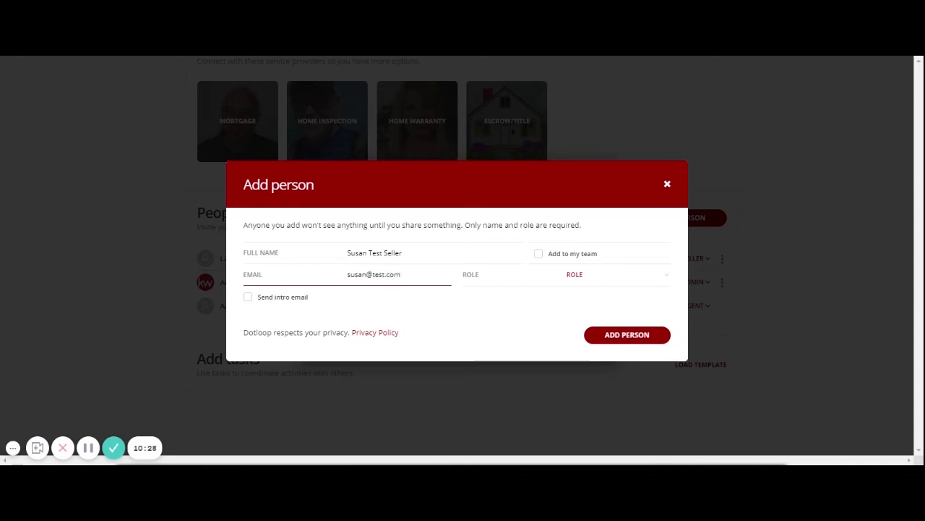
{"action": "left_click", "coordinate": [612, 275]}
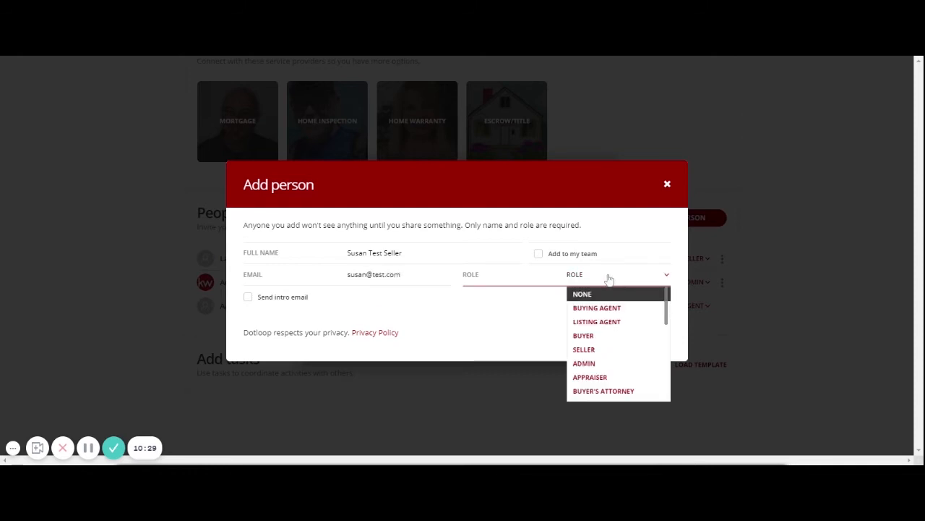
{"action": "left_click", "coordinate": [604, 350]}
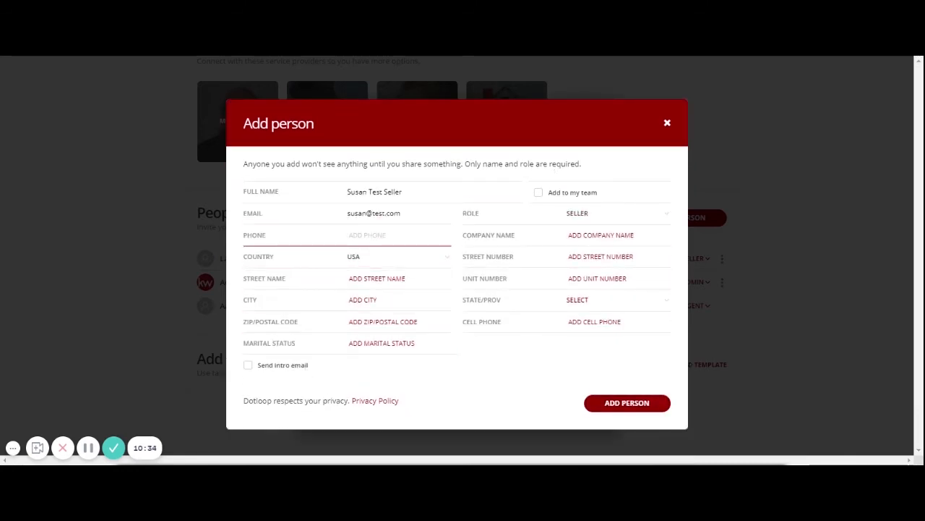
{"action": "left_click", "coordinate": [248, 366]}
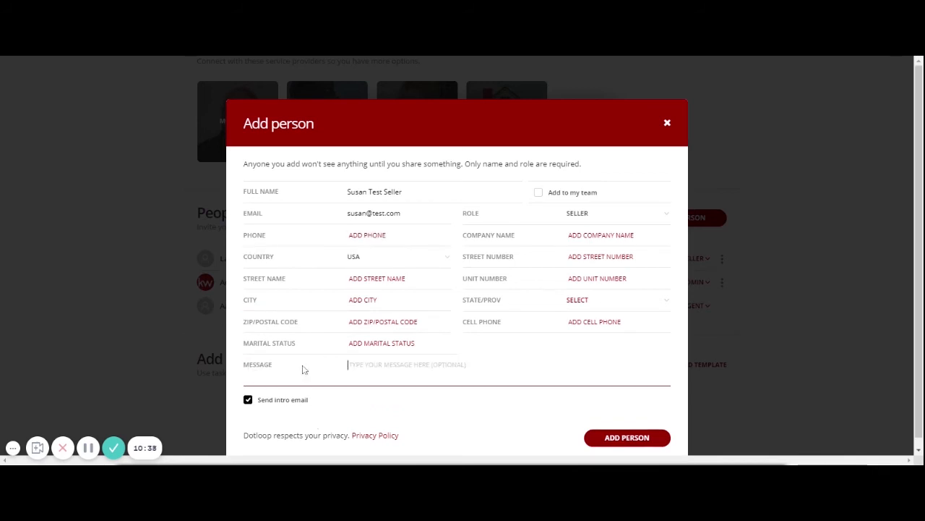
{"action": "scroll", "coordinate": [303, 369], "scroll_direction": "down", "scroll_amount": 1}
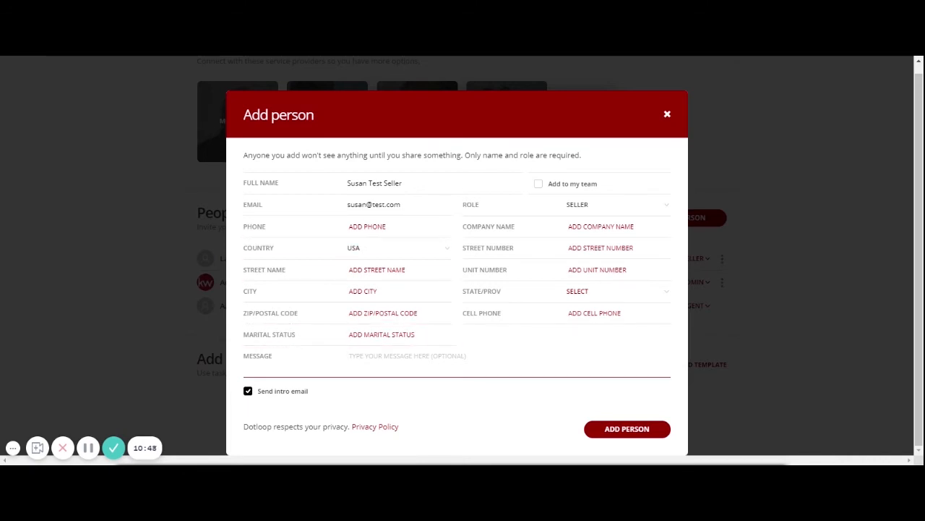
{"action": "left_click", "coordinate": [248, 391]}
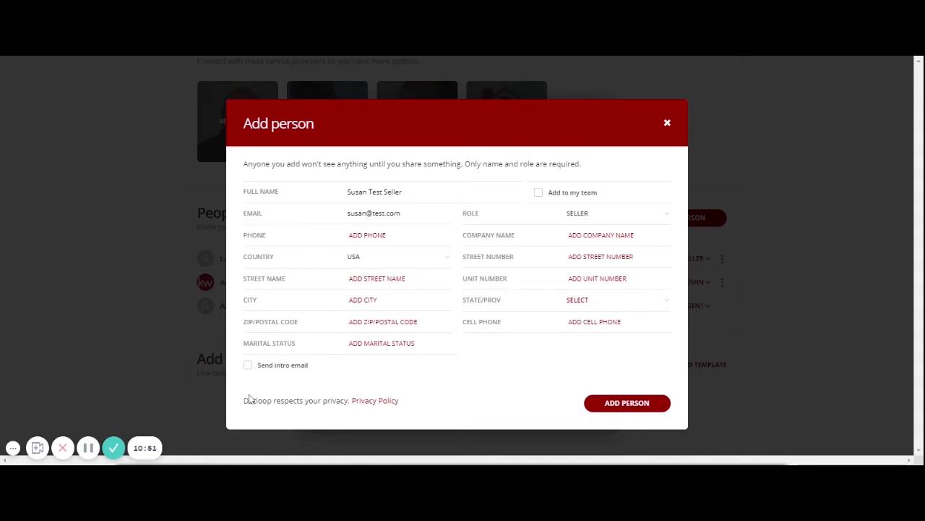
{"action": "left_click", "coordinate": [633, 405]}
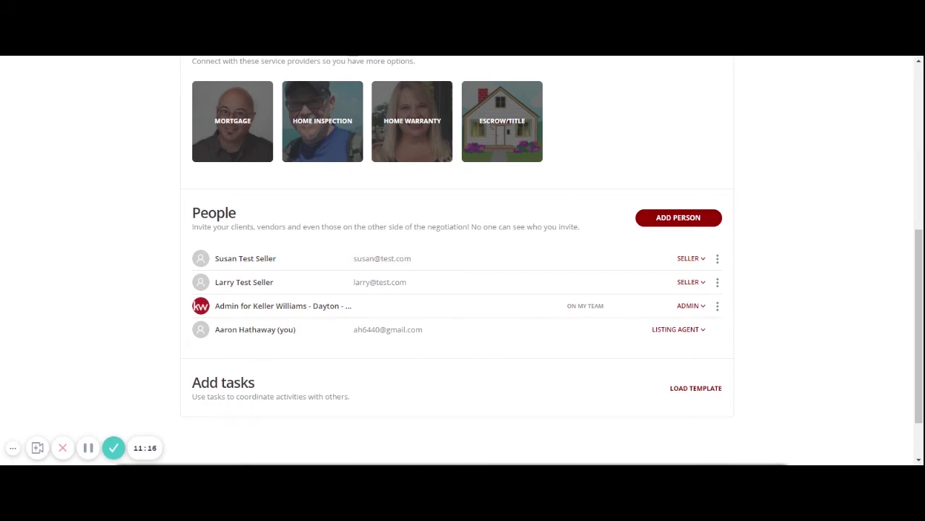
- Show the Add Document options in Documents: Templates, Browse and Email
{"action": "scroll", "coordinate": [470, 351], "scroll_direction": "up", "scroll_amount": 1}
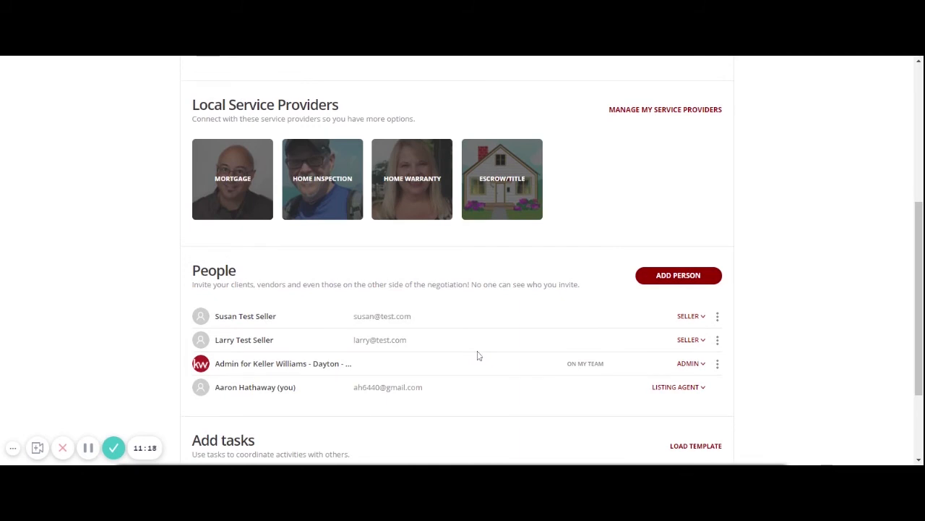
{"action": "scroll", "coordinate": [478, 354], "scroll_direction": "up", "scroll_amount": 5}
{"action": "scroll", "coordinate": [477, 354], "scroll_direction": "down", "scroll_amount": 2}
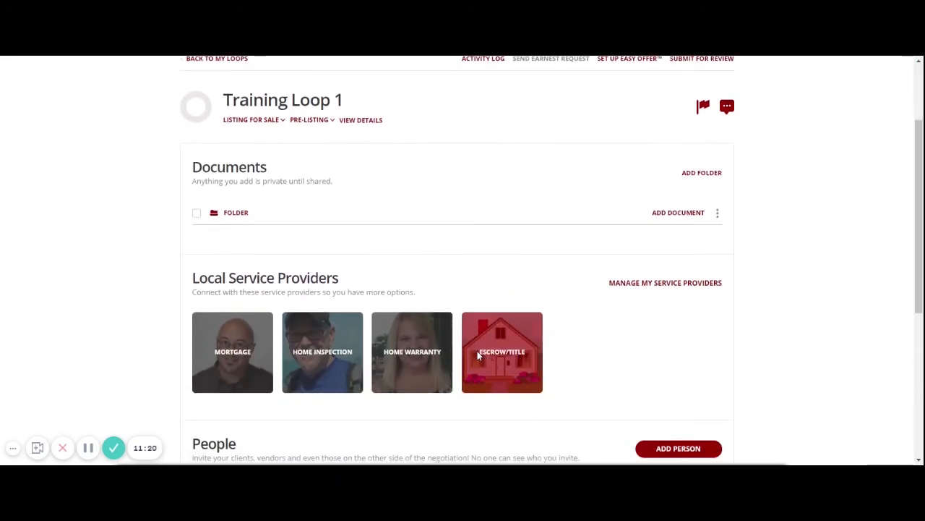
{"action": "scroll", "coordinate": [477, 351], "scroll_direction": "up", "scroll_amount": 1}
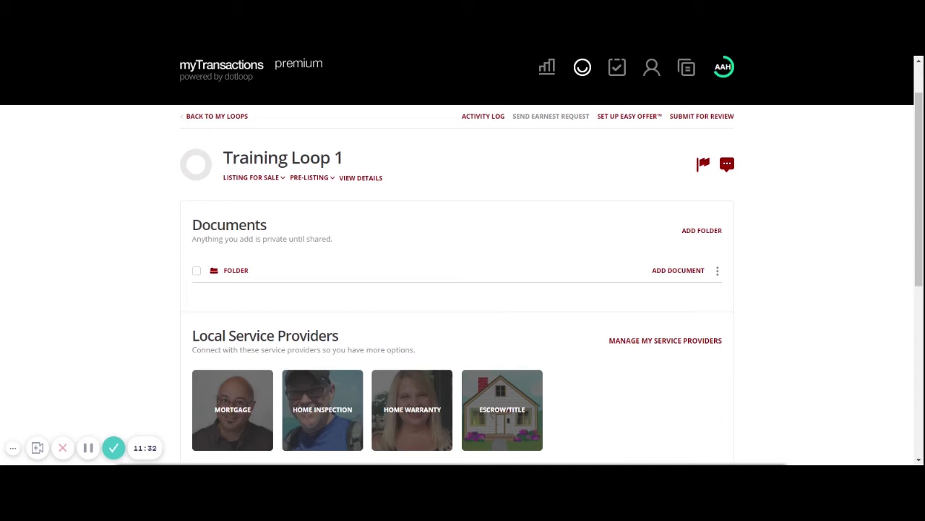
{"action": "left_click", "coordinate": [679, 276]}
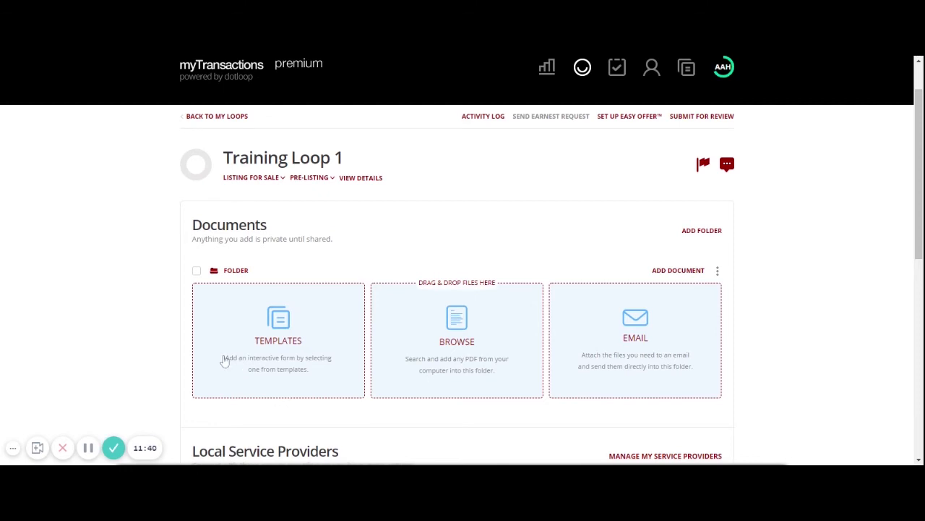
- Copy all 27 templates from the agent's listing folder into Training Loop 1 and confirm the import
{"action": "left_click", "coordinate": [279, 340]}
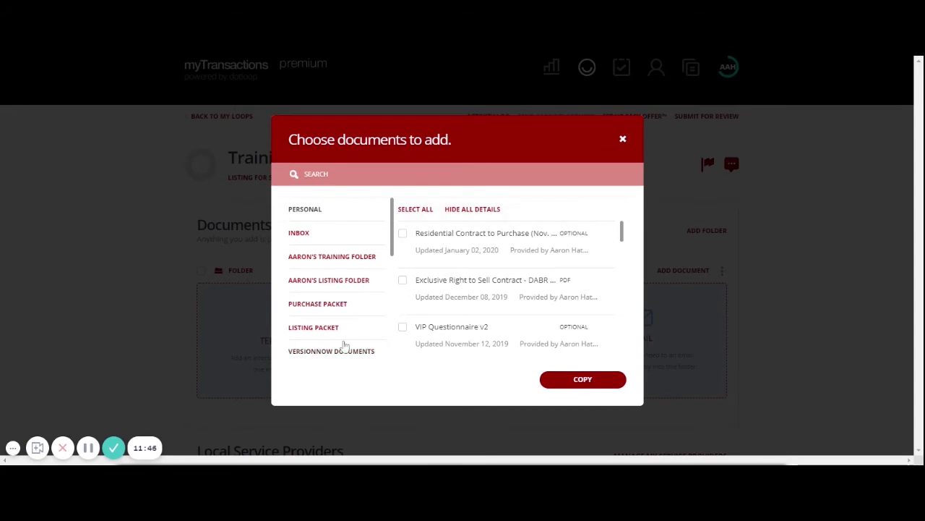
{"action": "left_click", "coordinate": [340, 282]}
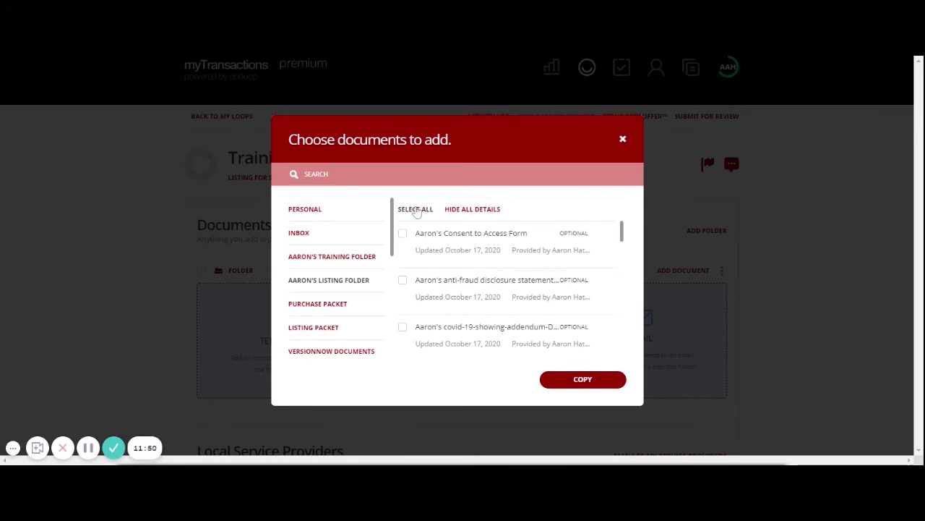
{"action": "left_click", "coordinate": [421, 210]}
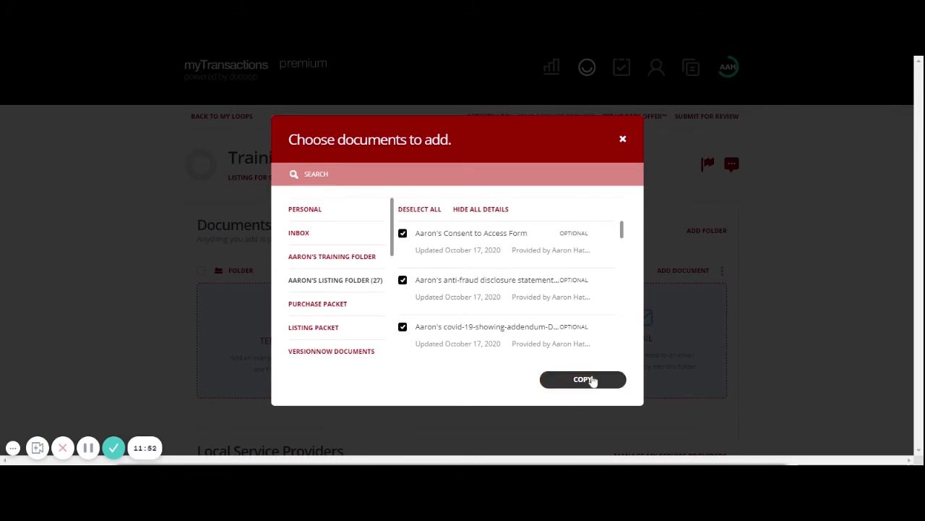
{"action": "left_click", "coordinate": [584, 380]}
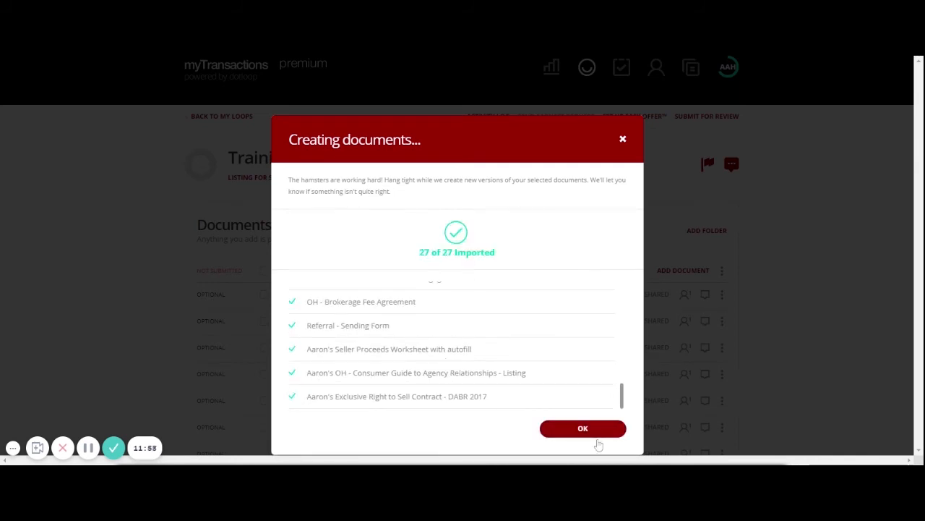
{"action": "left_click", "coordinate": [601, 433]}
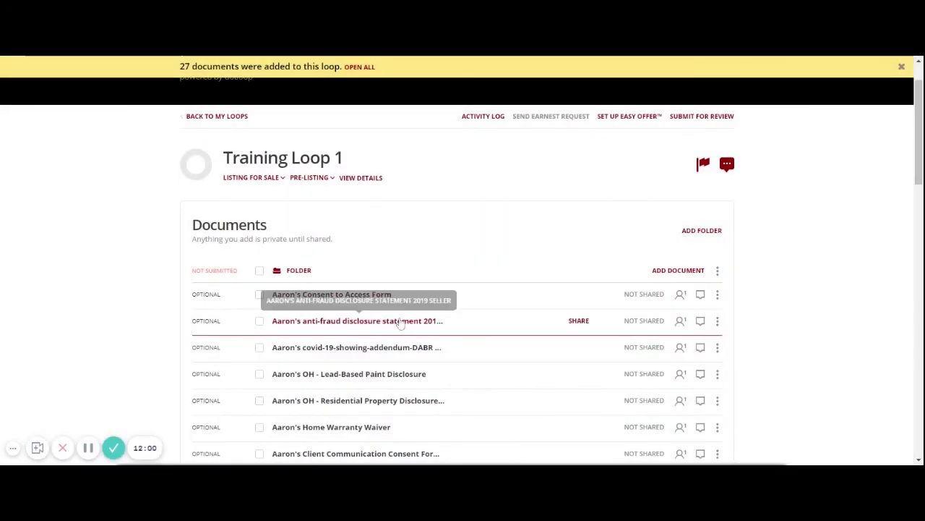
- Review the 27 imported documents, then bring up the add-document options
{"action": "scroll", "coordinate": [400, 318], "scroll_direction": "down", "scroll_amount": 6}
{"action": "scroll", "coordinate": [399, 317], "scroll_direction": "down", "scroll_amount": 3}
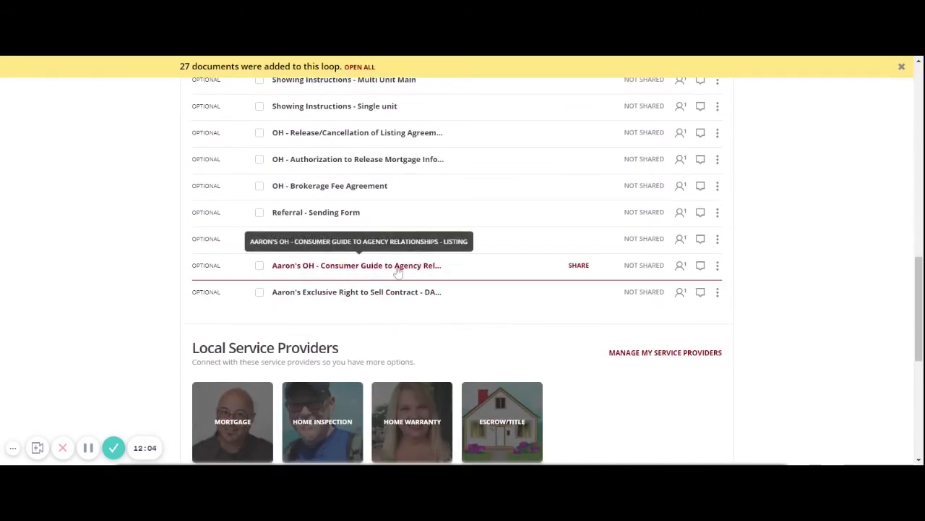
{"action": "scroll", "coordinate": [478, 352], "scroll_direction": "up", "scroll_amount": 2}
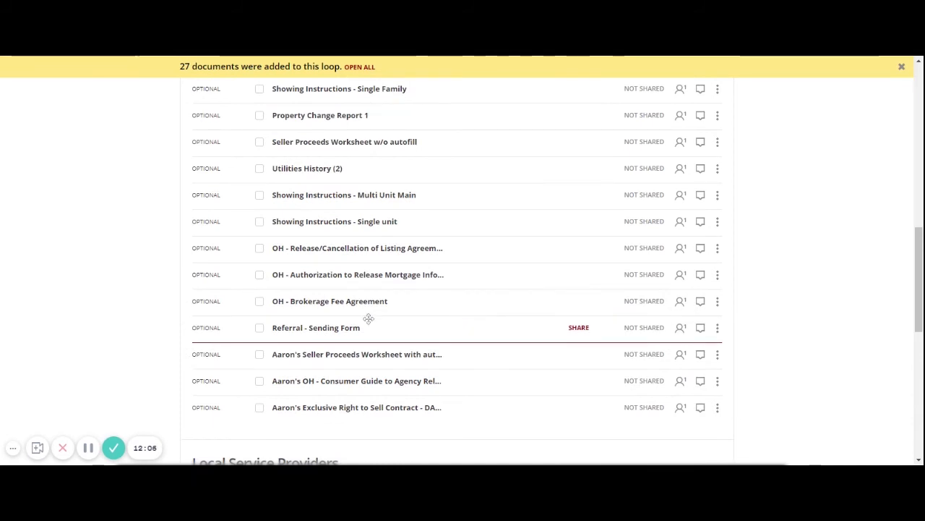
{"action": "scroll", "coordinate": [487, 310], "scroll_direction": "up", "scroll_amount": 2}
{"action": "scroll", "coordinate": [487, 310], "scroll_direction": "up", "scroll_amount": 3}
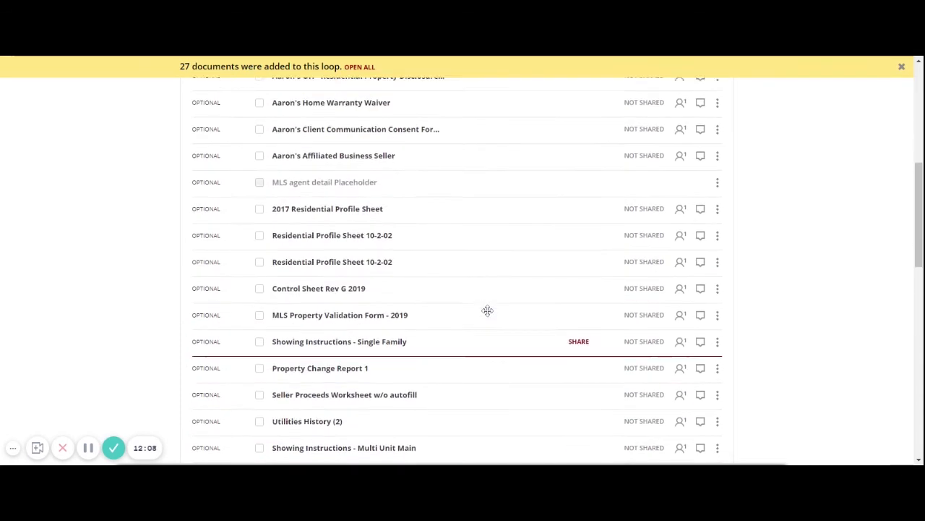
{"action": "scroll", "coordinate": [487, 310], "scroll_direction": "up", "scroll_amount": 2}
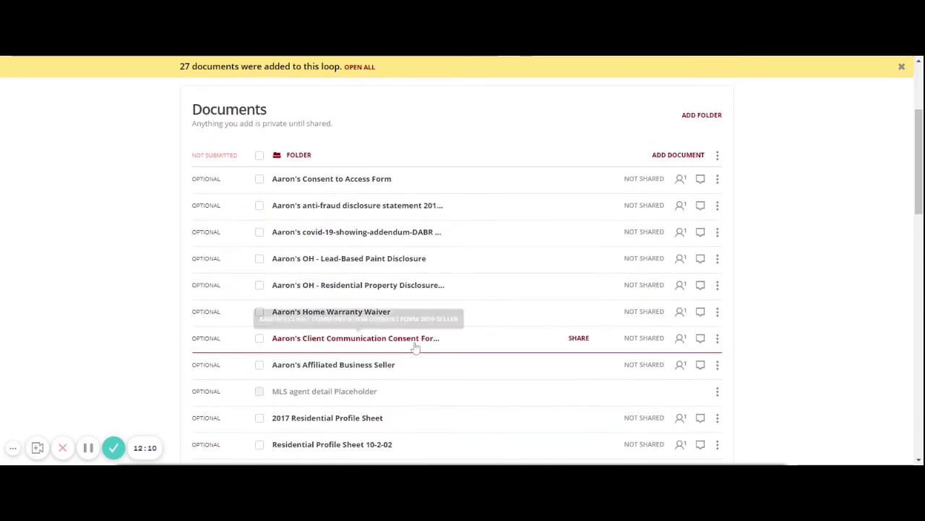
{"action": "scroll", "coordinate": [407, 341], "scroll_direction": "up", "scroll_amount": 2}
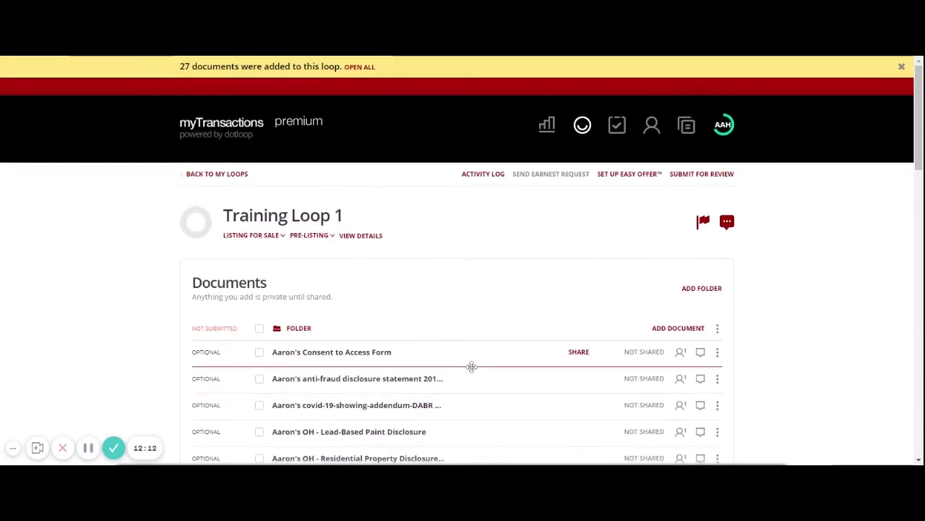
{"action": "scroll", "coordinate": [471, 367], "scroll_direction": "down", "scroll_amount": 2}
{"action": "scroll", "coordinate": [472, 367], "scroll_direction": "down", "scroll_amount": 1}
{"action": "scroll", "coordinate": [470, 366], "scroll_direction": "up", "scroll_amount": 3}
{"action": "left_click", "coordinate": [663, 330]}
{"action": "scroll", "coordinate": [460, 300], "scroll_direction": "down", "scroll_amount": 3}
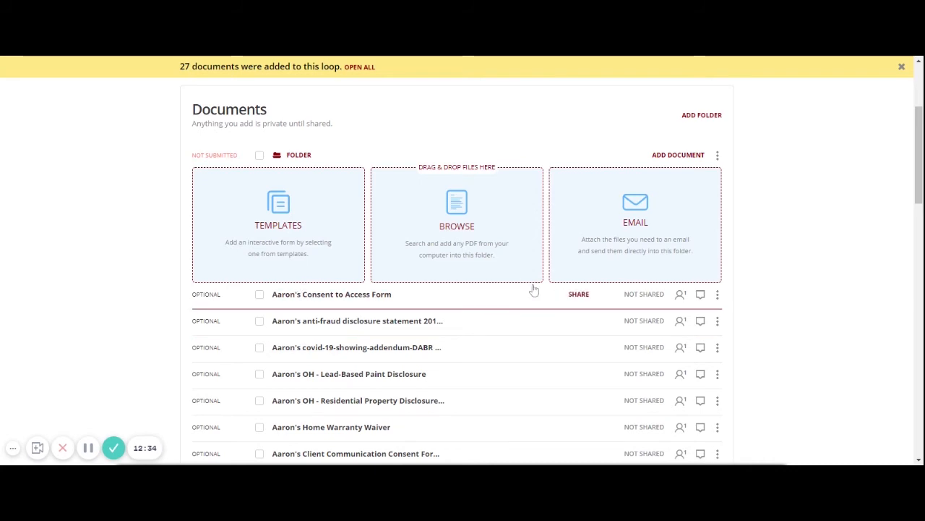
- Copy the folder's upload email address to the clipboard, then collapse the add-document panel
{"action": "left_click", "coordinate": [633, 215]}
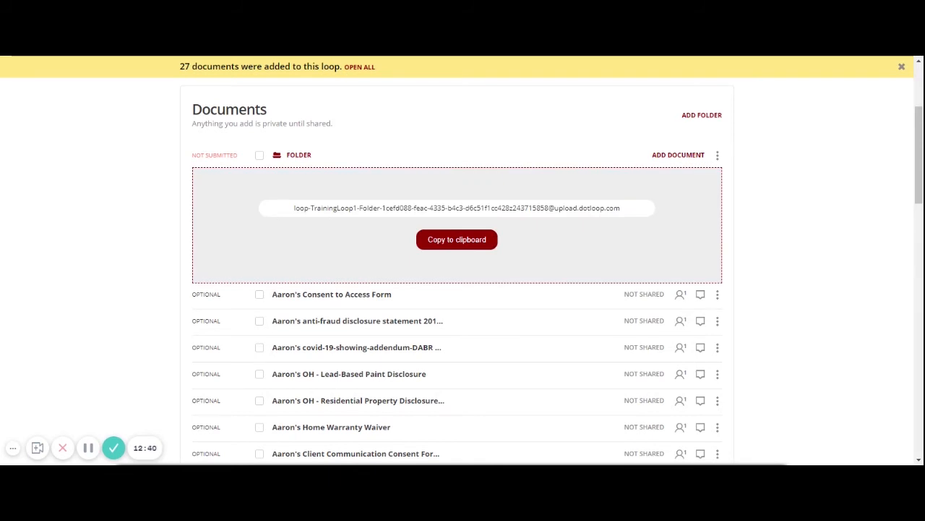
{"action": "left_click", "coordinate": [470, 247]}
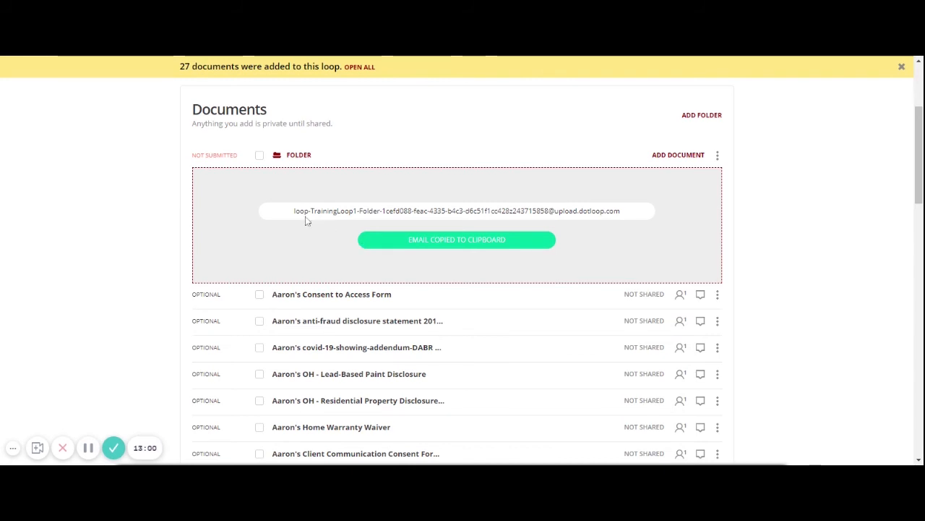
{"action": "left_click_drag", "start_coordinate": [289, 210], "coordinate": [661, 216]}
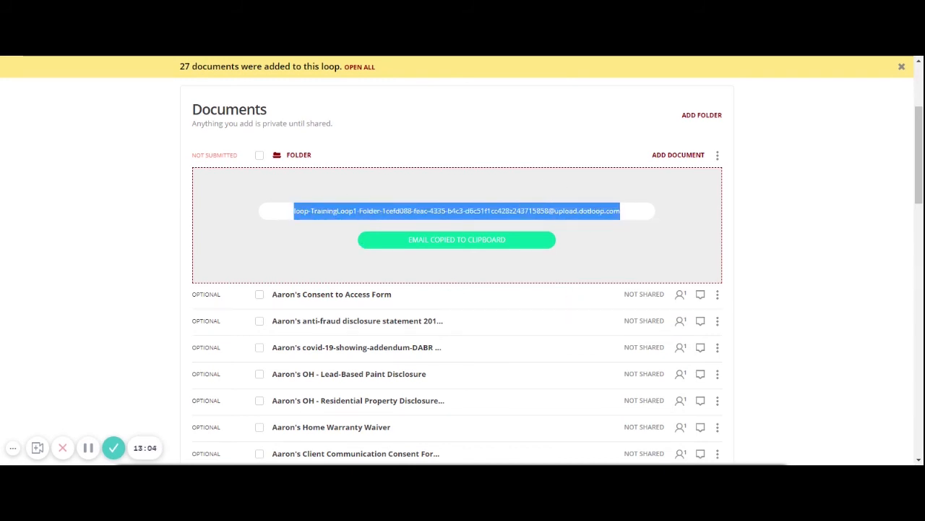
{"action": "scroll", "coordinate": [359, 259], "scroll_direction": "up", "scroll_amount": 2}
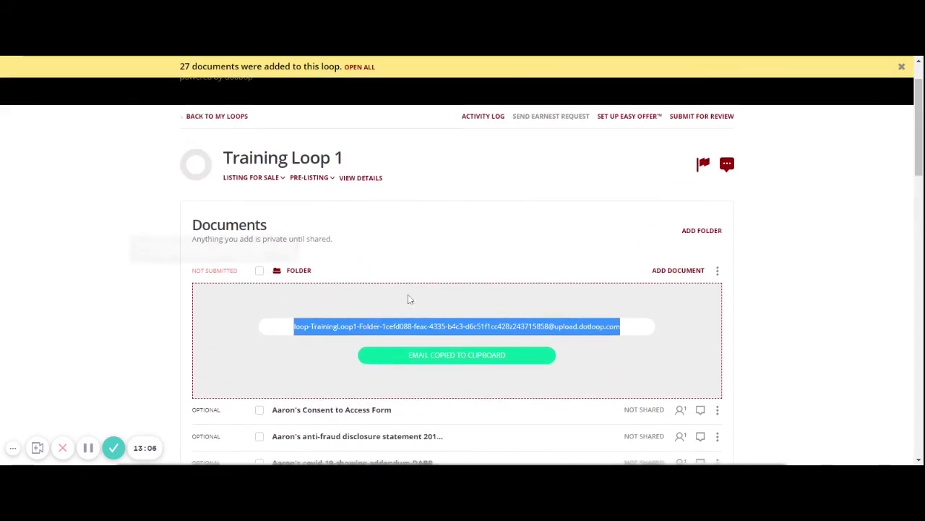
{"action": "left_click", "coordinate": [690, 271]}
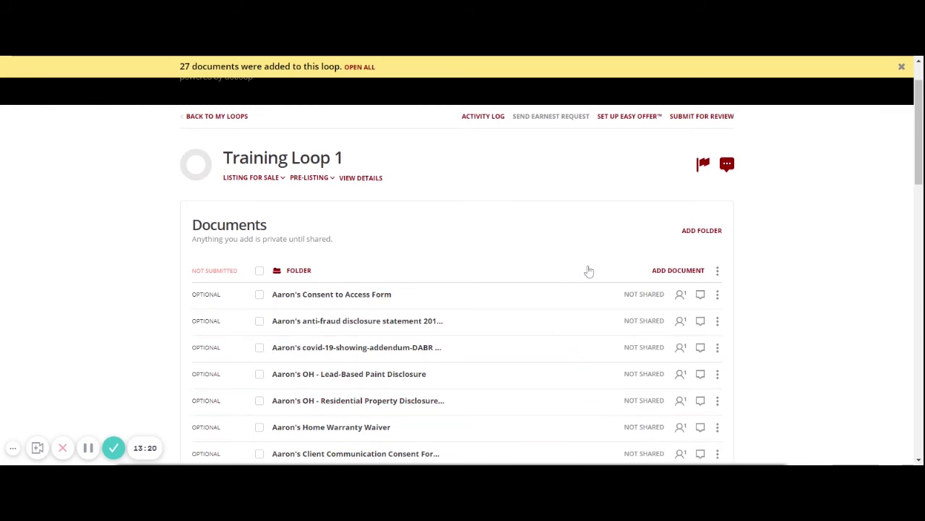
- Open the OH - Consumer Guide to Agency Relationships form from the Documents list
{"action": "left_click", "coordinate": [678, 271]}
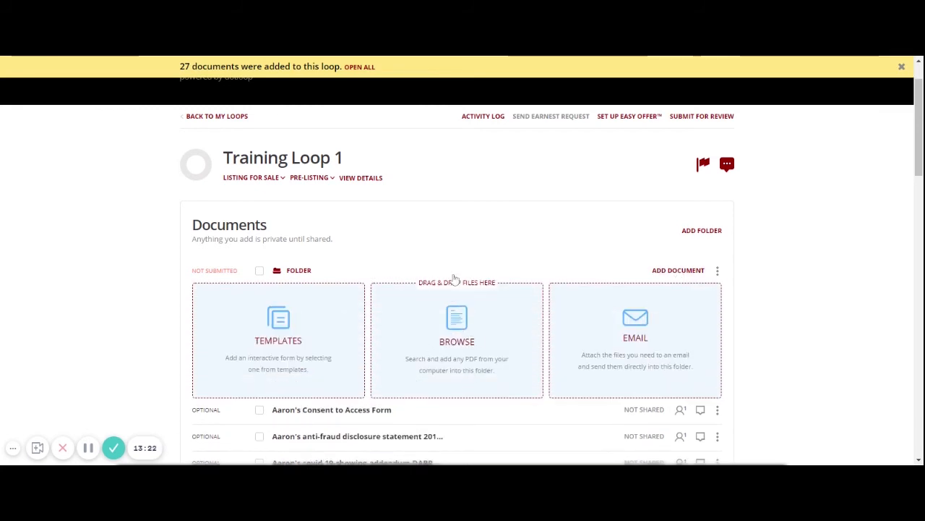
{"action": "left_click", "coordinate": [676, 270]}
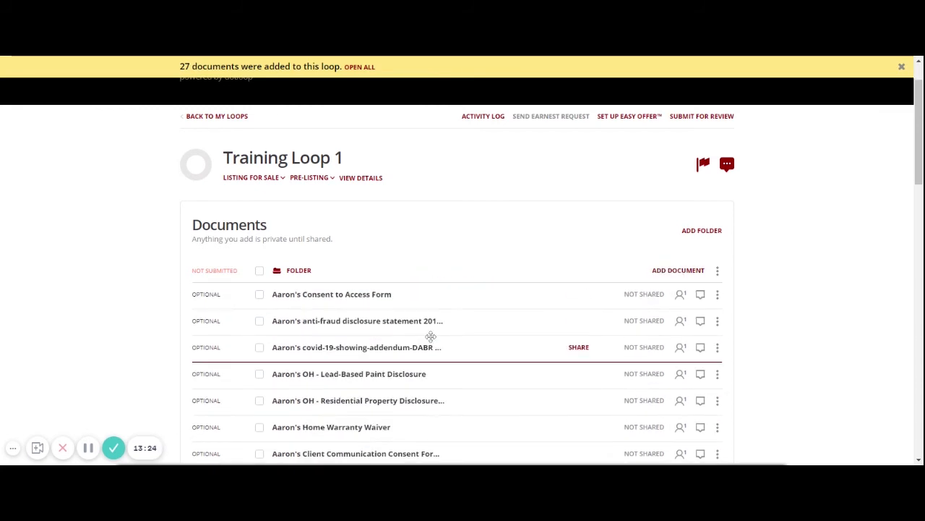
{"action": "scroll", "coordinate": [430, 336], "scroll_direction": "down", "scroll_amount": 3}
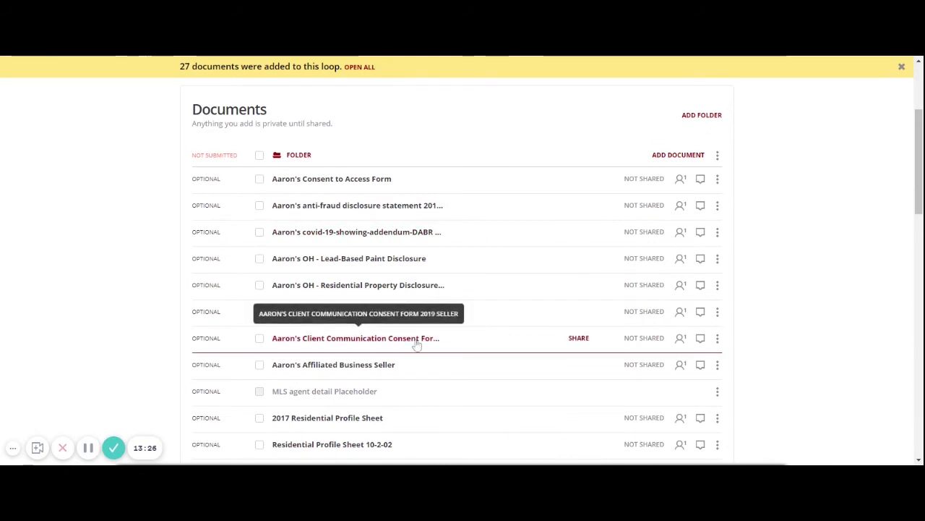
{"action": "scroll", "coordinate": [433, 343], "scroll_direction": "down", "scroll_amount": 2}
{"action": "scroll", "coordinate": [434, 343], "scroll_direction": "up", "scroll_amount": 5}
{"action": "scroll", "coordinate": [434, 342], "scroll_direction": "down", "scroll_amount": 1}
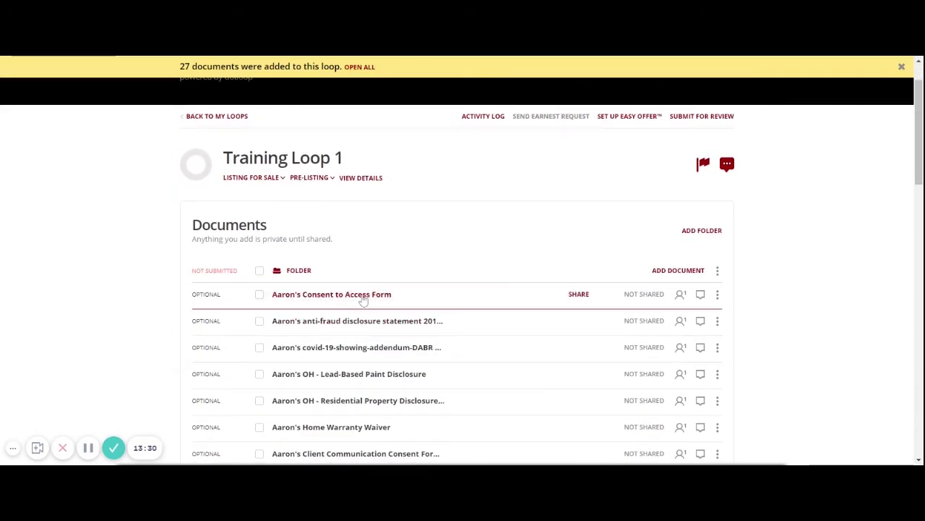
{"action": "scroll", "coordinate": [363, 298], "scroll_direction": "down", "scroll_amount": 3}
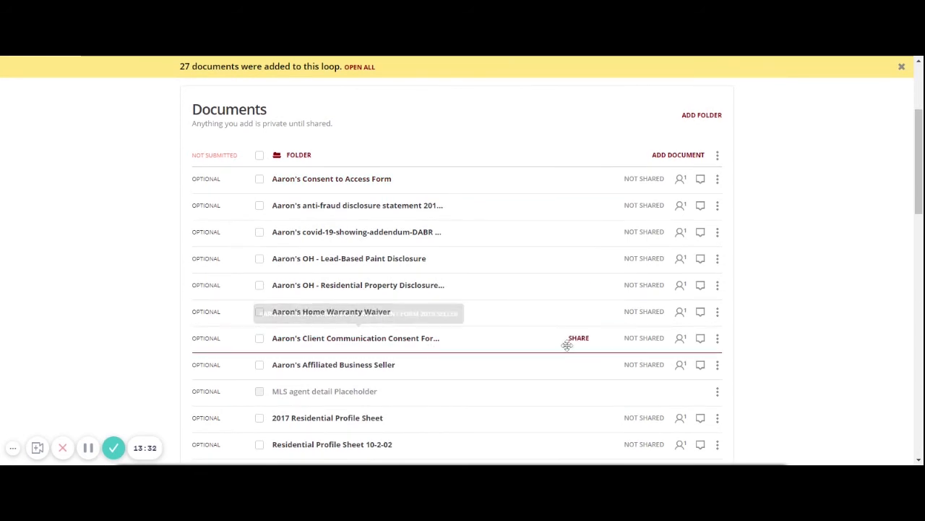
{"action": "scroll", "coordinate": [531, 341], "scroll_direction": "down", "scroll_amount": 5}
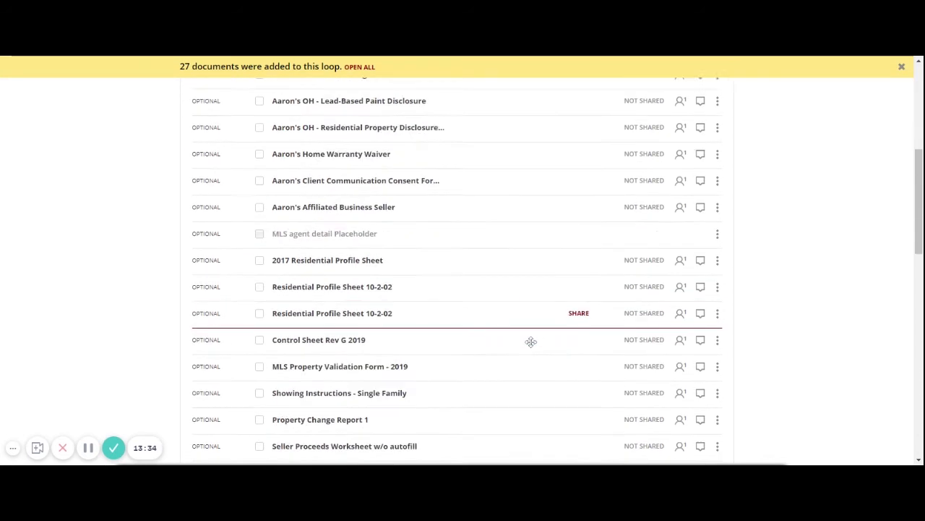
{"action": "scroll", "coordinate": [531, 341], "scroll_direction": "down", "scroll_amount": 8}
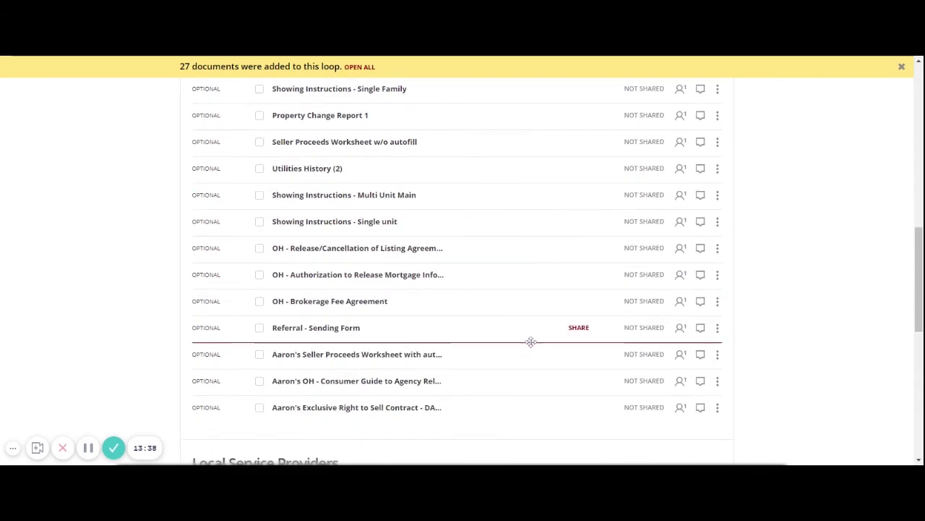
{"action": "left_click", "coordinate": [488, 328]}
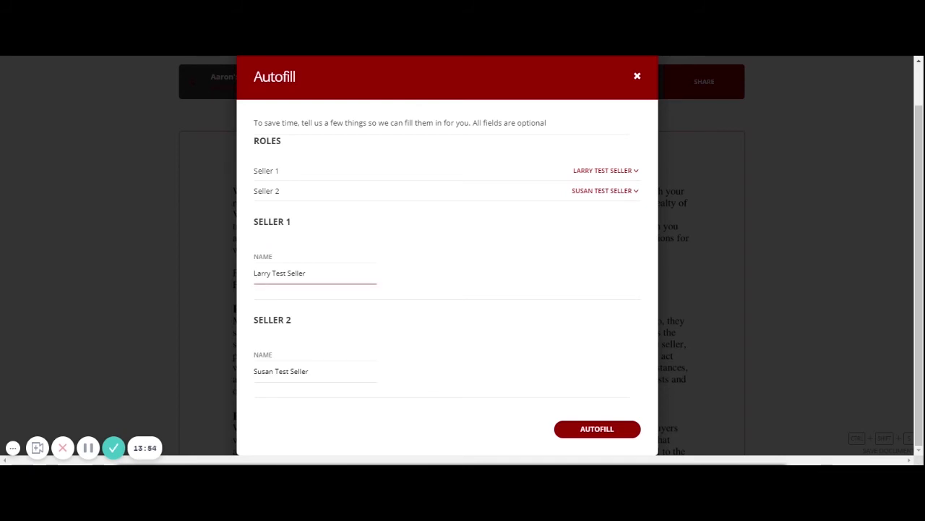
{"action": "left_click", "coordinate": [297, 365]}
{"action": "left_click", "coordinate": [433, 311]}
- Autofill the consumer guide with both sellers' details and view the page 2 signature block
{"action": "left_click", "coordinate": [597, 428]}
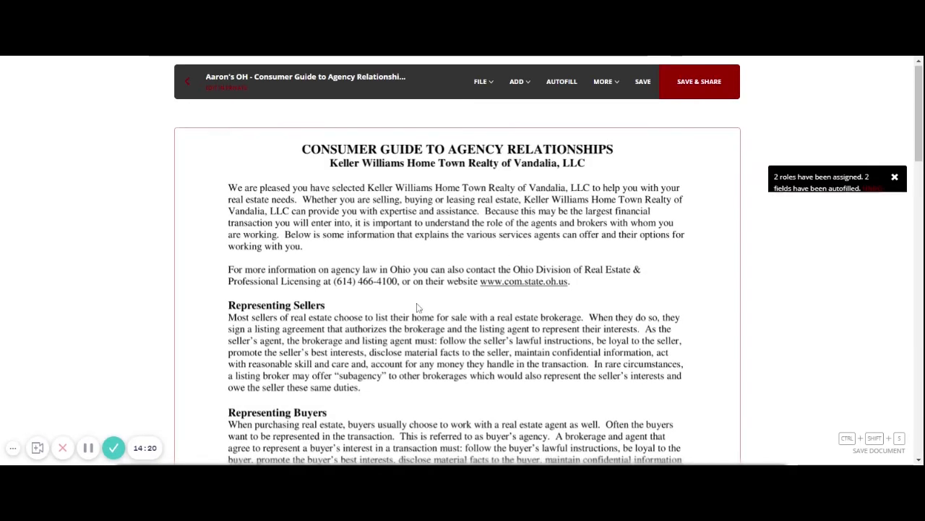
{"action": "scroll", "coordinate": [416, 308], "scroll_direction": "down", "scroll_amount": 8}
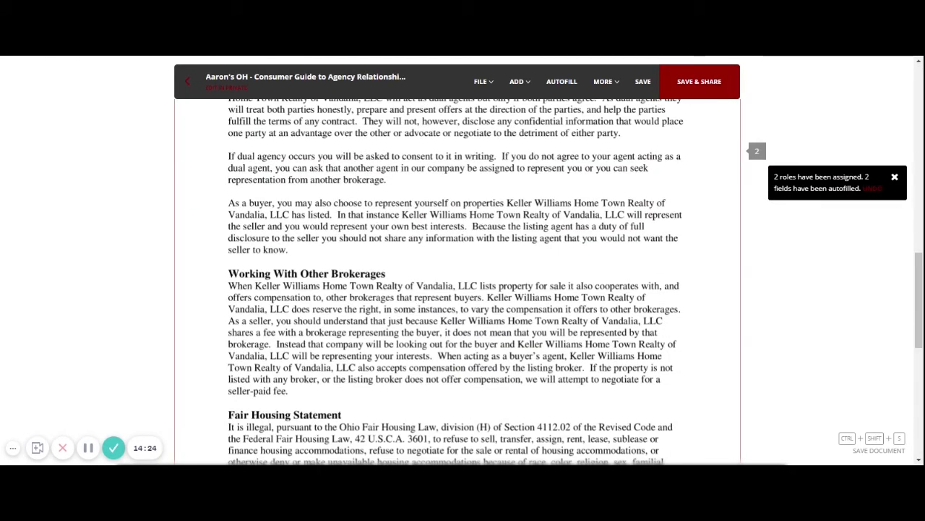
{"action": "scroll", "coordinate": [433, 283], "scroll_direction": "down", "scroll_amount": 5}
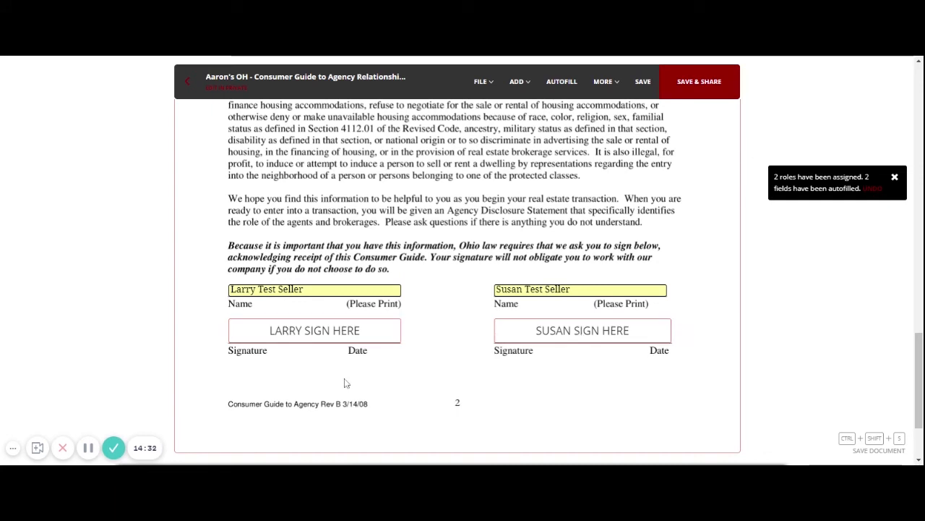
- Check the Assigned To signer on each seller's SIGN HERE field
{"action": "left_click", "coordinate": [314, 335]}
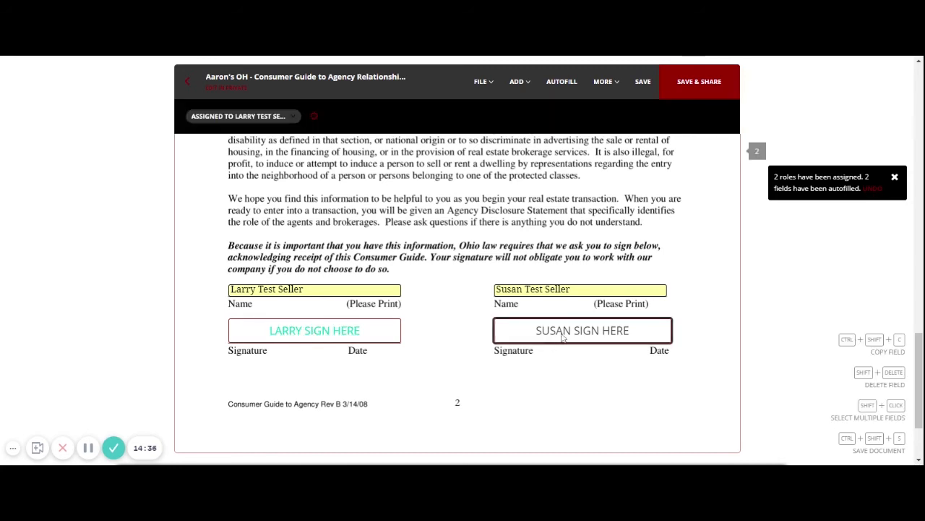
{"action": "left_click", "coordinate": [563, 336]}
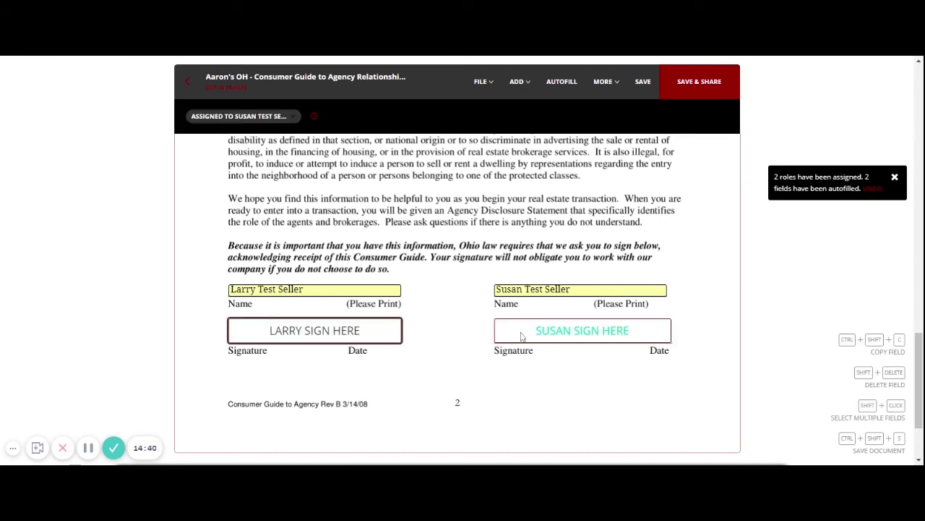
{"action": "left_click", "coordinate": [203, 119]}
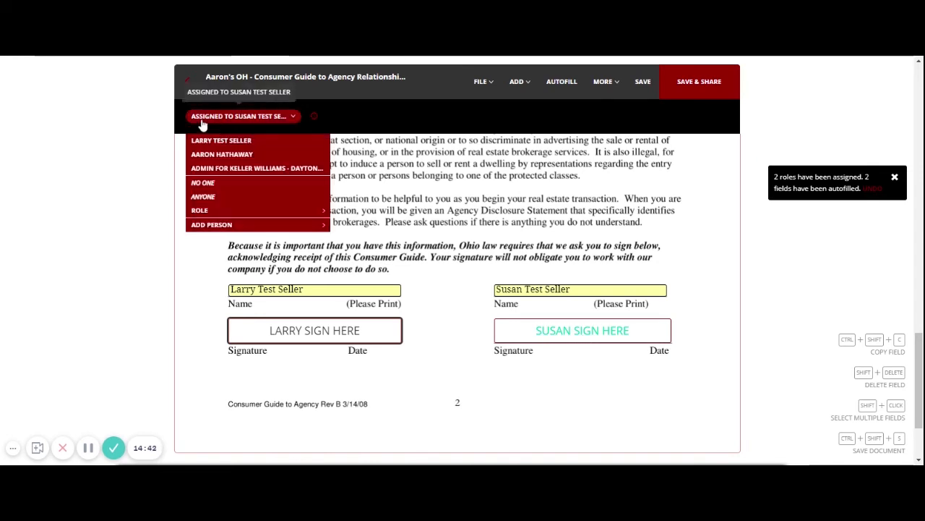
{"action": "left_click", "coordinate": [266, 120]}
{"action": "left_click", "coordinate": [271, 120]}
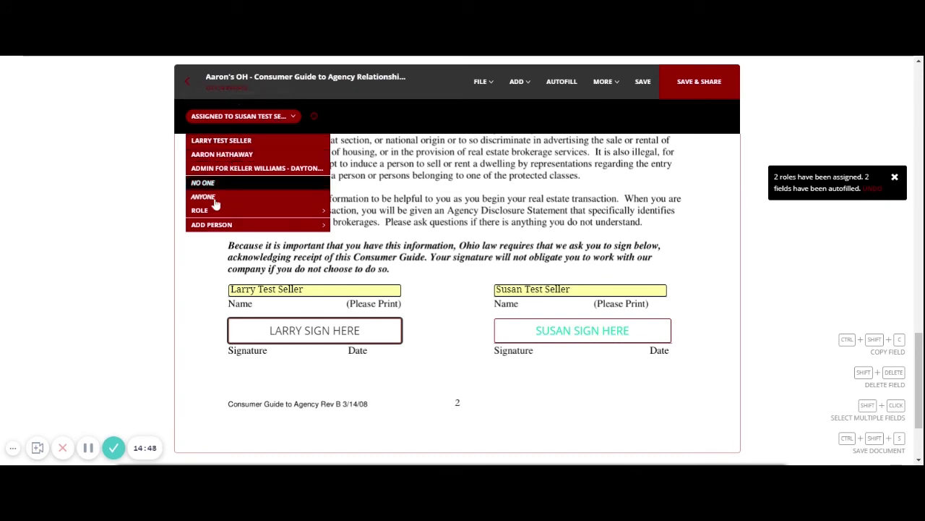
{"action": "mouse_move", "coordinate": [209, 214]}
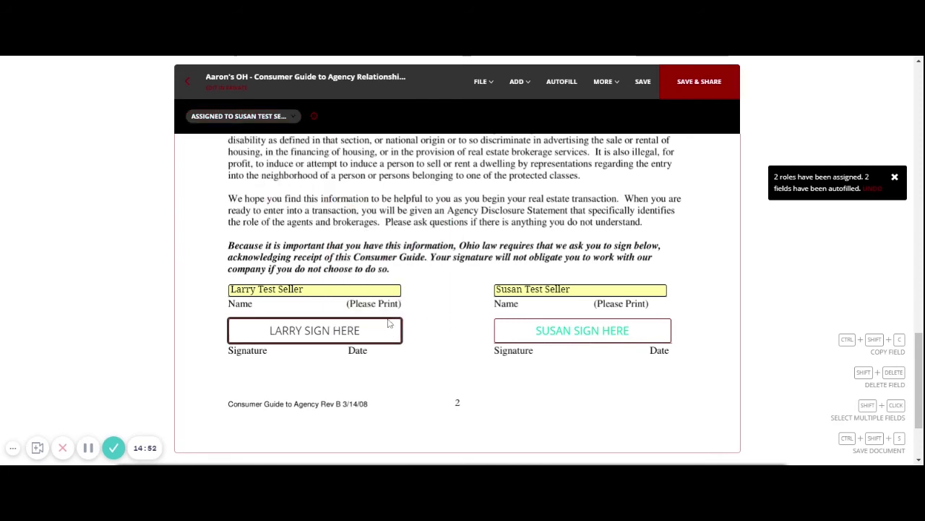
{"action": "left_click", "coordinate": [551, 375]}
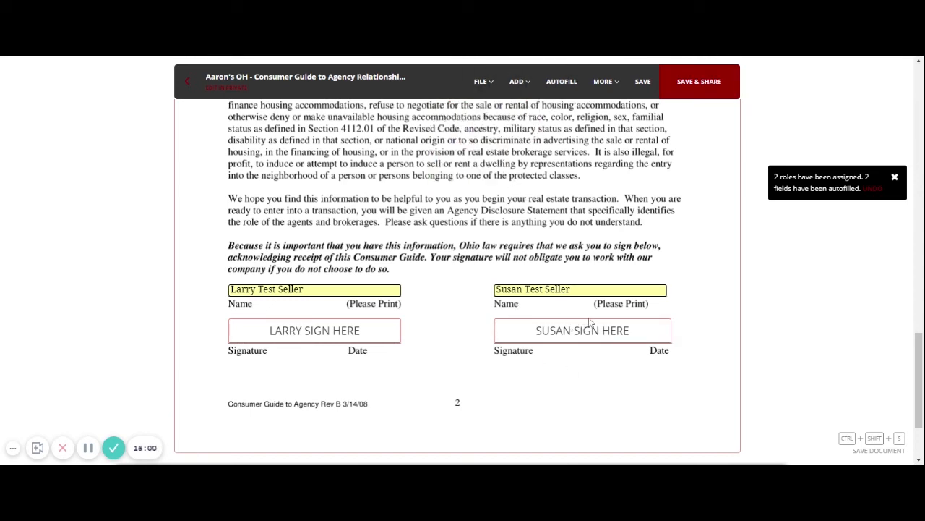
- Return to the top and leave the form, triggering the Save Changes prompt
{"action": "scroll", "coordinate": [585, 331], "scroll_direction": "up", "scroll_amount": 2}
{"action": "scroll", "coordinate": [462, 289], "scroll_direction": "up", "scroll_amount": 10}
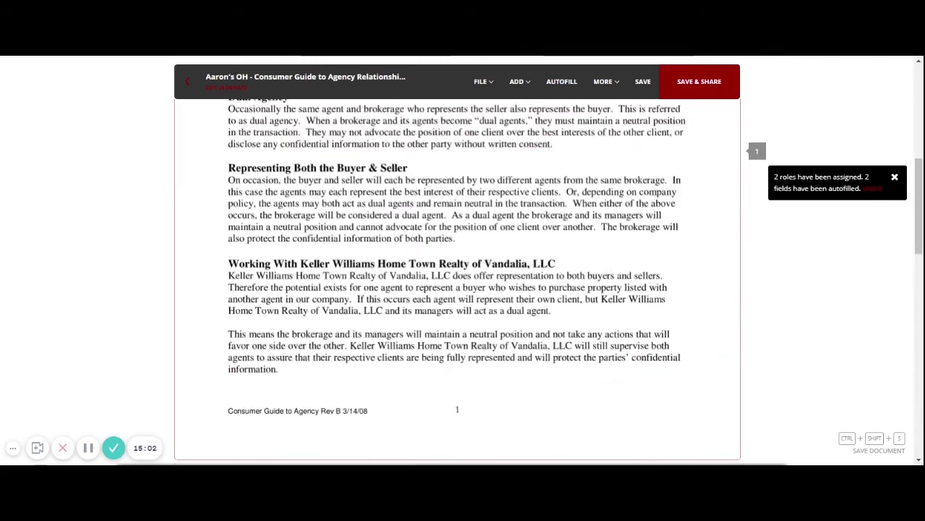
{"action": "left_click", "coordinate": [186, 91]}
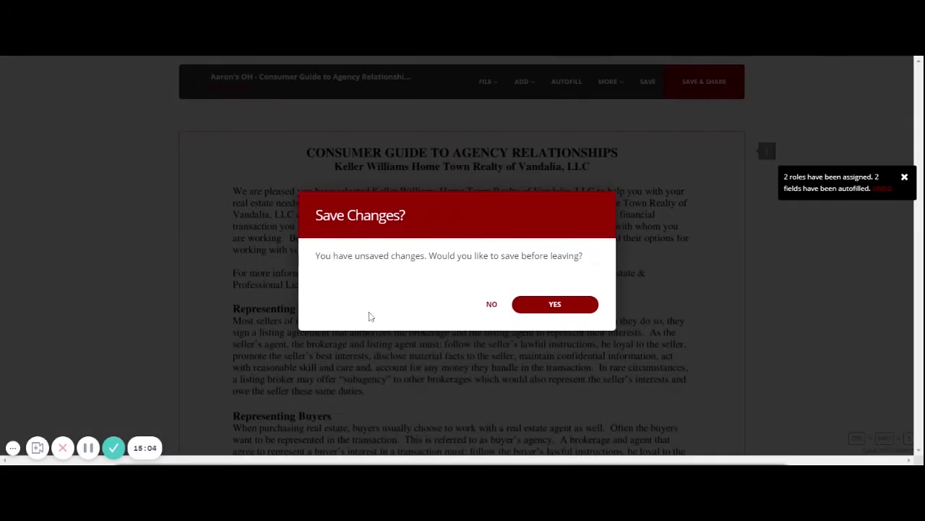
- Discard the consumer guide changes and scroll through Training Loop 1's documents
{"action": "left_click", "coordinate": [491, 304]}
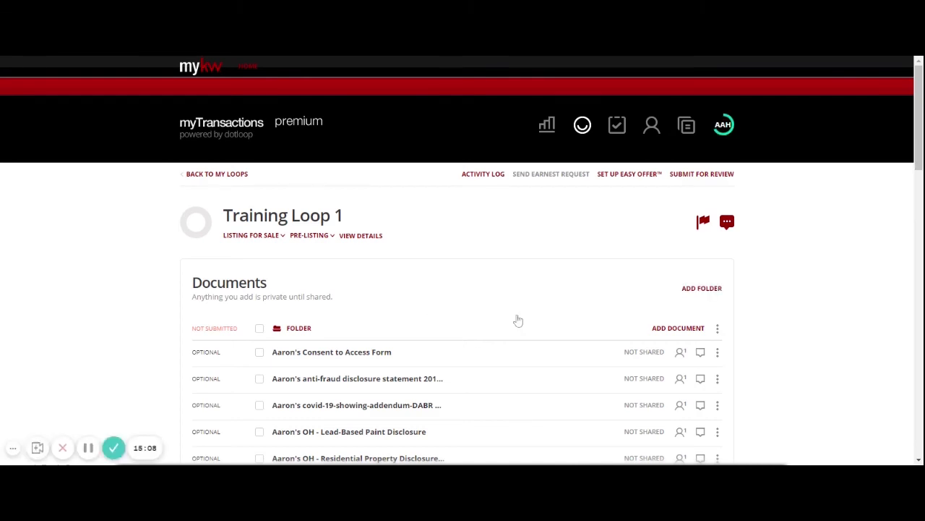
{"action": "scroll", "coordinate": [524, 326], "scroll_direction": "down", "scroll_amount": 4}
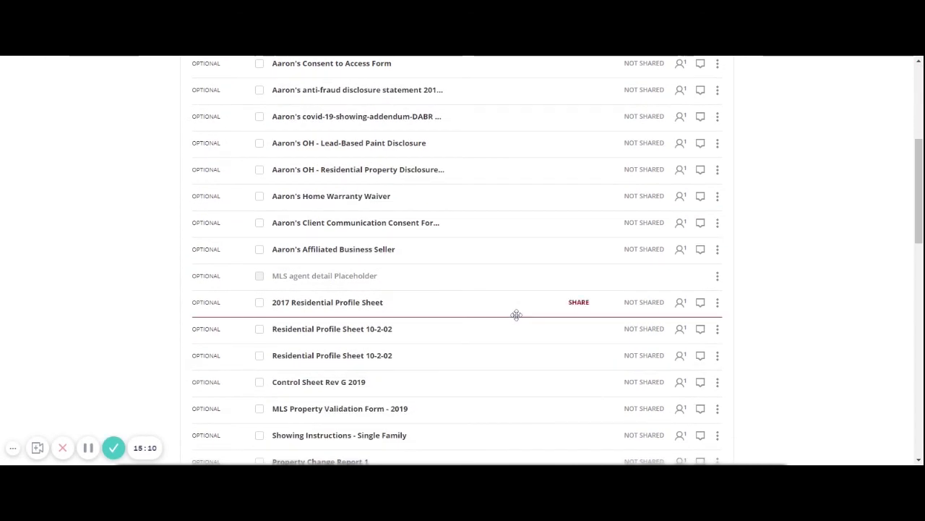
{"action": "scroll", "coordinate": [517, 315], "scroll_direction": "down", "scroll_amount": 3}
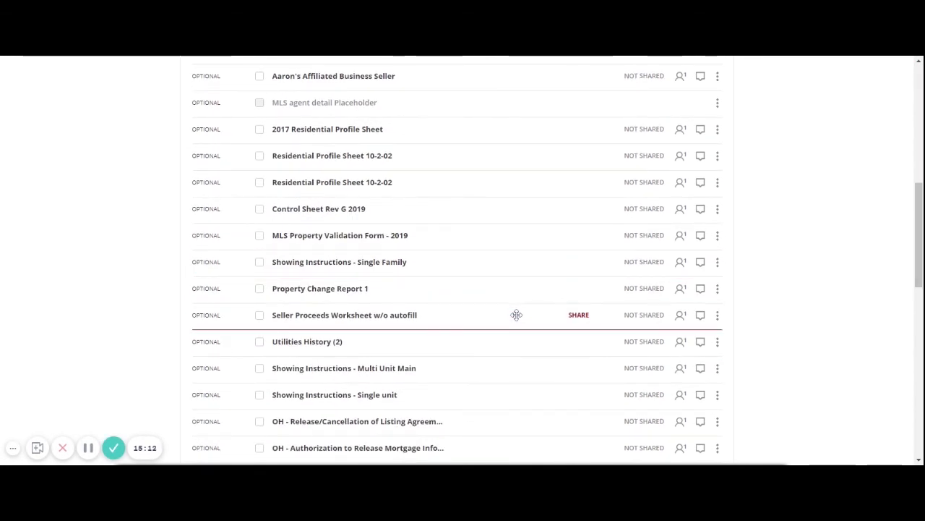
{"action": "scroll", "coordinate": [516, 316], "scroll_direction": "down", "scroll_amount": 3}
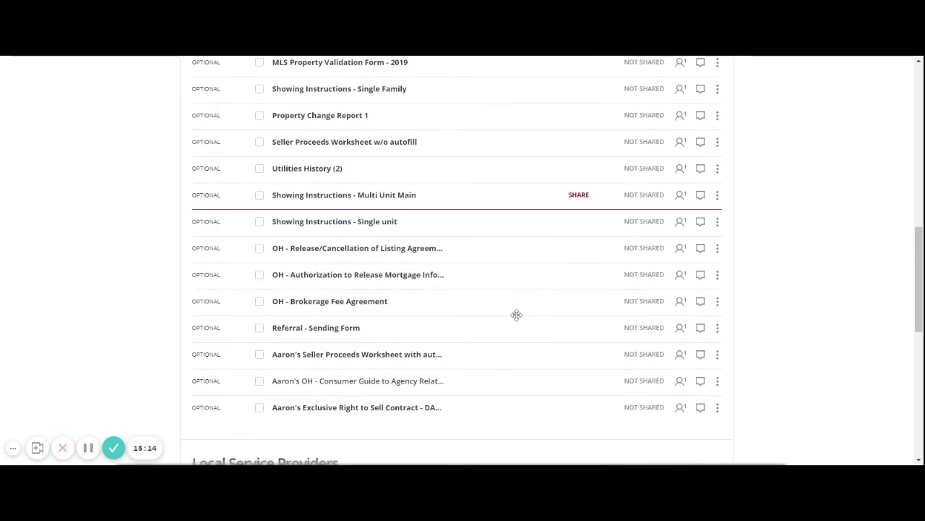
{"action": "scroll", "coordinate": [516, 315], "scroll_direction": "up", "scroll_amount": 10}
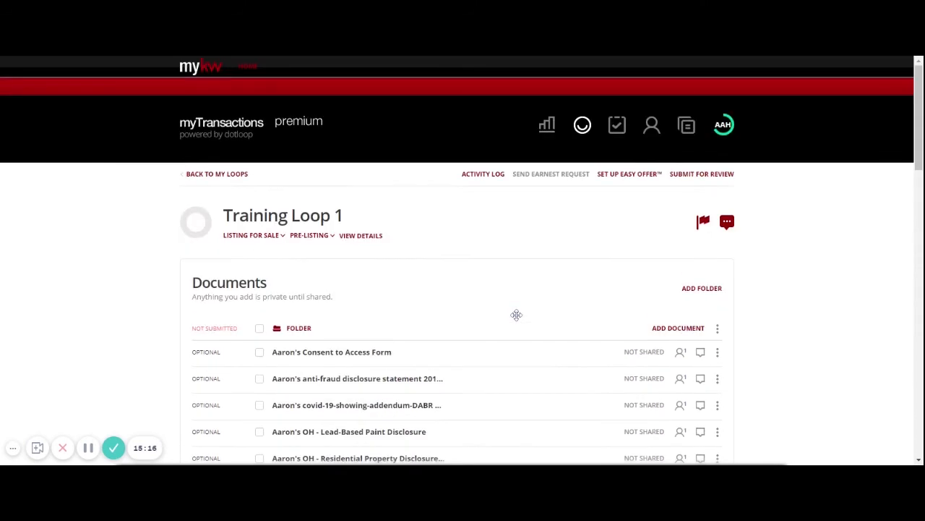
{"action": "scroll", "coordinate": [498, 312], "scroll_direction": "down", "scroll_amount": 4}
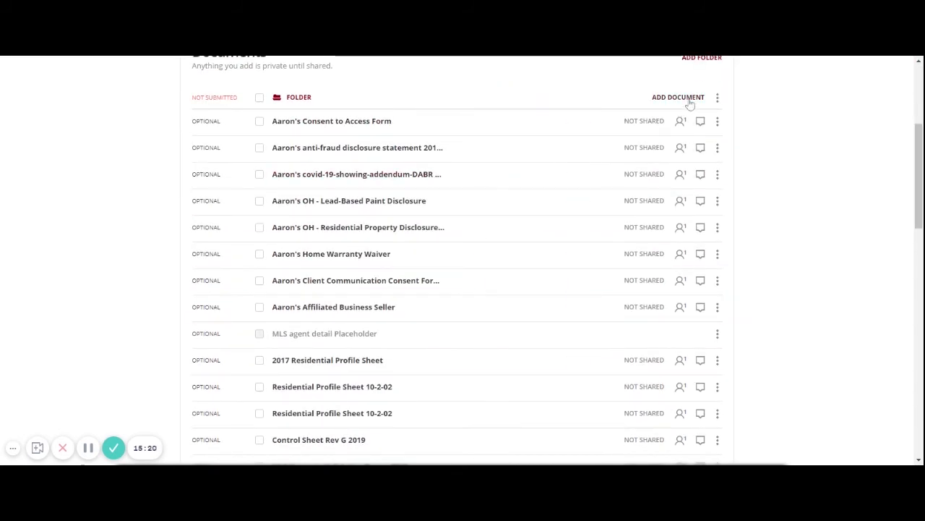
- Import the Contract to Purchase Nov. 2017 Revision w/logo template from the Purchase Packet
{"action": "left_click", "coordinate": [689, 100]}
{"action": "left_click", "coordinate": [279, 160]}
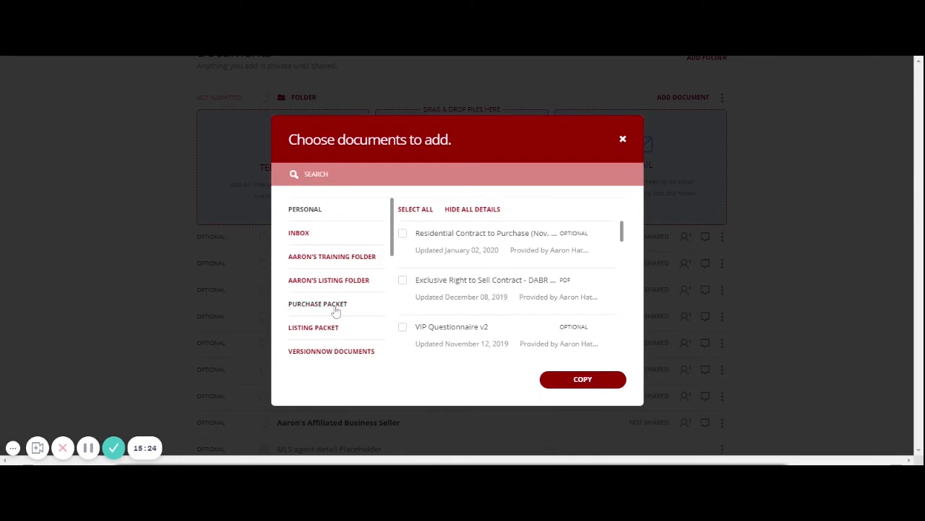
{"action": "left_click", "coordinate": [335, 310]}
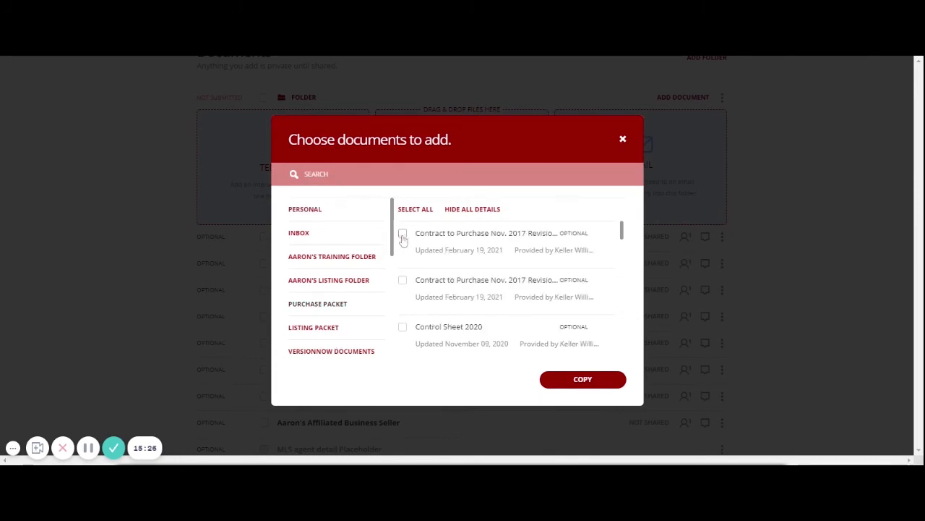
{"action": "left_click", "coordinate": [403, 234]}
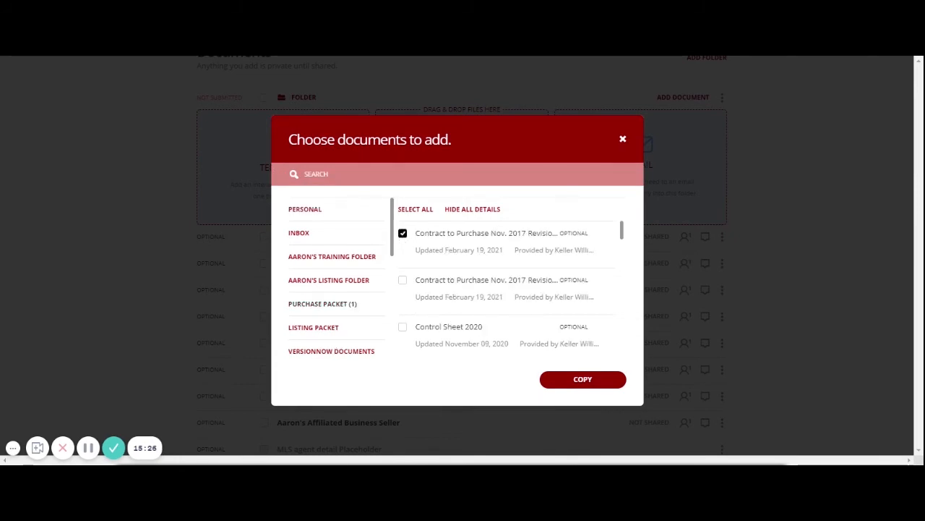
{"action": "left_click", "coordinate": [586, 383]}
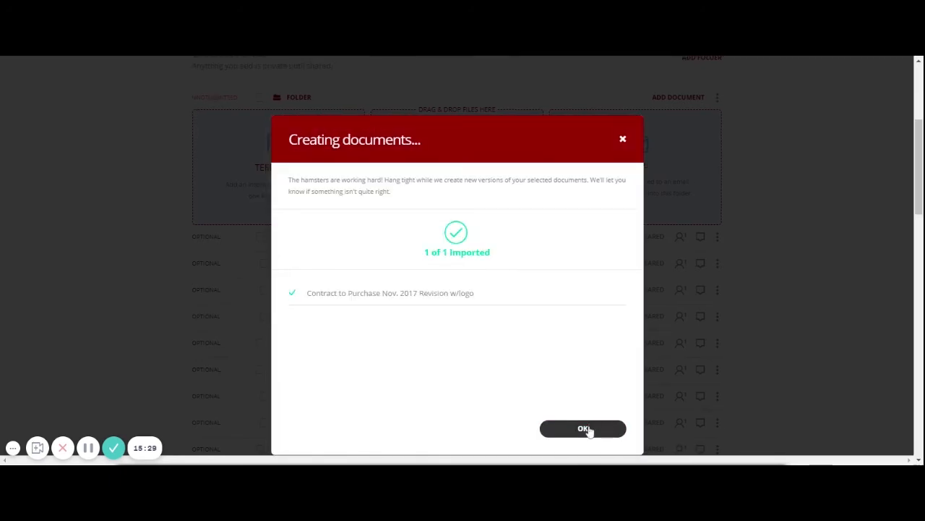
{"action": "left_click", "coordinate": [587, 429]}
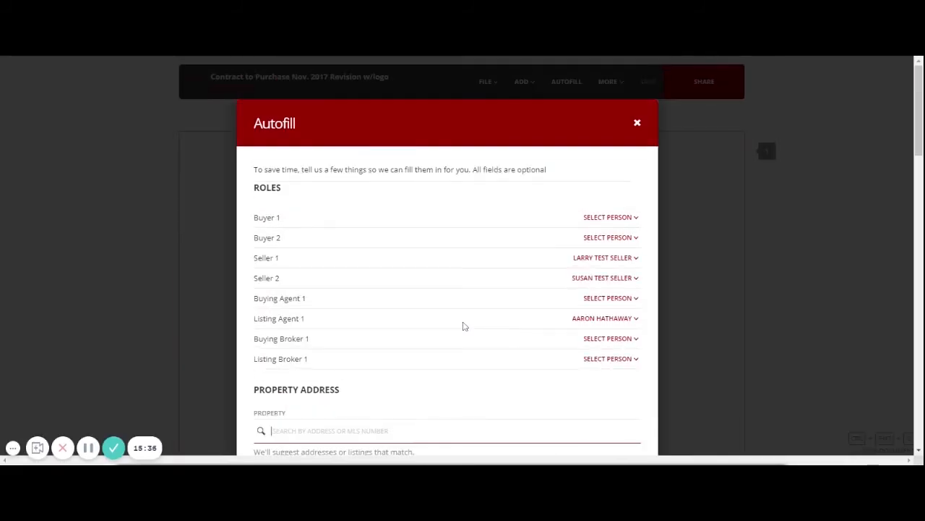
- Add a new person with the buyer's first name and email address as Buyer 1
{"action": "scroll", "coordinate": [443, 337], "scroll_direction": "down", "scroll_amount": 15}
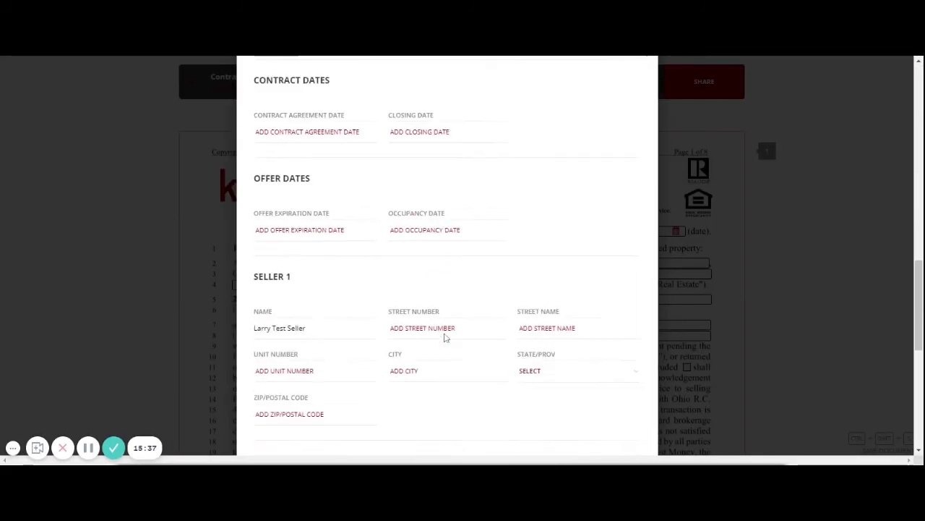
{"action": "scroll", "coordinate": [444, 337], "scroll_direction": "up", "scroll_amount": 15}
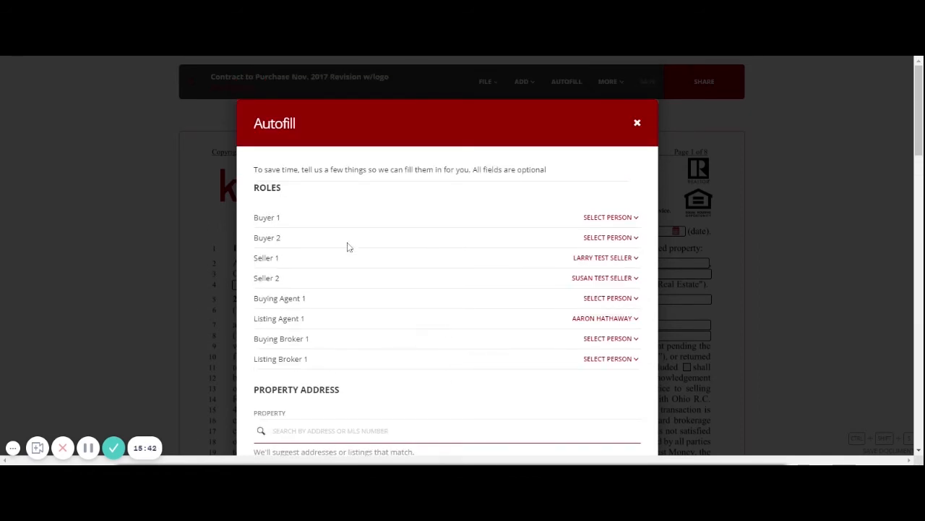
{"action": "left_click", "coordinate": [608, 218]}
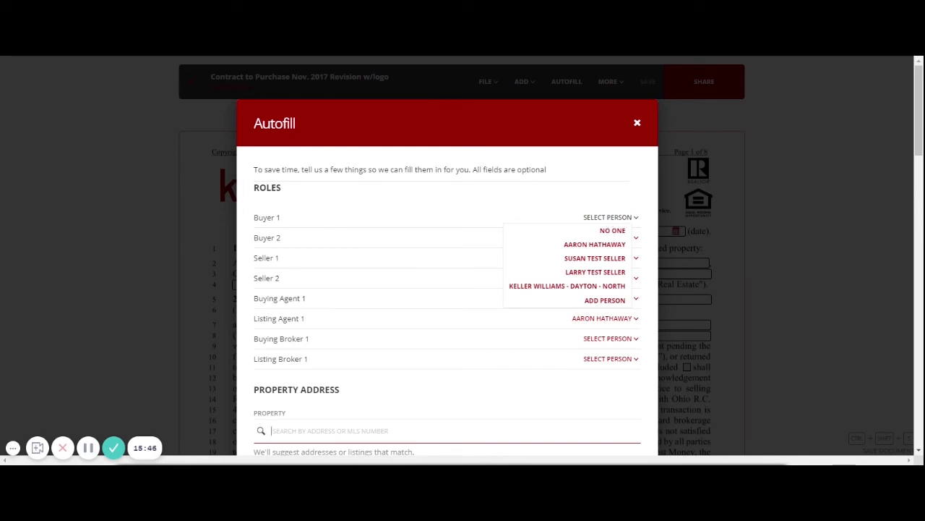
{"action": "left_click", "coordinate": [606, 303]}
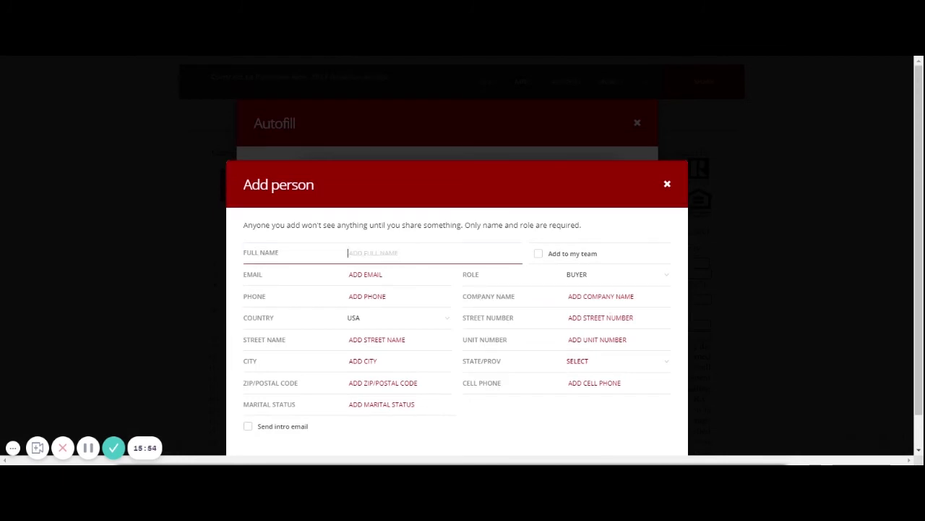
{"action": "type", "text": "John Buyer"}
{"action": "key", "text": "Tab"}
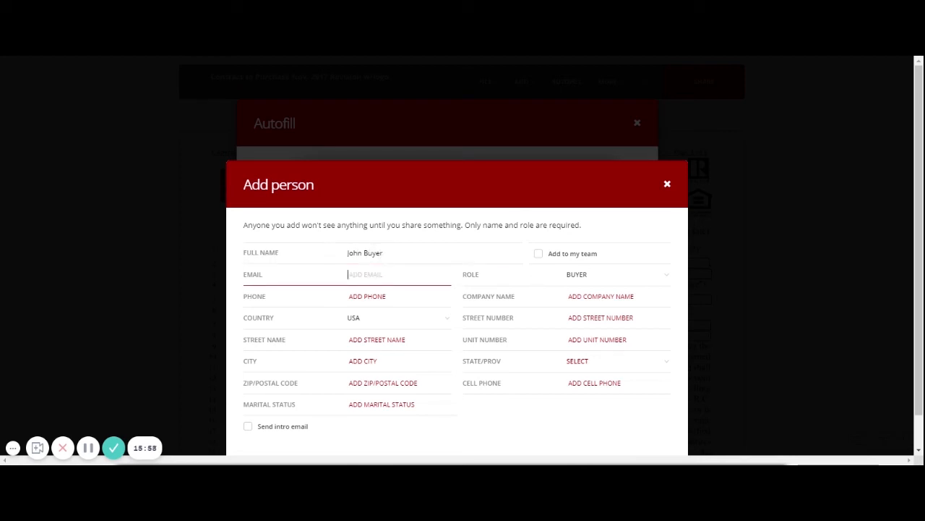
{"action": "type", "text": "john@buyer.com"}
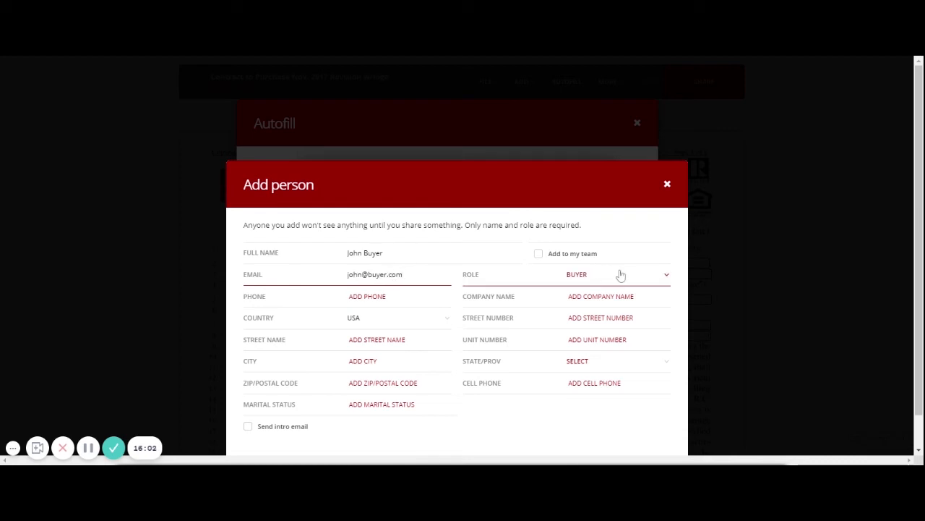
{"action": "scroll", "coordinate": [607, 296], "scroll_direction": "down", "scroll_amount": 1}
{"action": "left_click", "coordinate": [630, 428]}
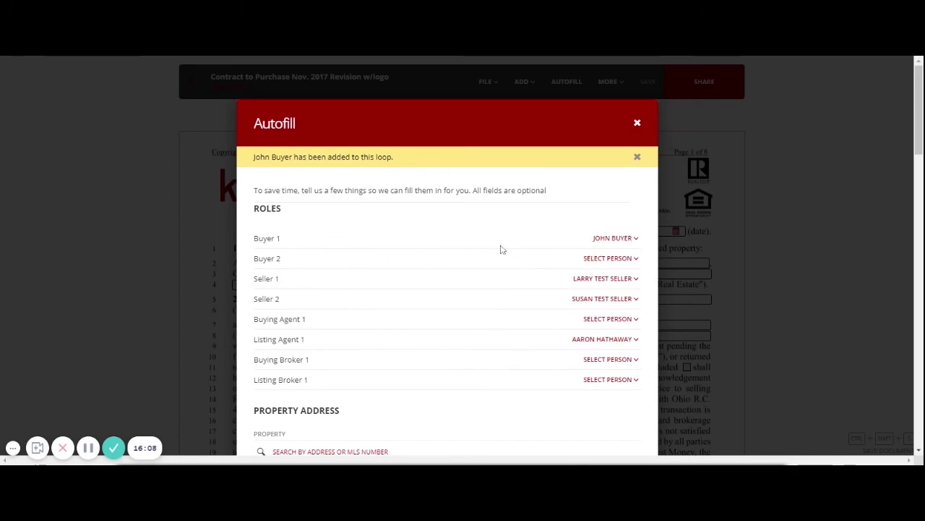
- Add a new agent contact with the agent's name and email address as Buying Agent 1
{"action": "scroll", "coordinate": [501, 249], "scroll_direction": "down", "scroll_amount": 1}
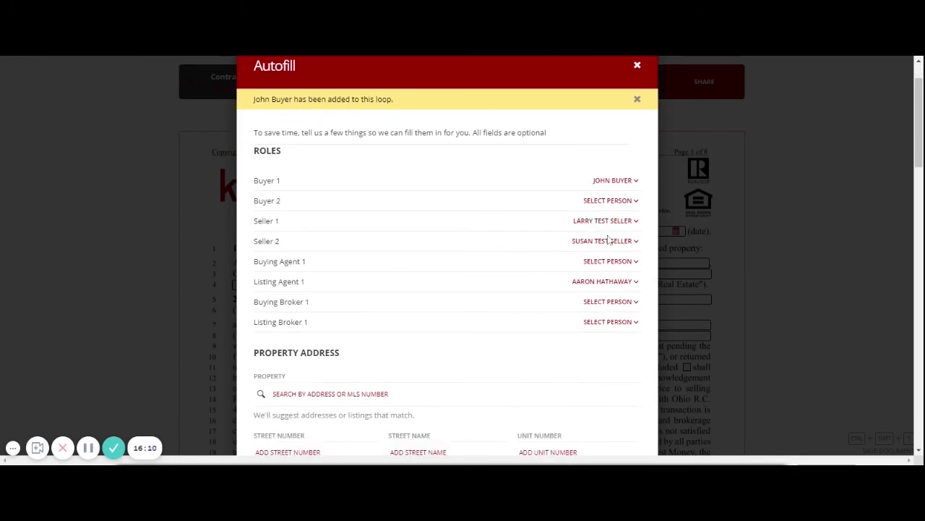
{"action": "left_click", "coordinate": [601, 263]}
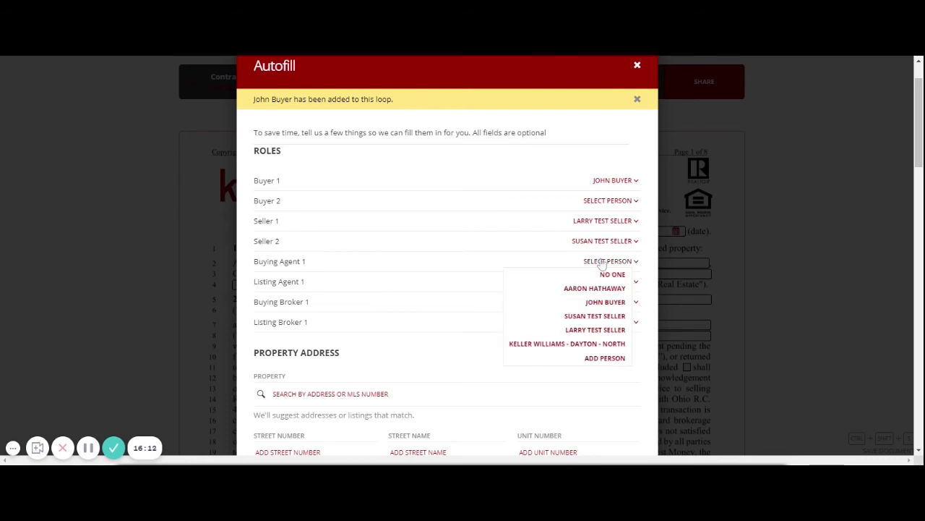
{"action": "left_click", "coordinate": [604, 359]}
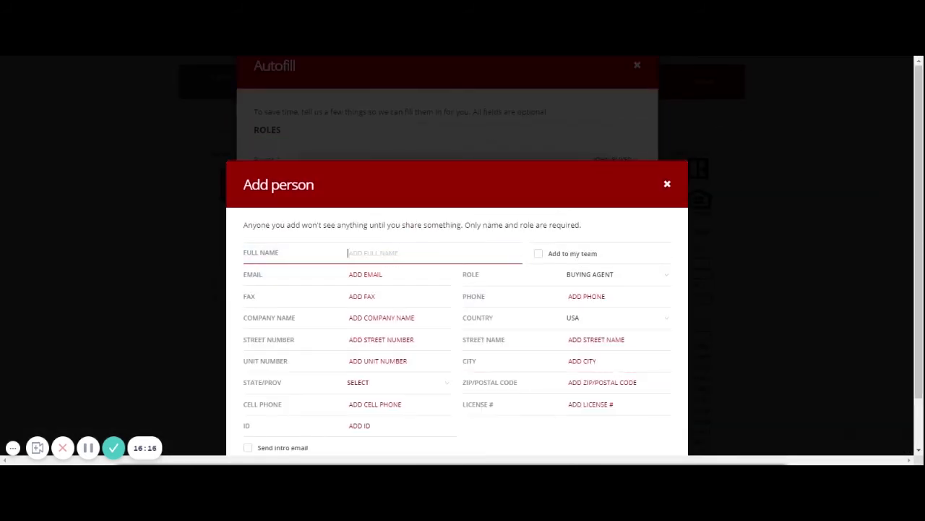
{"action": "type", "text": "L"}
{"action": "type", "text": "A"}
{"action": "key", "text": "Tab"}
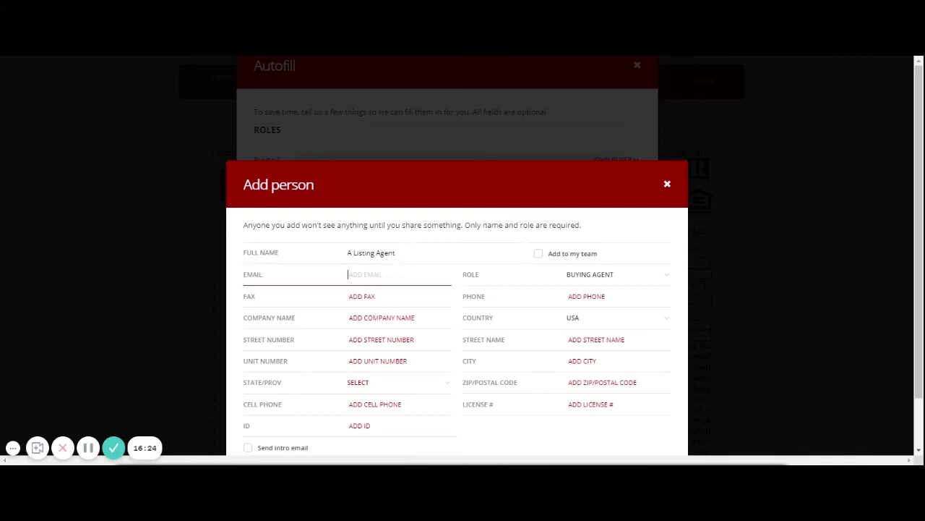
{"action": "type", "text": "a@listing.com"}
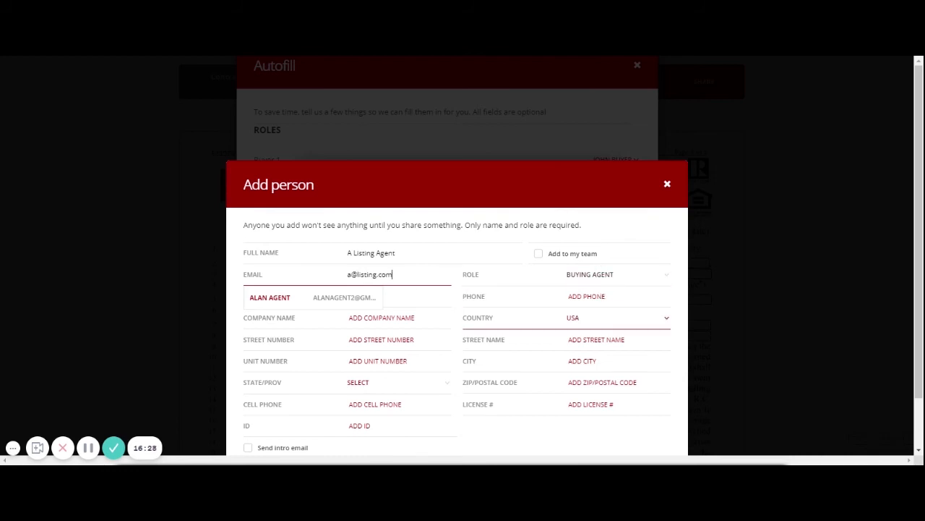
{"action": "scroll", "coordinate": [607, 347], "scroll_direction": "down", "scroll_amount": 2}
{"action": "left_click", "coordinate": [627, 429]}
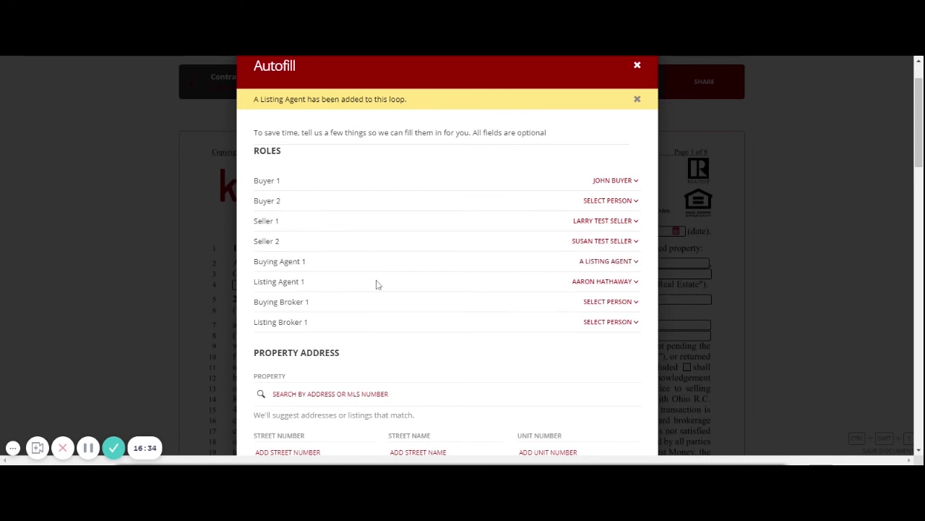
- Clear the previously typed street number and property search text
{"action": "scroll", "coordinate": [526, 315], "scroll_direction": "down", "scroll_amount": 3}
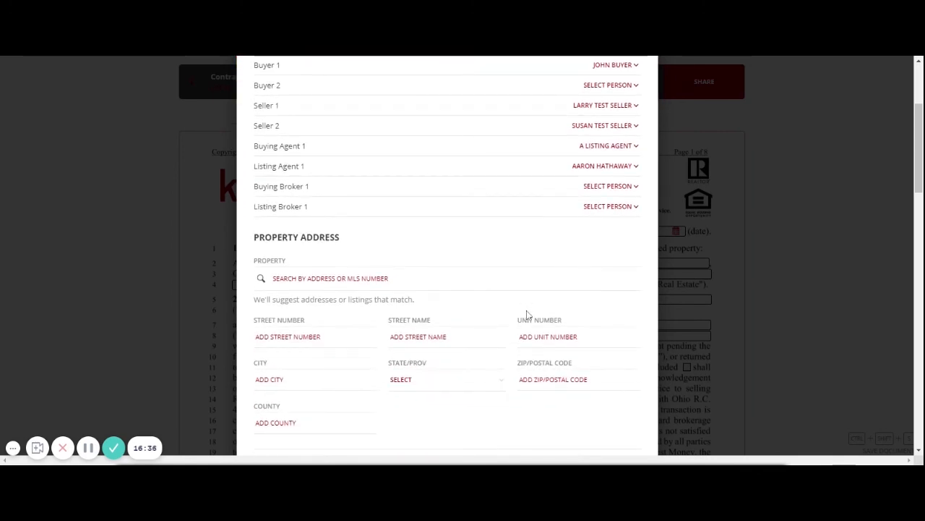
{"action": "scroll", "coordinate": [535, 309], "scroll_direction": "up", "scroll_amount": 1}
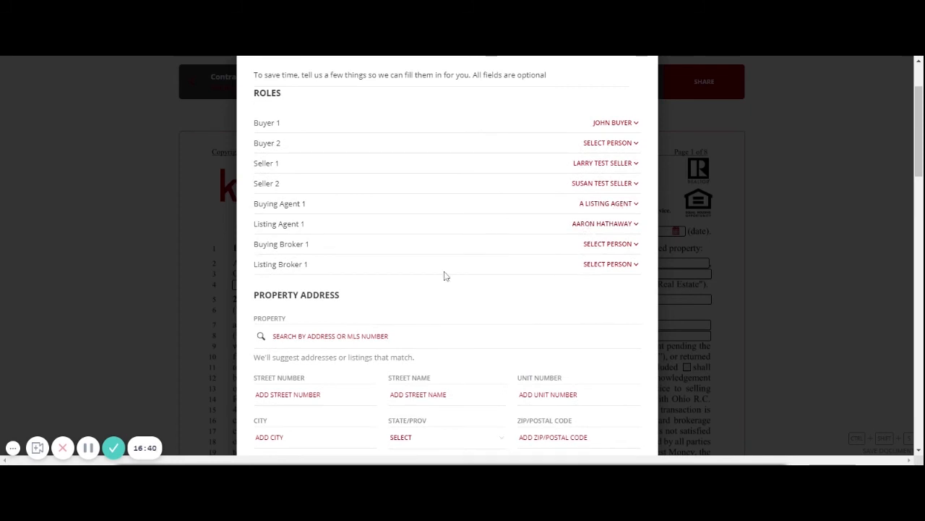
{"action": "scroll", "coordinate": [531, 254], "scroll_direction": "down", "scroll_amount": 4}
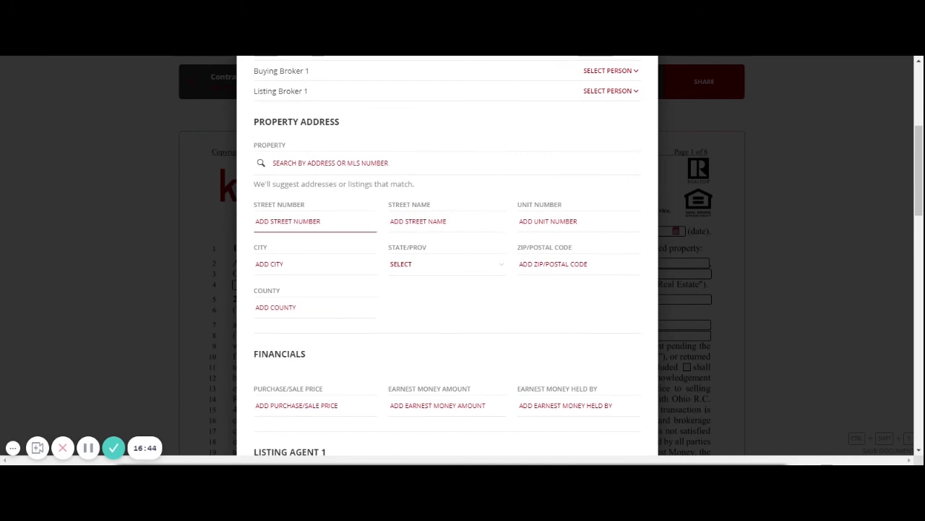
{"action": "left_click", "coordinate": [293, 221]}
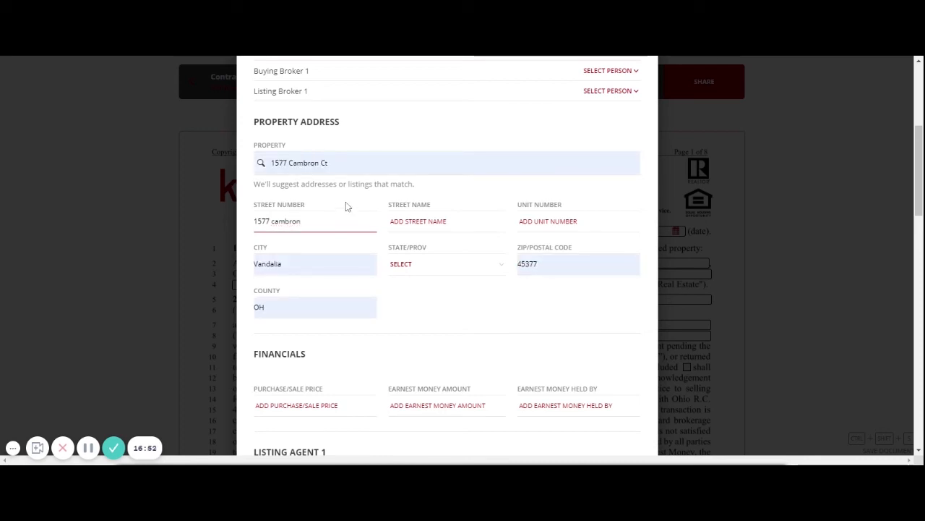
{"action": "left_click_drag", "start_coordinate": [328, 163], "coordinate": [271, 162]}
{"action": "key", "text": "BackSpace"}
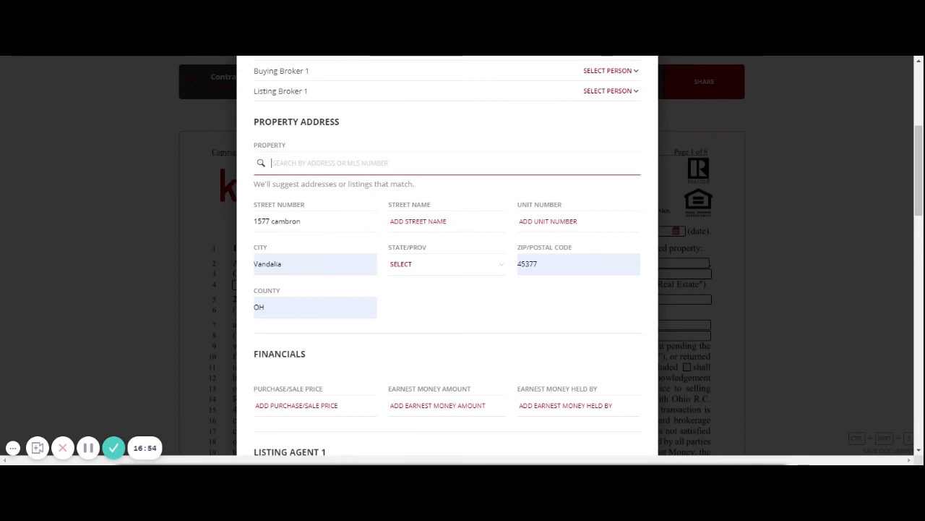
{"action": "left_click_drag", "start_coordinate": [304, 221], "coordinate": [253, 221]}
{"action": "key", "text": "BackSpace"}
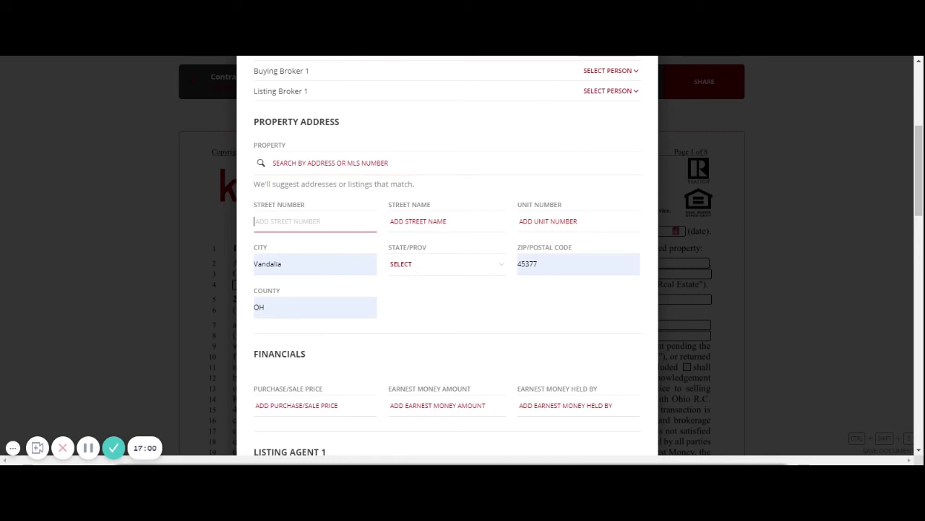
- Search the Property box, pick the first suggested listing and import its street, unit and state
{"action": "scroll", "coordinate": [470, 217], "scroll_direction": "down", "scroll_amount": 2}
{"action": "scroll", "coordinate": [533, 149], "scroll_direction": "up", "scroll_amount": 2}
{"action": "left_click", "coordinate": [481, 161]}
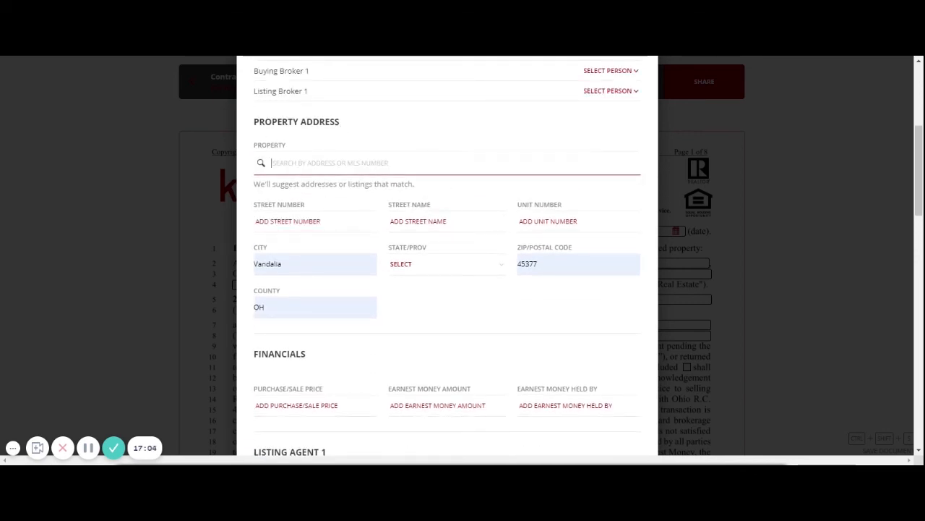
{"action": "type", "text": "123"}
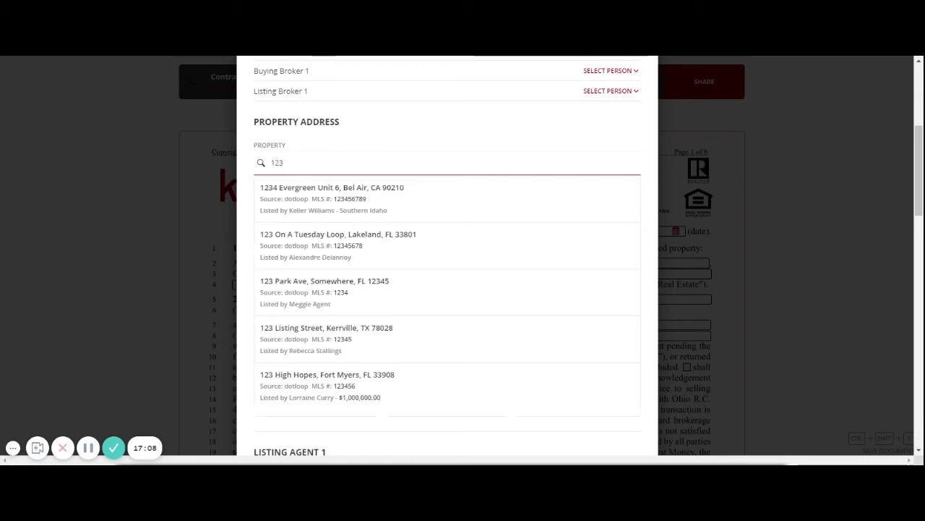
{"action": "left_click", "coordinate": [405, 200]}
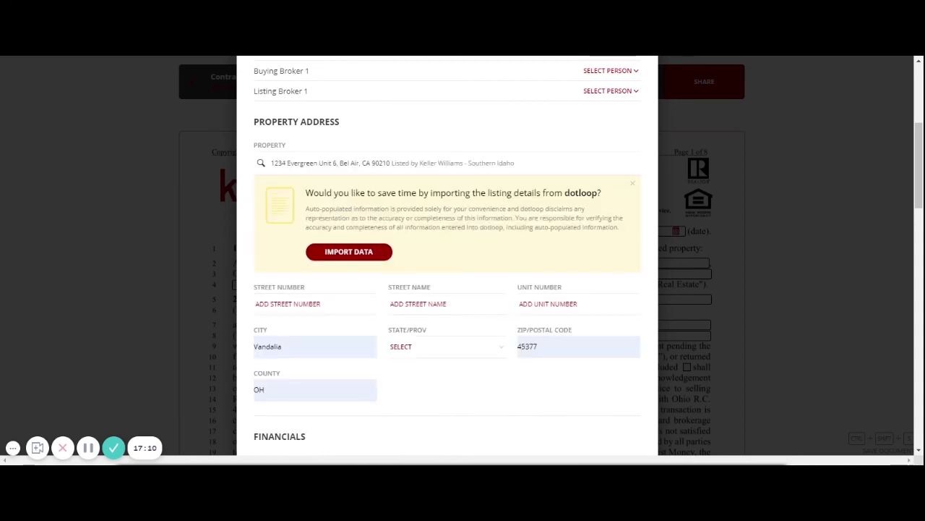
{"action": "left_click", "coordinate": [634, 186]}
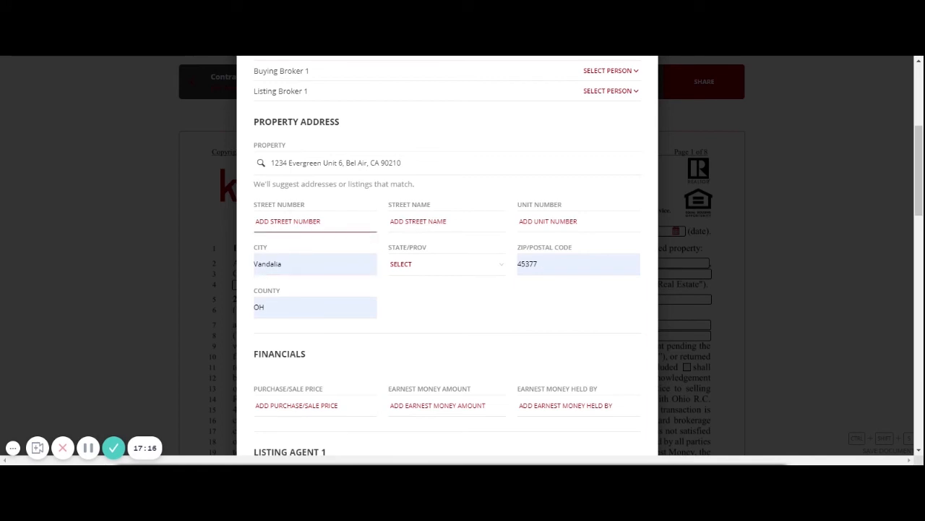
{"action": "left_click", "coordinate": [289, 222]}
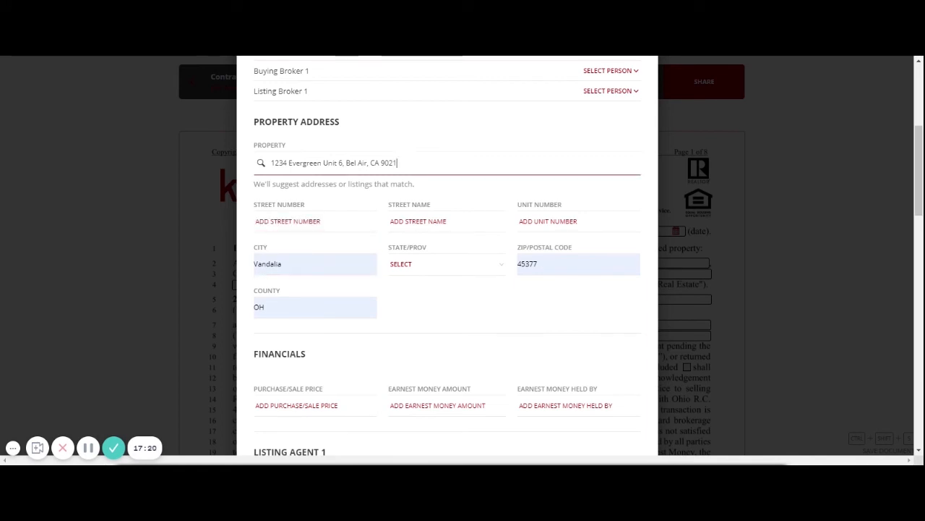
{"action": "type", "text": "0"}
{"action": "left_click", "coordinate": [347, 188]}
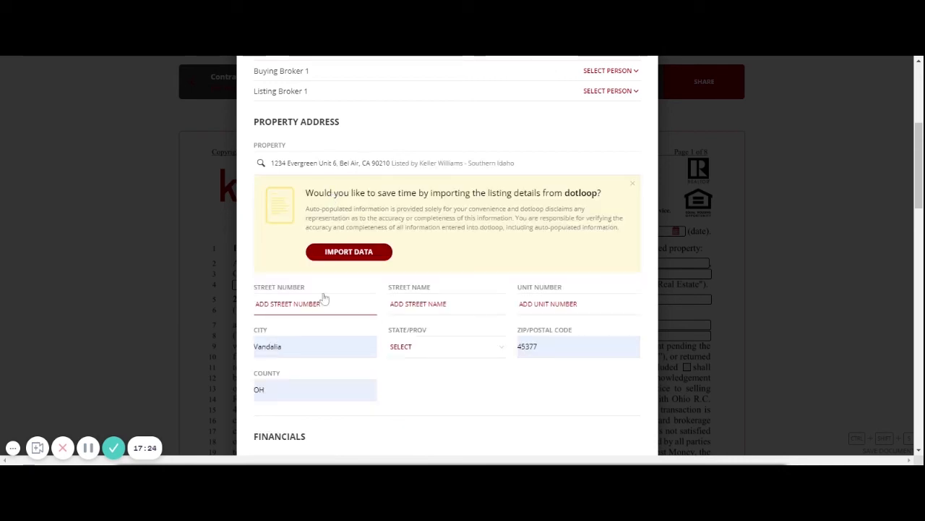
{"action": "left_click", "coordinate": [349, 252]}
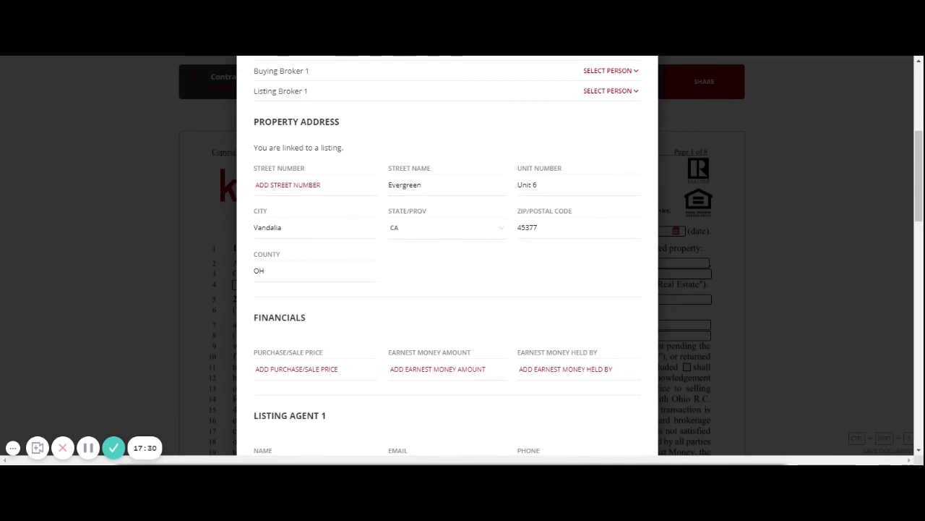
- Delete the listing agent's company name from the Autofill form
{"action": "scroll", "coordinate": [326, 275], "scroll_direction": "down", "scroll_amount": 3}
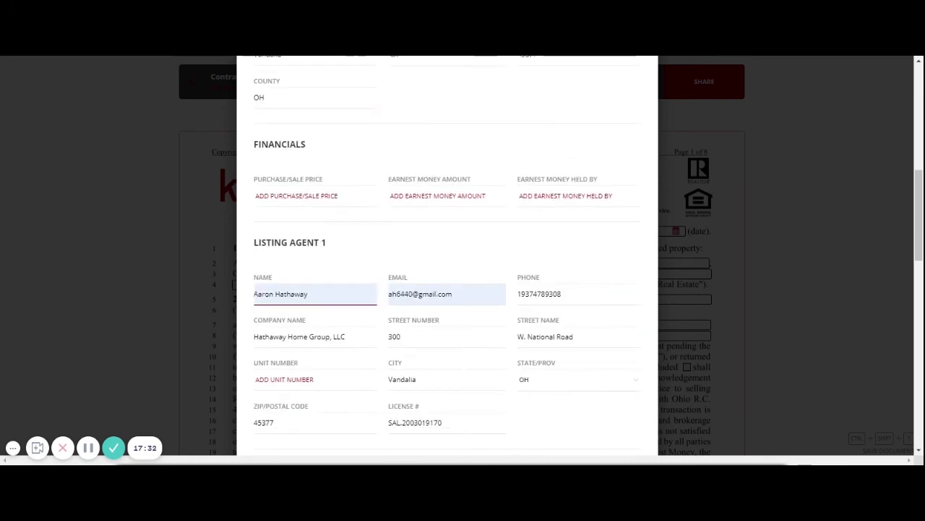
{"action": "scroll", "coordinate": [366, 284], "scroll_direction": "up", "scroll_amount": 5}
{"action": "scroll", "coordinate": [367, 285], "scroll_direction": "down", "scroll_amount": 4}
{"action": "scroll", "coordinate": [367, 284], "scroll_direction": "up", "scroll_amount": 2}
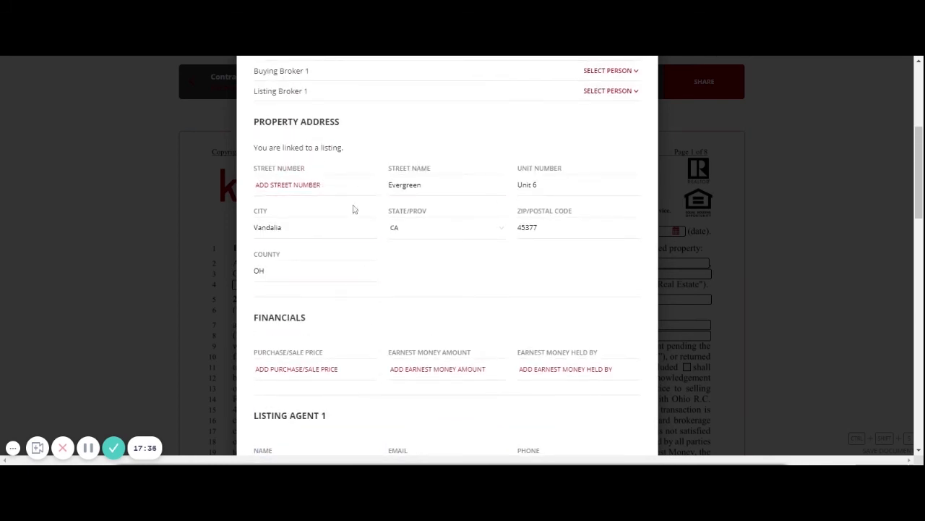
{"action": "scroll", "coordinate": [331, 252], "scroll_direction": "down", "scroll_amount": 2}
{"action": "scroll", "coordinate": [333, 252], "scroll_direction": "down", "scroll_amount": 1}
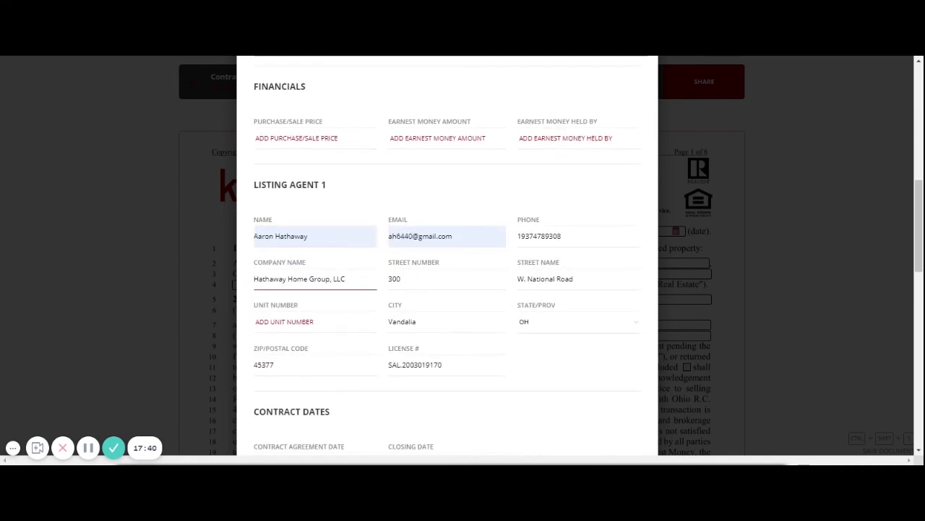
{"action": "triple_click", "coordinate": [320, 279]}
{"action": "key", "text": "BackSpace"}
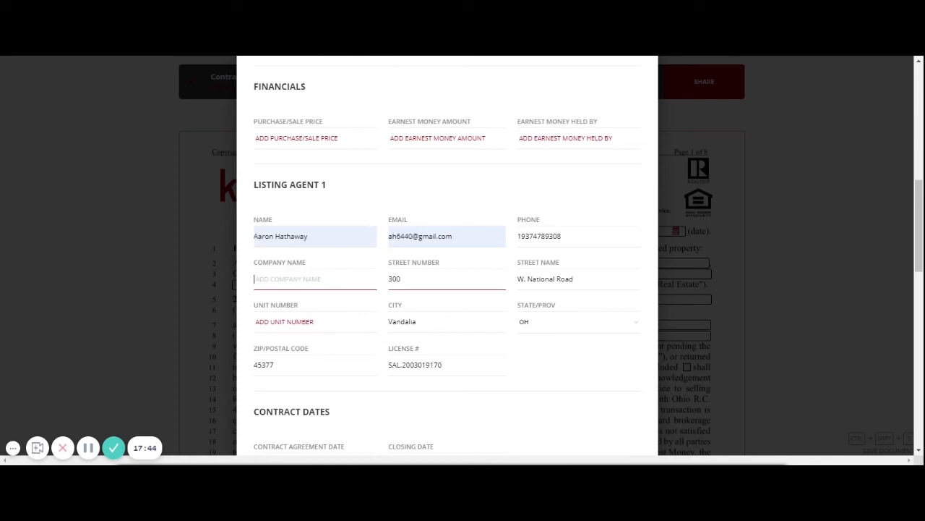
{"action": "scroll", "coordinate": [371, 294], "scroll_direction": "up", "scroll_amount": 2}
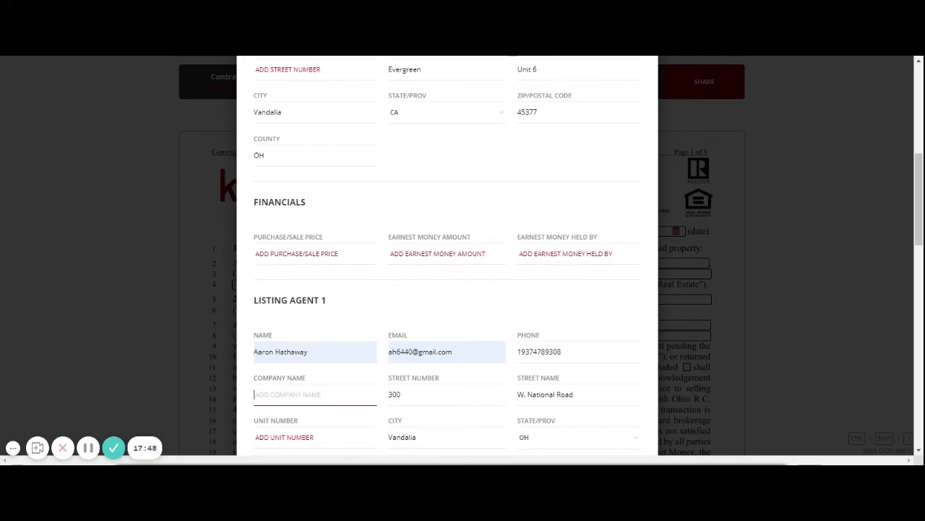
- Enter purchase price 320000 and earnest money 1000, accepting the suggested earnest money holder
{"action": "left_click", "coordinate": [324, 253]}
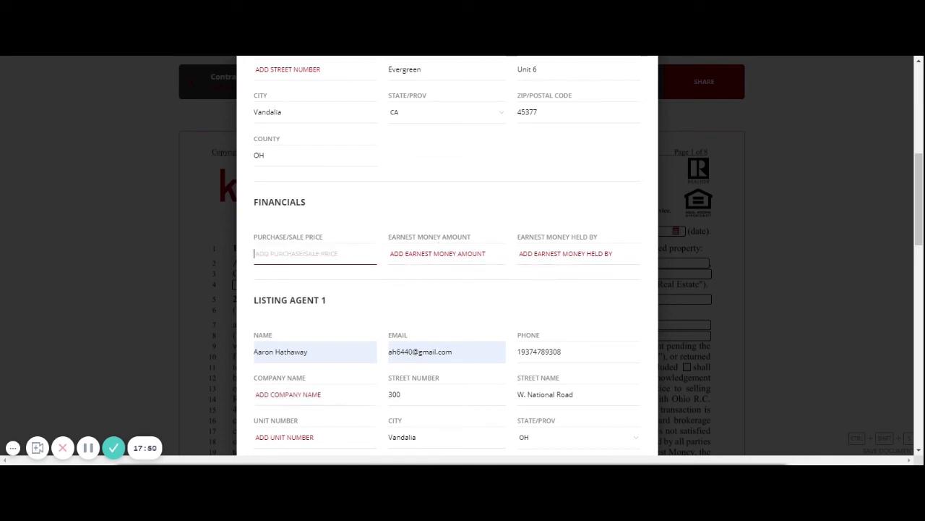
{"action": "type", "text": "320000"}
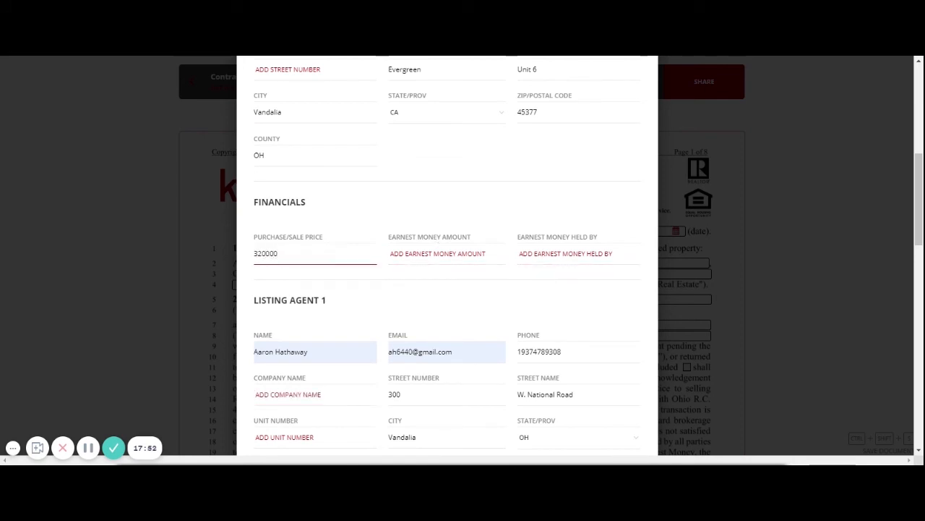
{"action": "key", "text": "Tab"}
{"action": "type", "text": "10"}
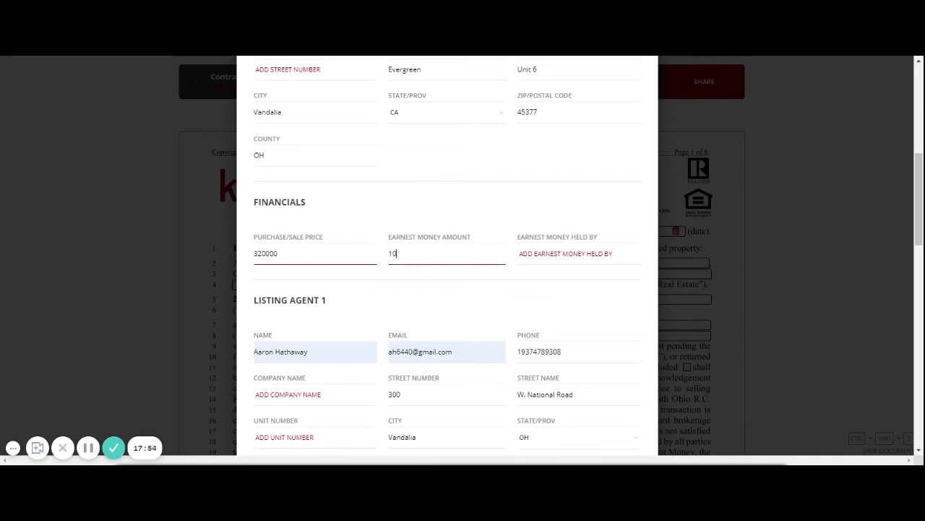
{"action": "key", "text": "Tab"}
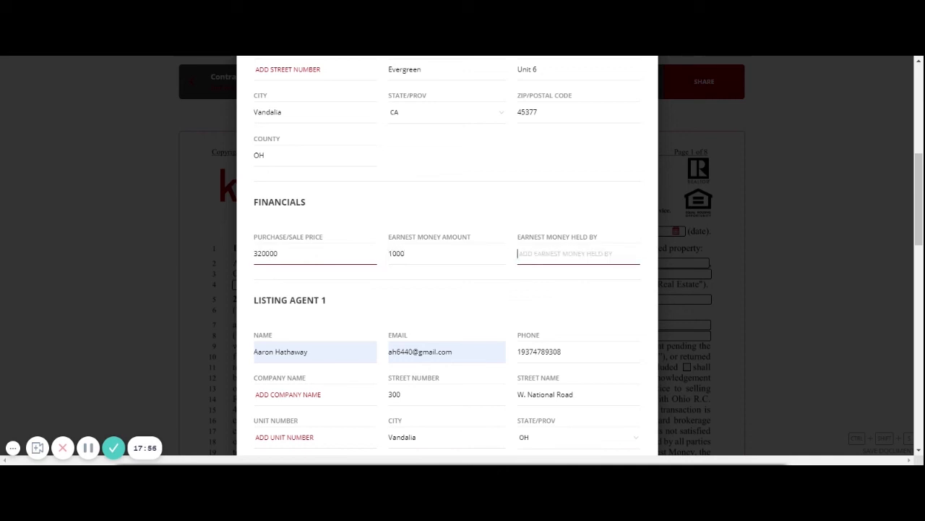
{"action": "key", "text": "Down"}
{"action": "key", "text": "Tab"}
{"action": "key", "text": "Down"}
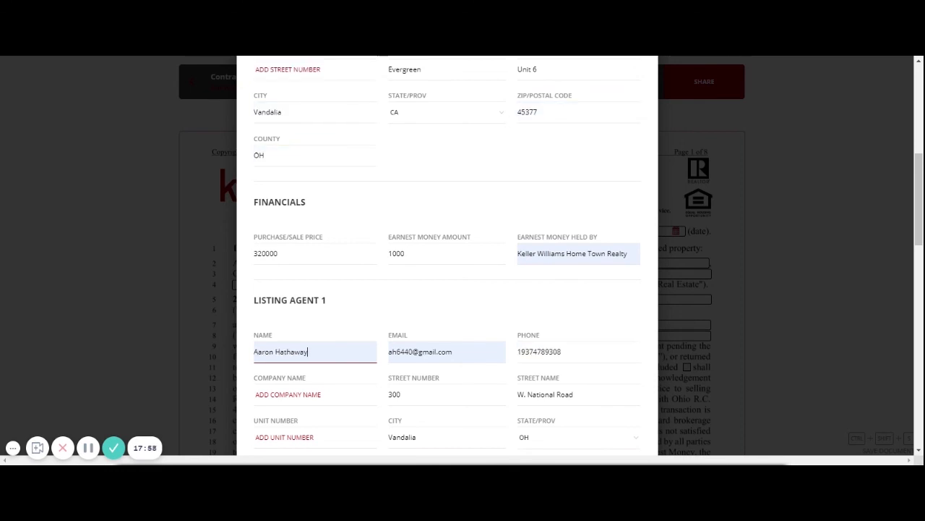
- Submit the reviewed details with AUTOFILL at the bottom of the form
{"action": "scroll", "coordinate": [358, 297], "scroll_direction": "down", "scroll_amount": 4}
{"action": "scroll", "coordinate": [363, 327], "scroll_direction": "down", "scroll_amount": 2}
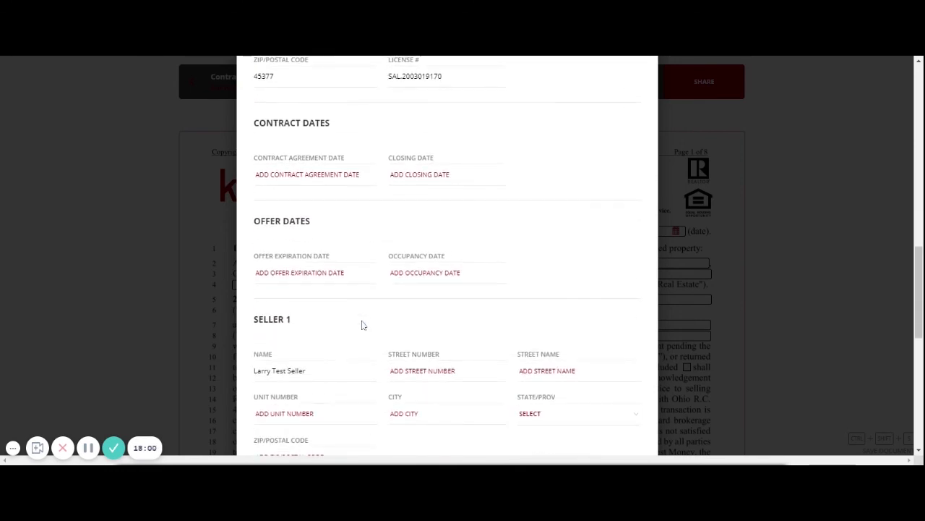
{"action": "scroll", "coordinate": [375, 323], "scroll_direction": "down", "scroll_amount": 2}
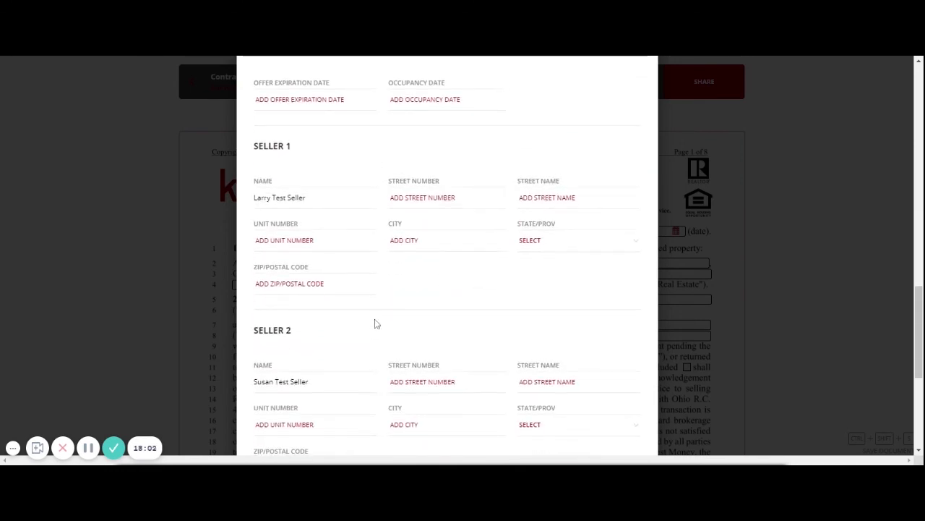
{"action": "scroll", "coordinate": [375, 324], "scroll_direction": "down", "scroll_amount": 2}
{"action": "scroll", "coordinate": [374, 323], "scroll_direction": "down", "scroll_amount": 2}
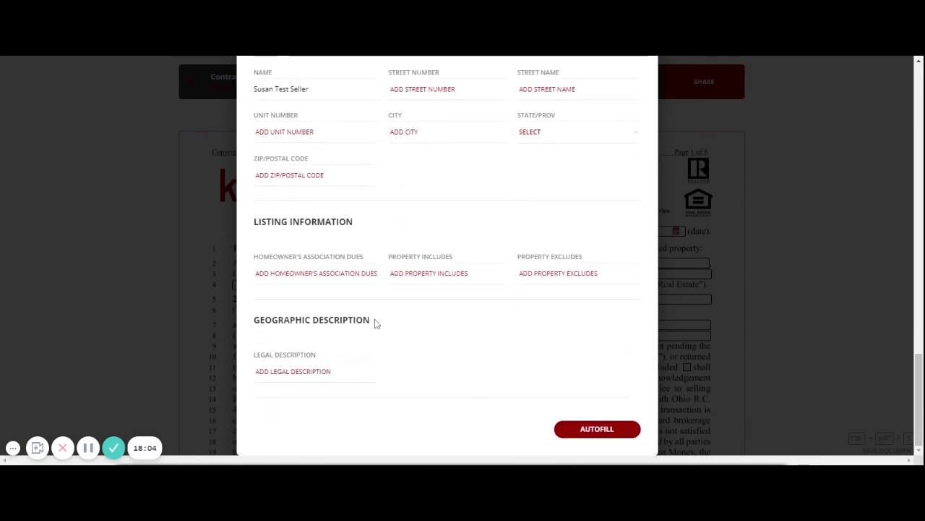
{"action": "scroll", "coordinate": [374, 324], "scroll_direction": "up", "scroll_amount": 4}
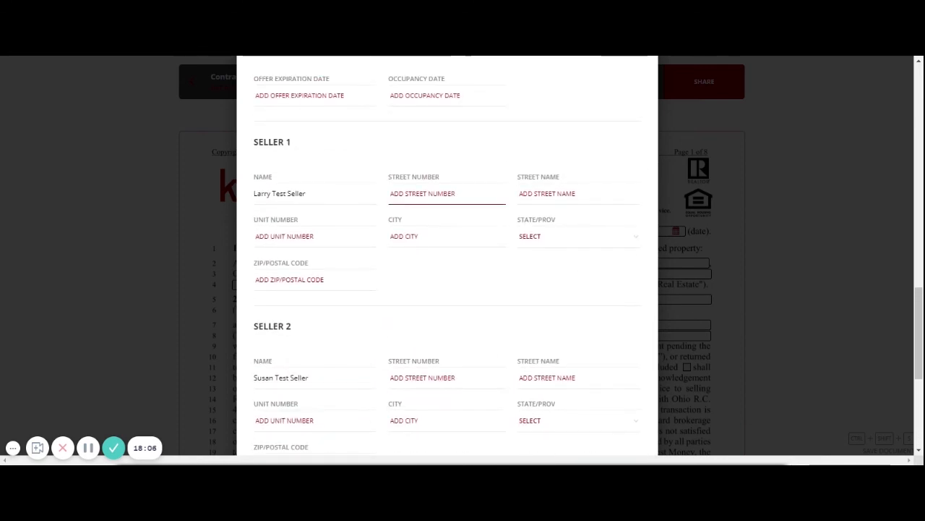
{"action": "scroll", "coordinate": [393, 321], "scroll_direction": "down", "scroll_amount": 4}
{"action": "left_click", "coordinate": [606, 436]}
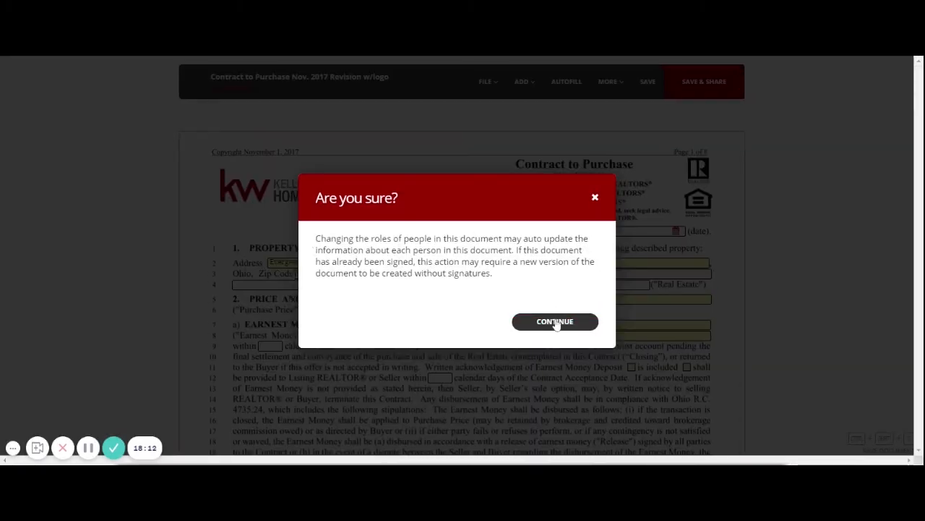
- Confirm the role-change warning and bring up the contract date picker
{"action": "left_click", "coordinate": [555, 322]}
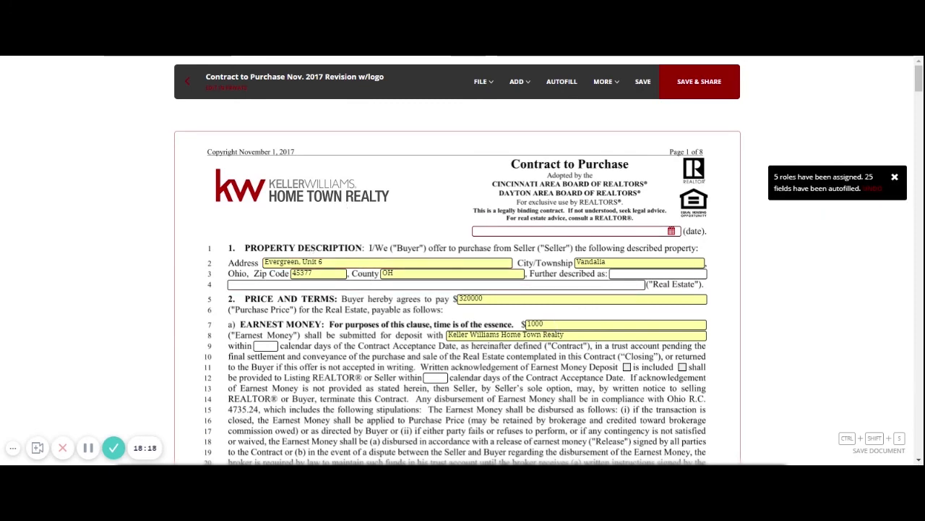
{"action": "left_click", "coordinate": [521, 231]}
- Date the contract 26 March 2021 and allow 3 days for the earnest money deposit
{"action": "left_click", "coordinate": [559, 325]}
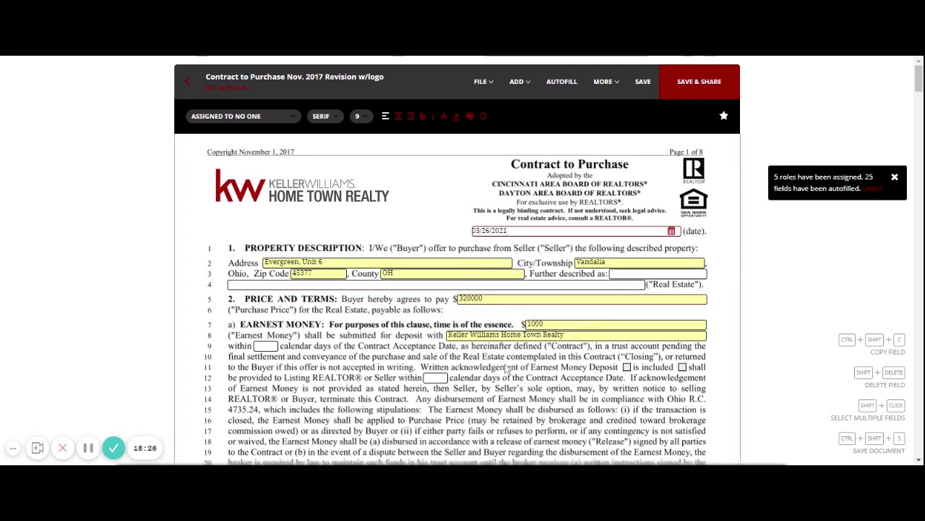
{"action": "scroll", "coordinate": [297, 327], "scroll_direction": "down", "scroll_amount": 3}
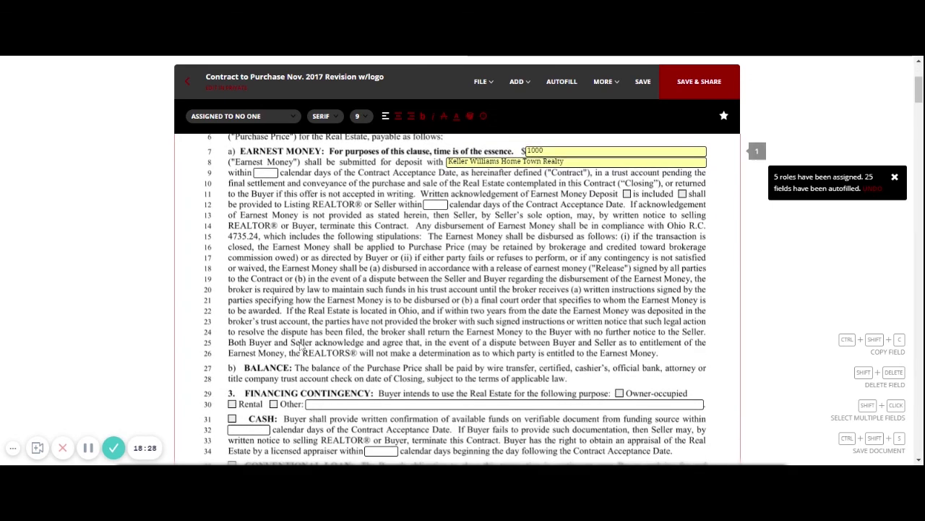
{"action": "scroll", "coordinate": [297, 327], "scroll_direction": "up", "scroll_amount": 2}
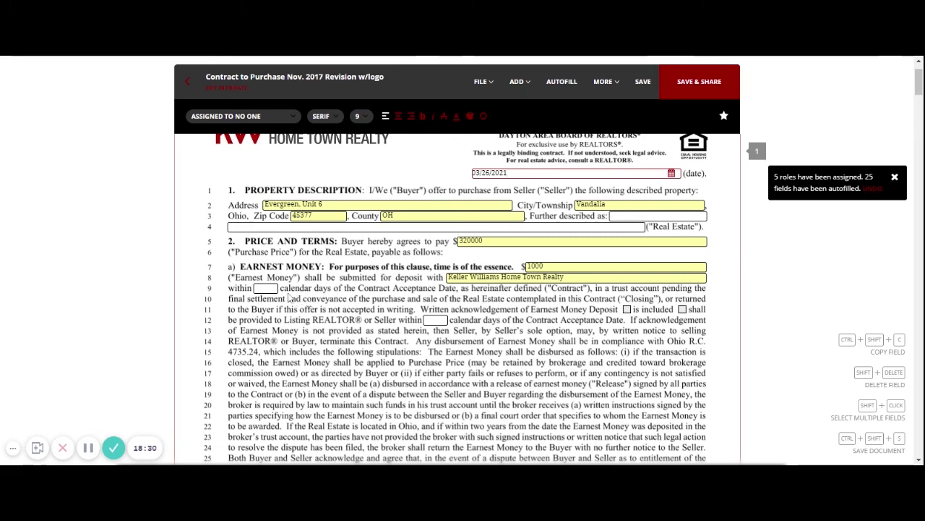
{"action": "left_click", "coordinate": [266, 289]}
{"action": "type", "text": "3"}
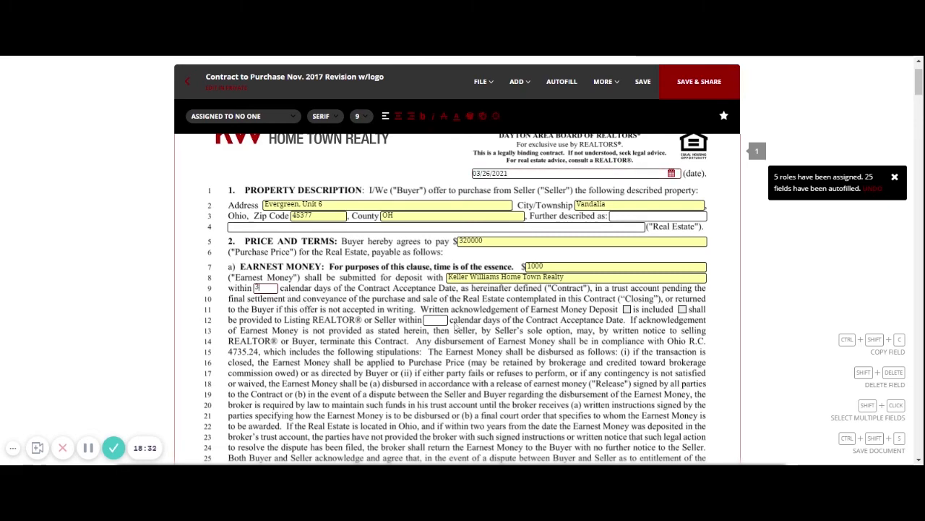
{"action": "left_click", "coordinate": [436, 320]}
- Verify the buyer's and both sellers' initials assignments, then save and share the contract
{"action": "scroll", "coordinate": [355, 337], "scroll_direction": "down", "scroll_amount": 5}
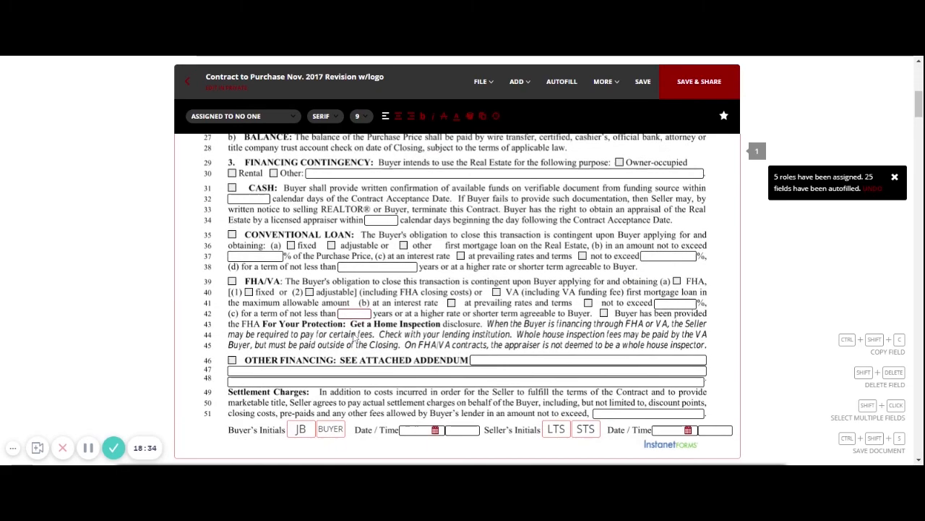
{"action": "scroll", "coordinate": [355, 337], "scroll_direction": "down", "scroll_amount": 2}
{"action": "scroll", "coordinate": [354, 337], "scroll_direction": "up", "scroll_amount": 2}
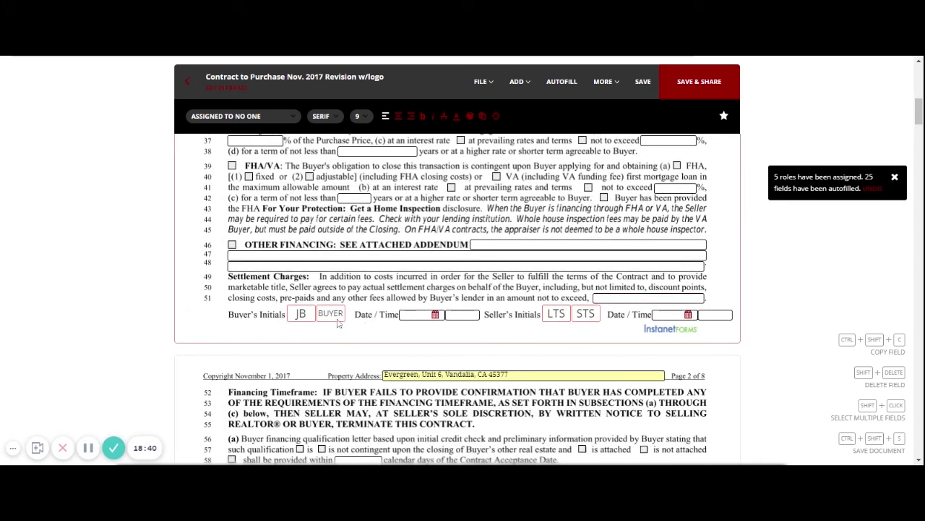
{"action": "left_click", "coordinate": [301, 318]}
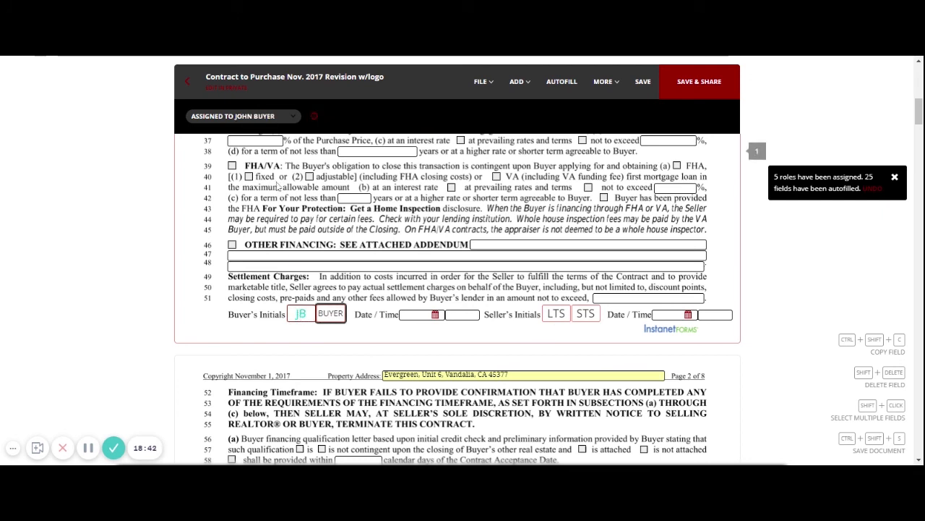
{"action": "left_click", "coordinate": [583, 324]}
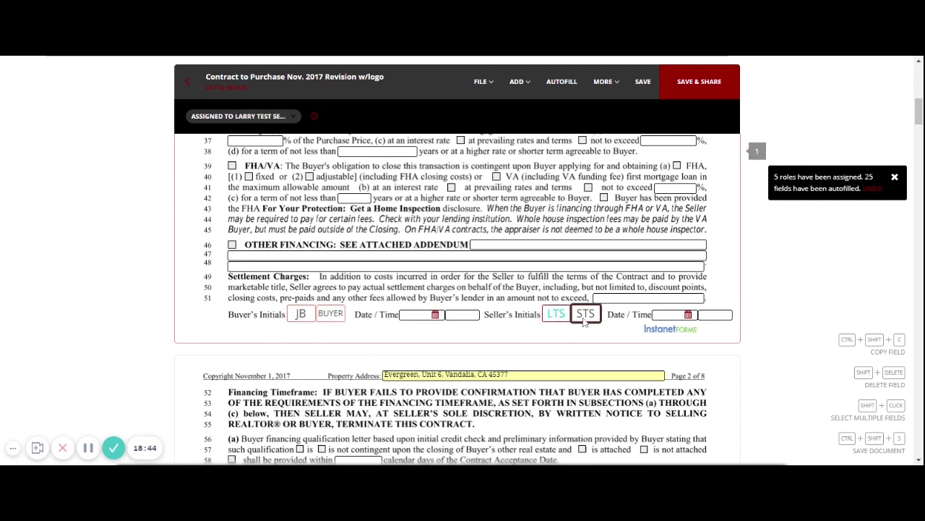
{"action": "left_click", "coordinate": [584, 323]}
{"action": "scroll", "coordinate": [526, 208], "scroll_direction": "down", "scroll_amount": 2}
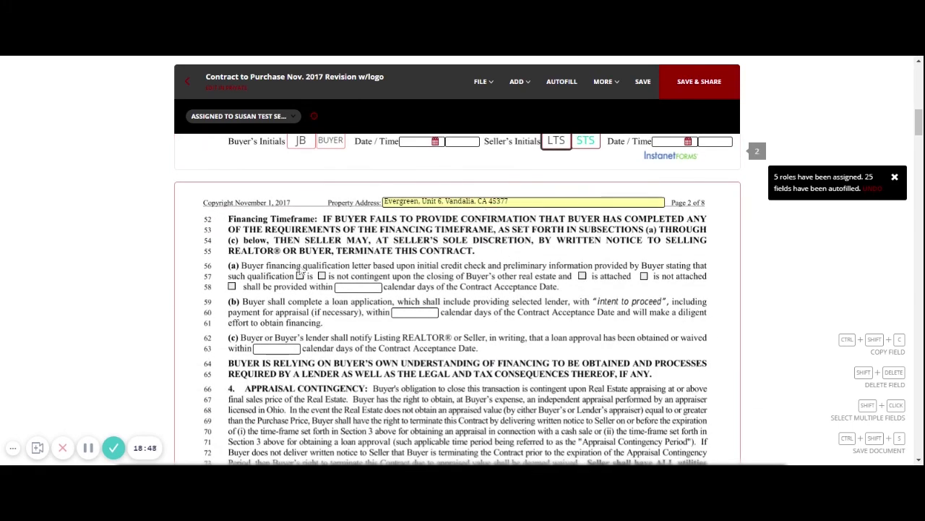
{"action": "scroll", "coordinate": [478, 365], "scroll_direction": "down", "scroll_amount": 1}
{"action": "scroll", "coordinate": [477, 365], "scroll_direction": "down", "scroll_amount": 10}
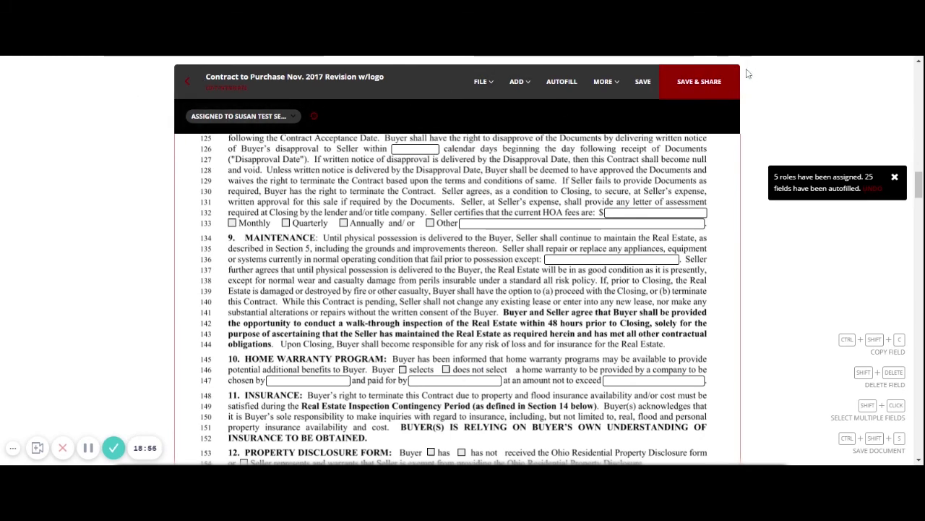
{"action": "left_click", "coordinate": [726, 85]}
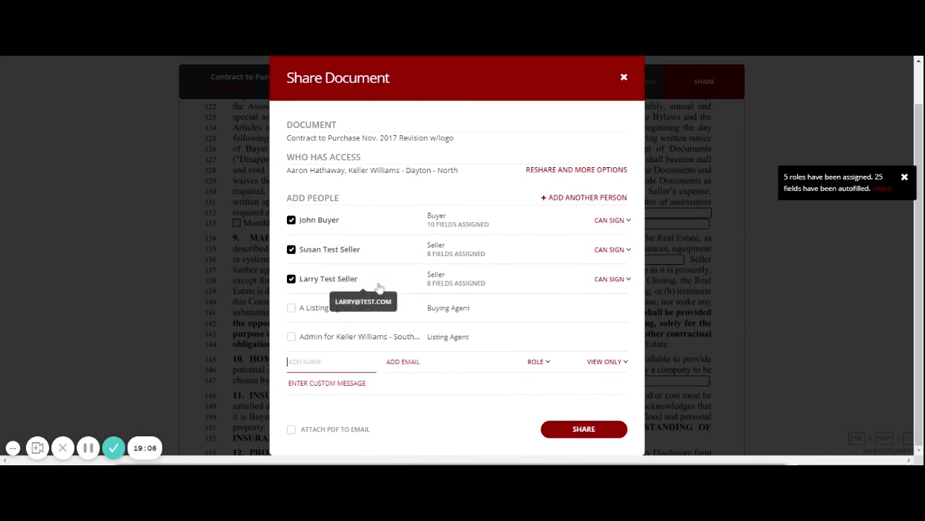
- Share the contract with only the two sellers as signers, with the PDF attached and no custom message
{"action": "left_click", "coordinate": [616, 221]}
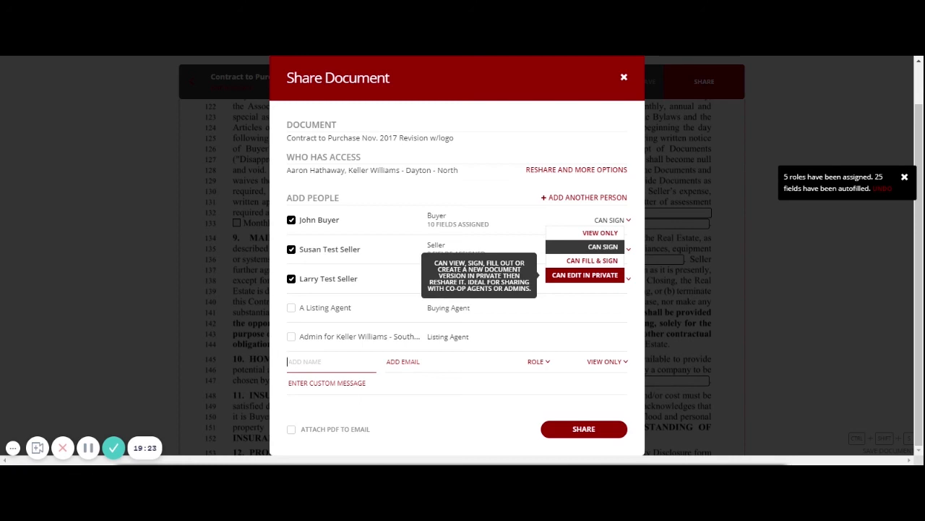
{"action": "left_click", "coordinate": [600, 247]}
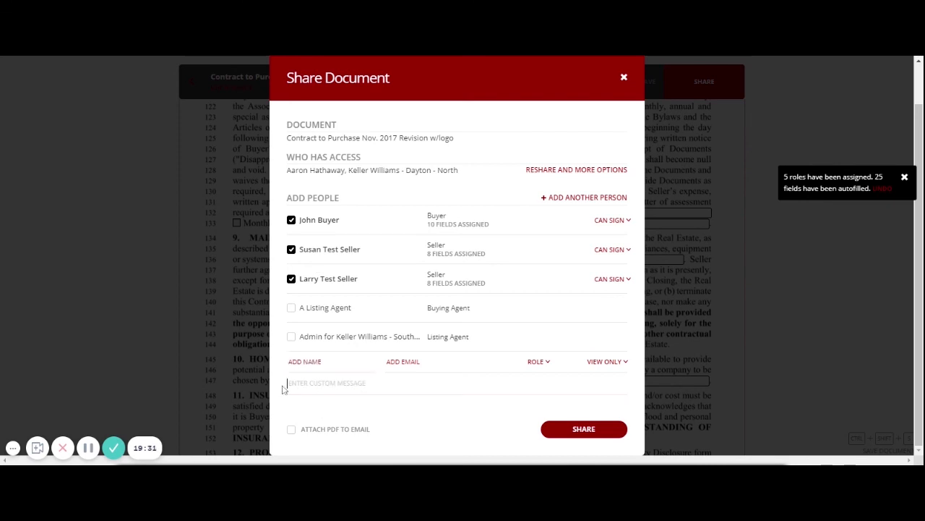
{"action": "left_click", "coordinate": [284, 384]}
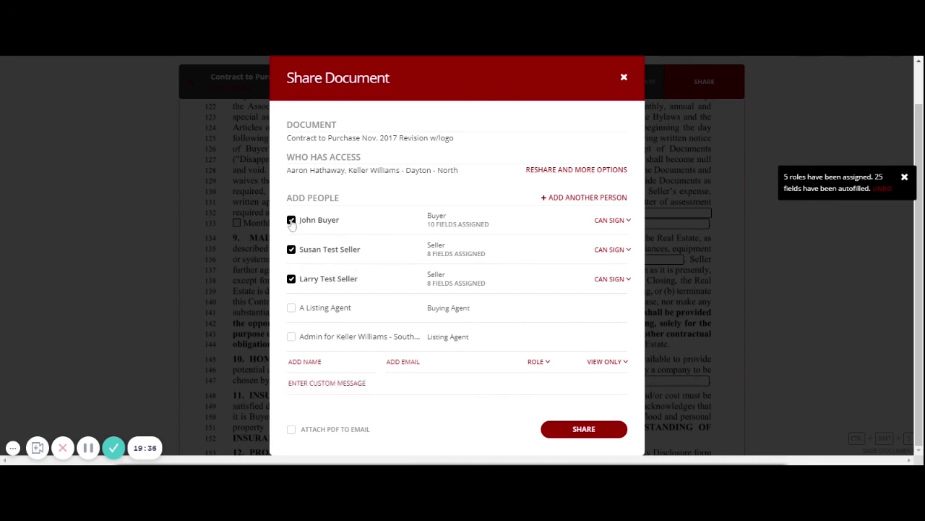
{"action": "left_click", "coordinate": [291, 221]}
{"action": "left_click", "coordinate": [328, 384]}
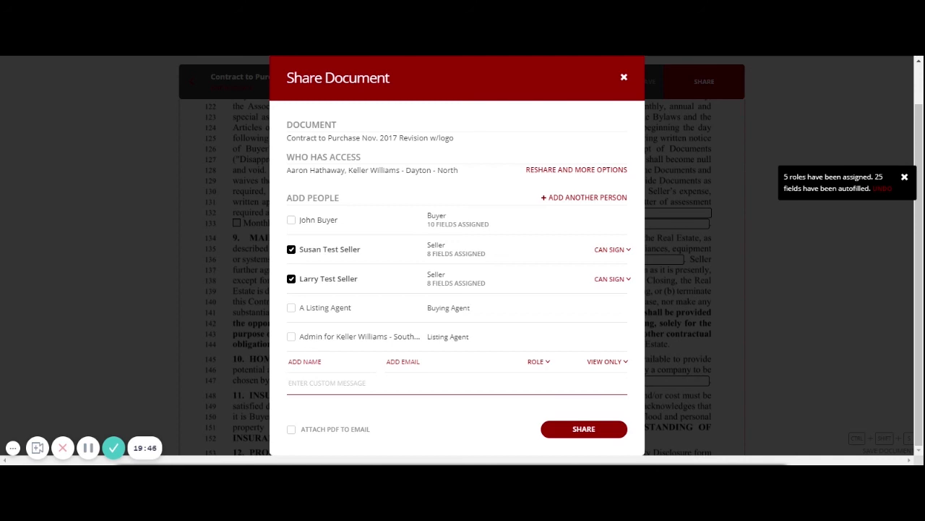
{"action": "left_click", "coordinate": [438, 407]}
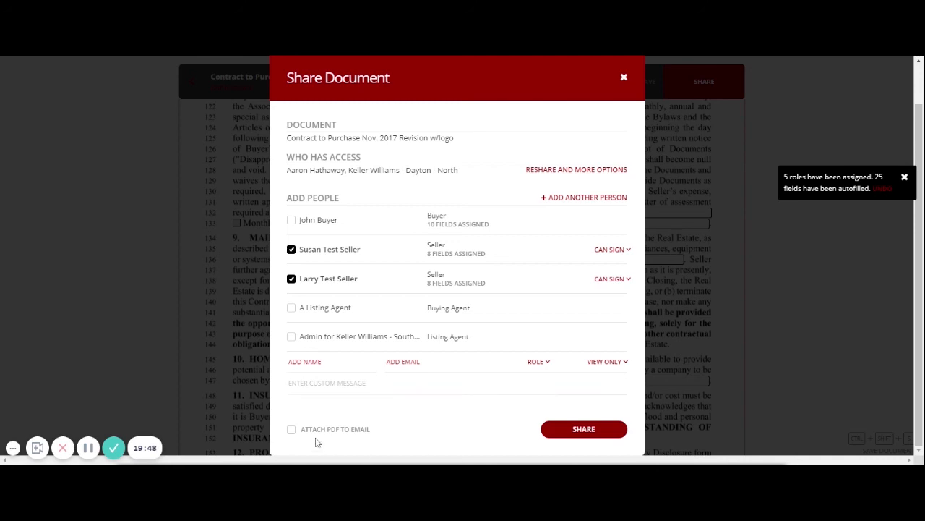
{"action": "left_click", "coordinate": [292, 431]}
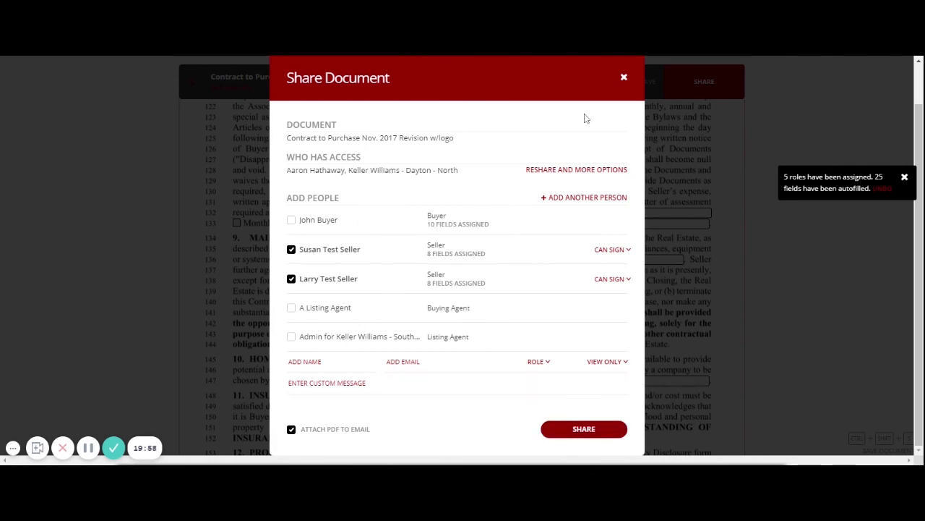
{"action": "left_click", "coordinate": [624, 79]}
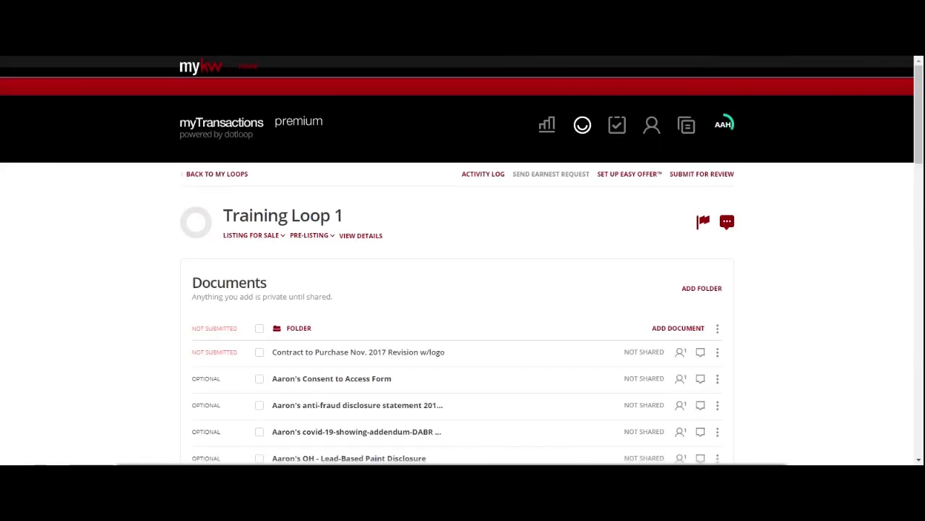
- Scroll through the Training Loop 1 documents list to review the Contract to Purchase
{"action": "scroll", "coordinate": [426, 291], "scroll_direction": "down", "scroll_amount": 2}
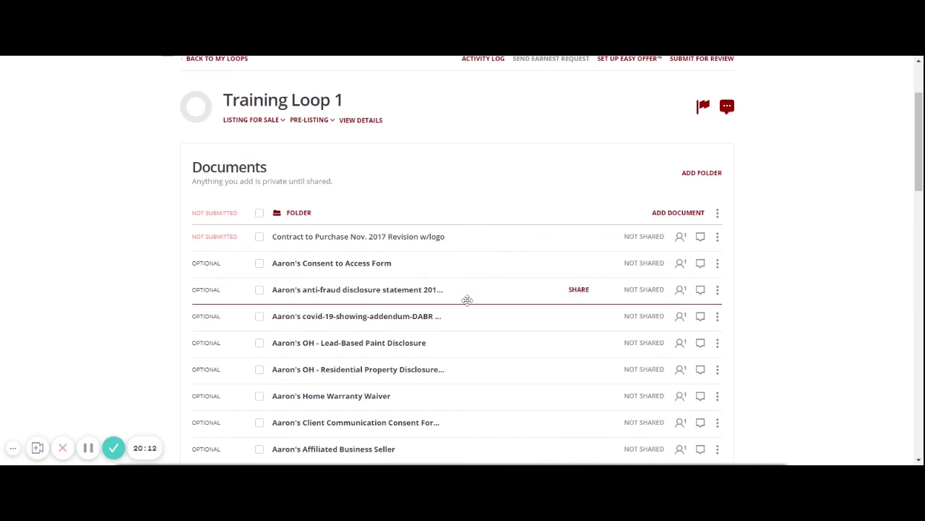
{"action": "scroll", "coordinate": [468, 300], "scroll_direction": "up", "scroll_amount": 3}
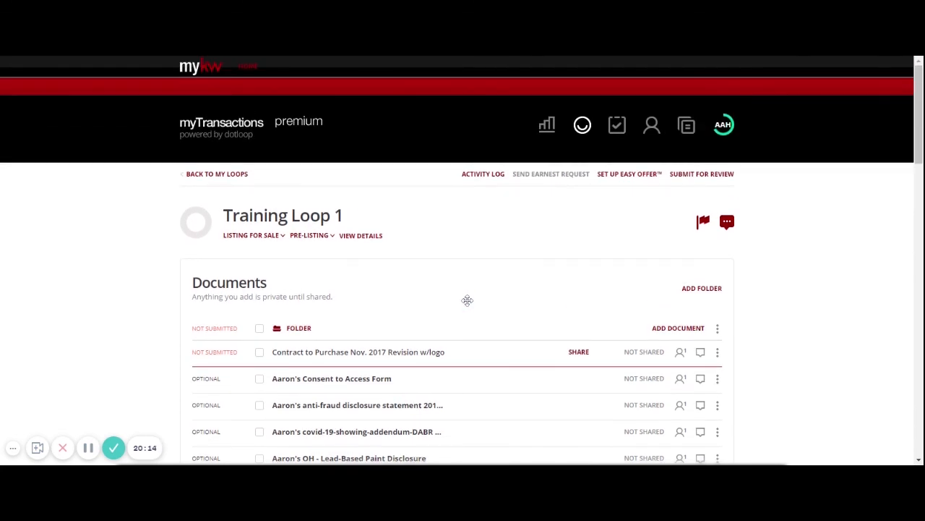